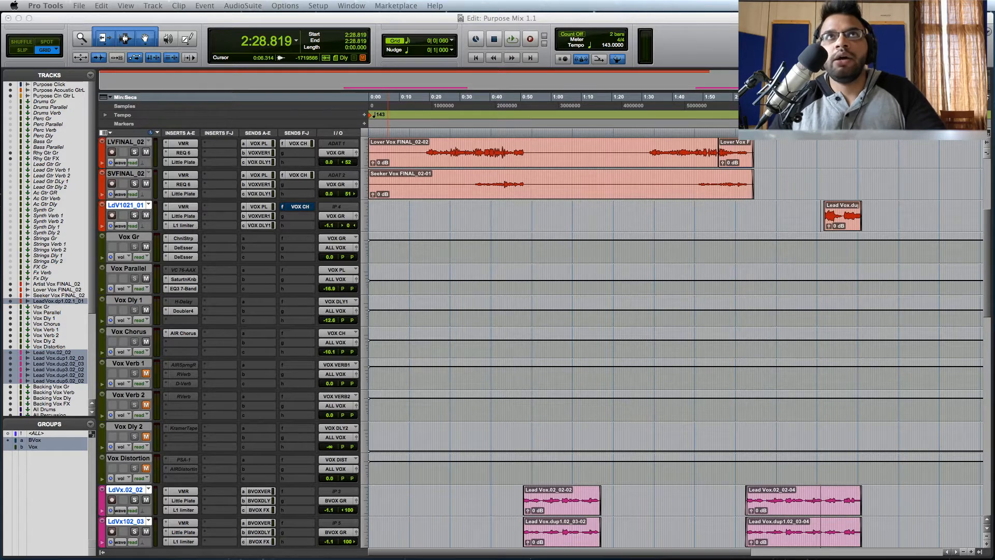
Look over the guitar, vocal and vocal effects tracks in the Purpose Mix 1.1 session
scroll(456, 350, "up", 6)
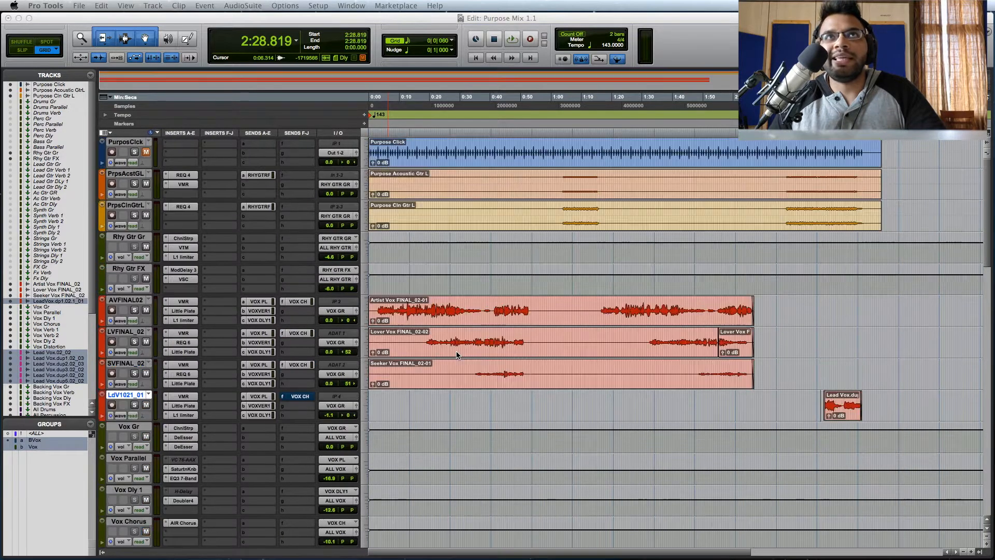
scroll(435, 343, "down", 2)
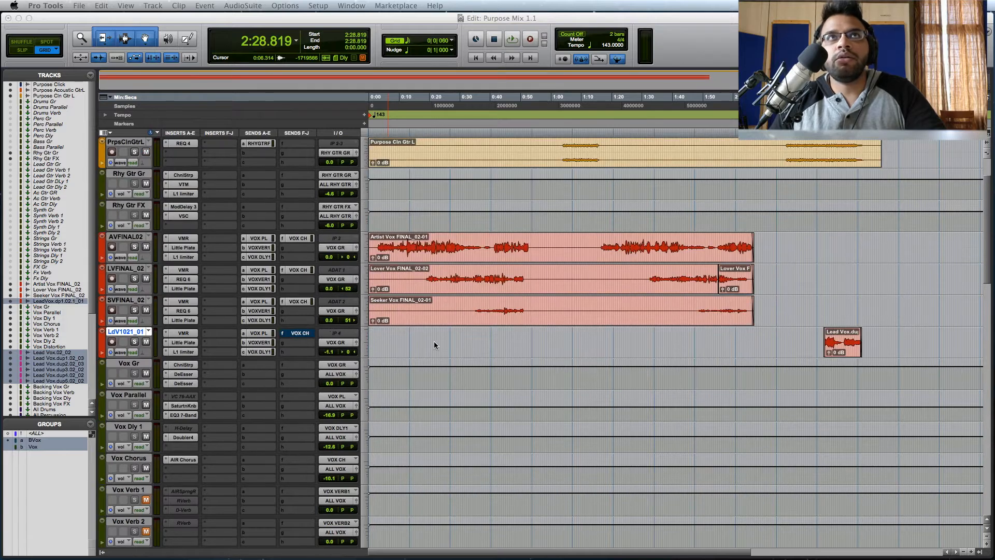
scroll(456, 321, "up", 2)
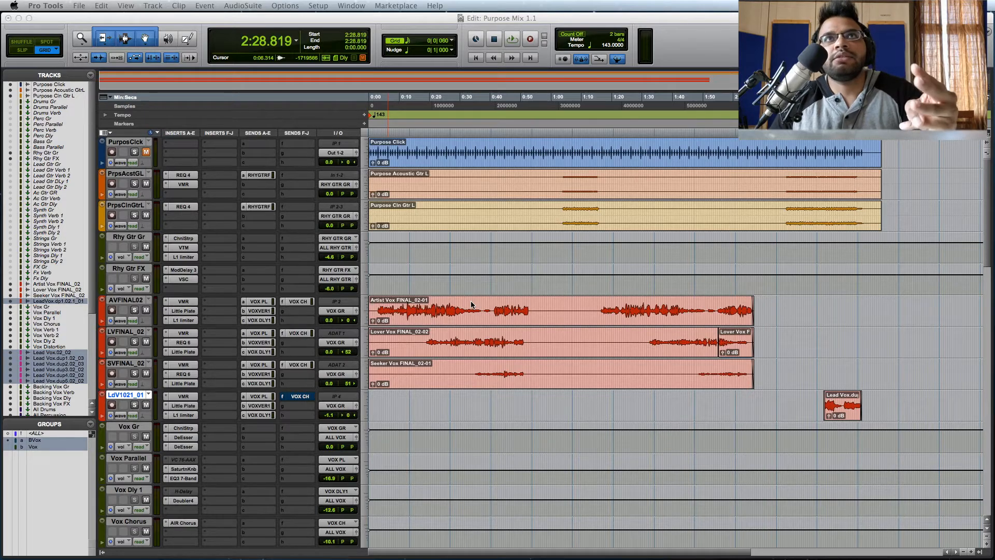
scroll(480, 316, "down", 1)
scroll(729, 172, "up", 1)
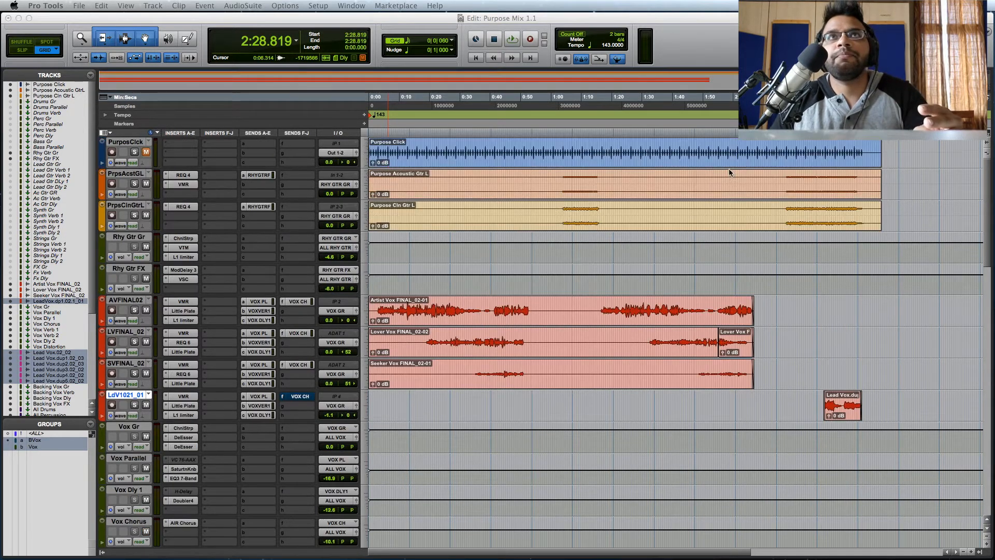
scroll(587, 233, "down", 14)
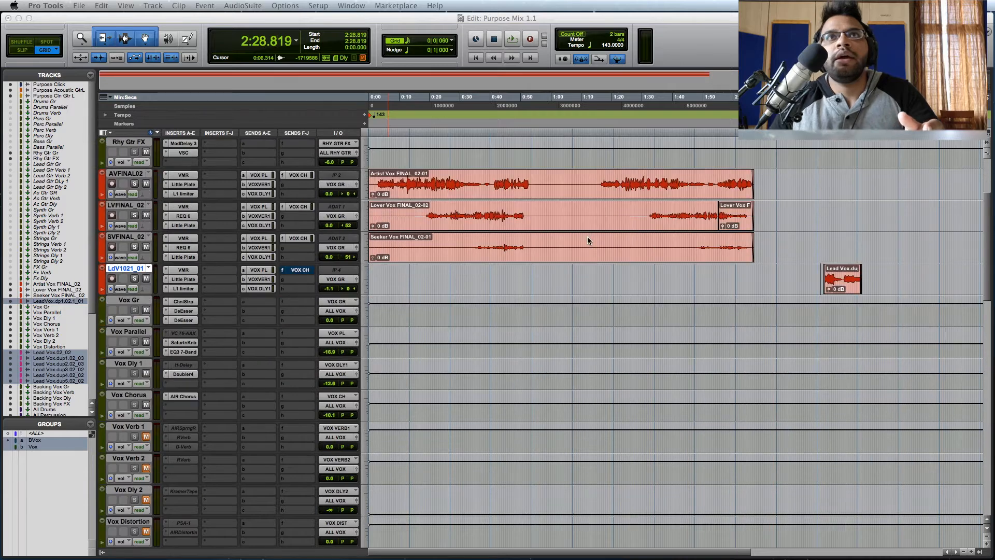
scroll(566, 398, "down", 7)
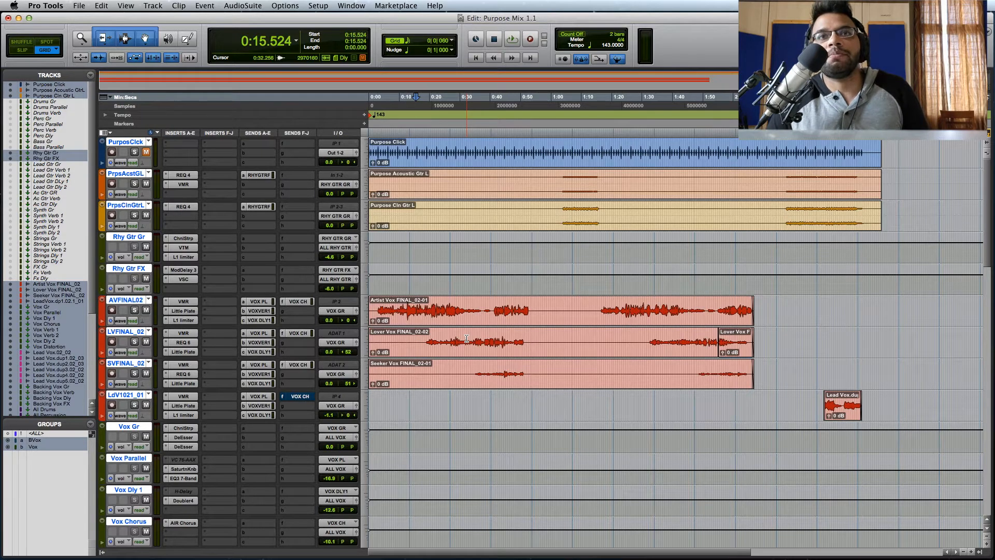
Listen to the full mix from 0:15.524 through the vocal sections and the guitar interlude, and stop playback
key("space")
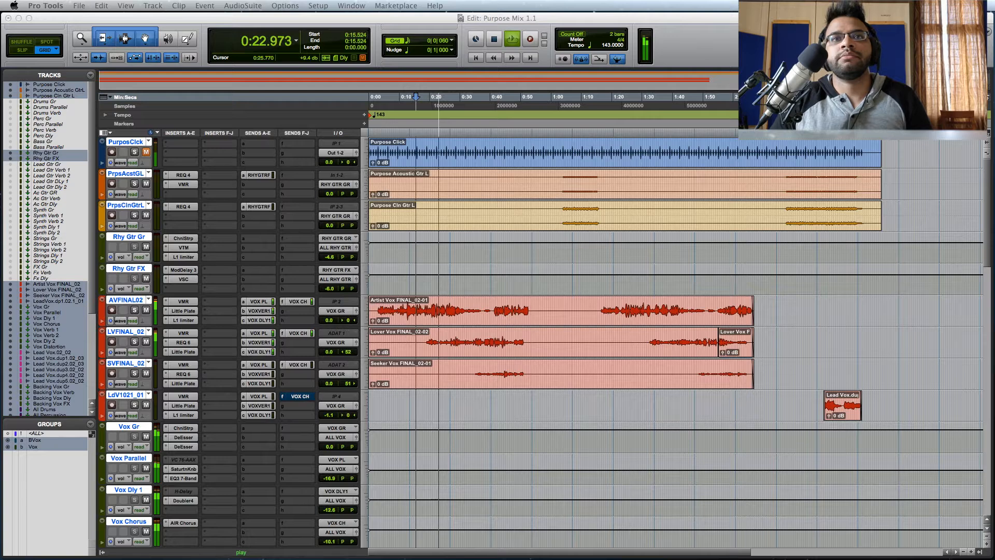
left_click(674, 57)
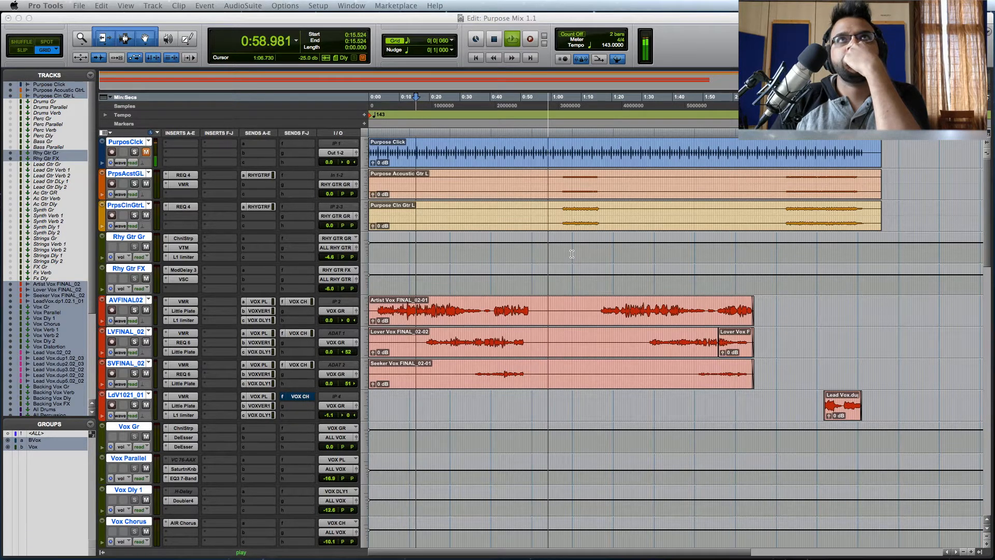
left_click(667, 57)
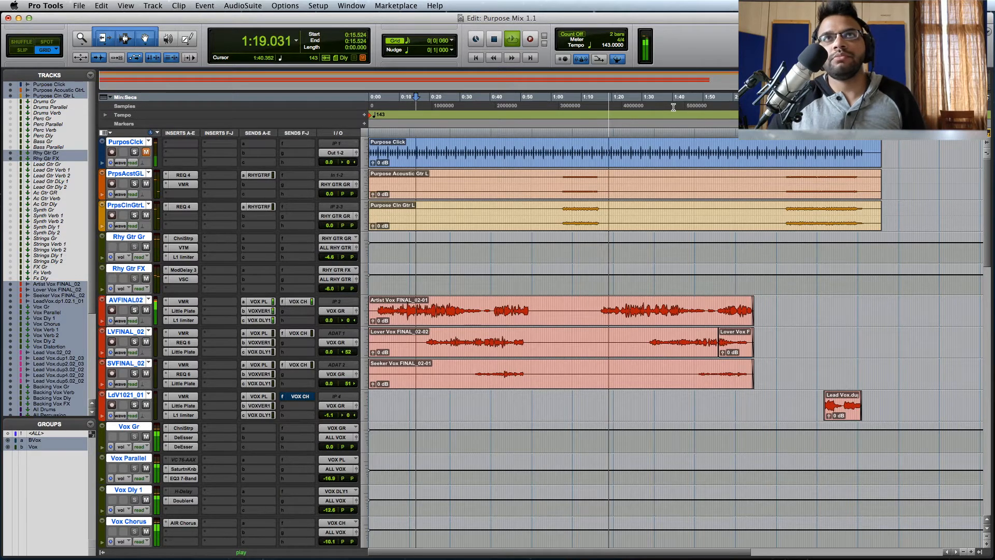
key("space")
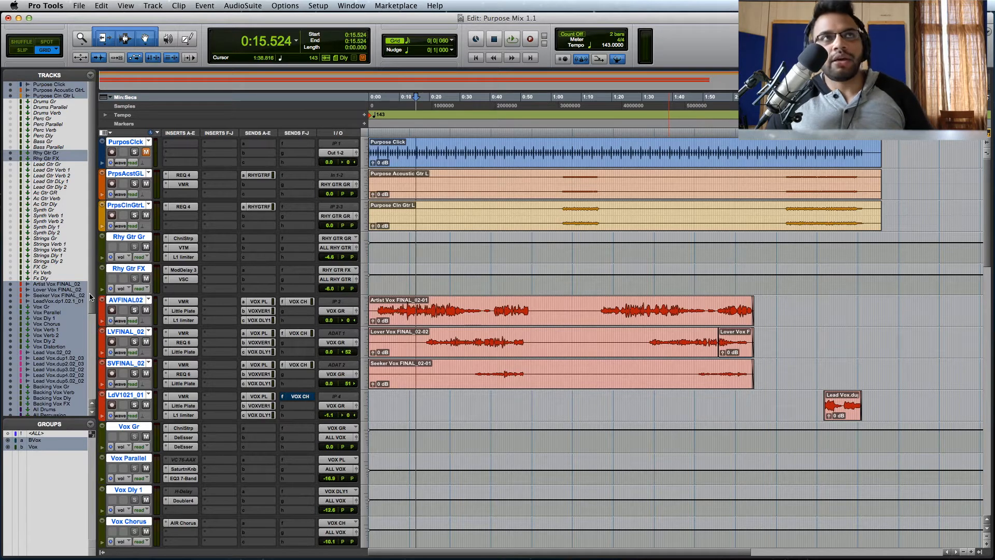
Deselect all tracks and place the edit cursor at 1:03.907, where the acoustic guitar part starts, with the timeline zoomed in
left_click(129, 302, "alt")
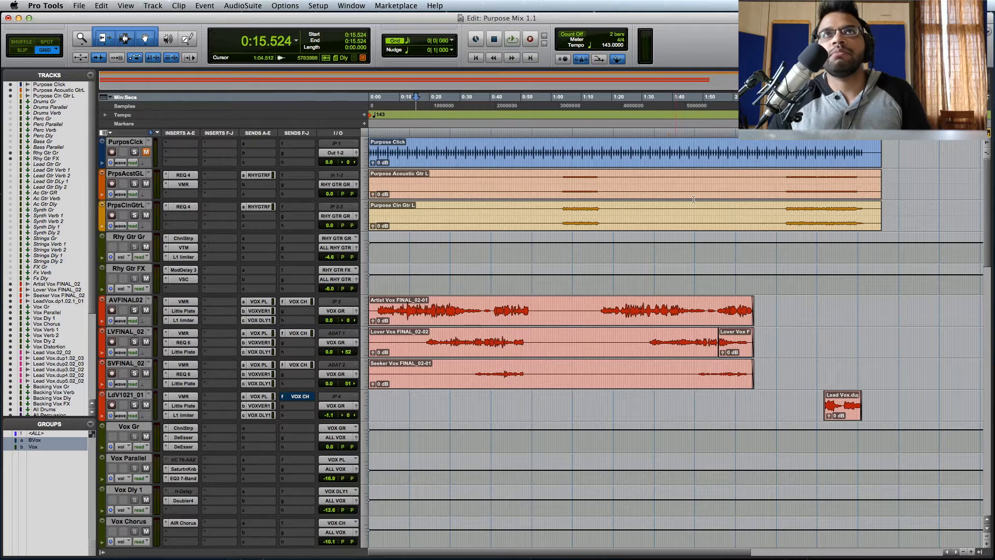
left_click(576, 186)
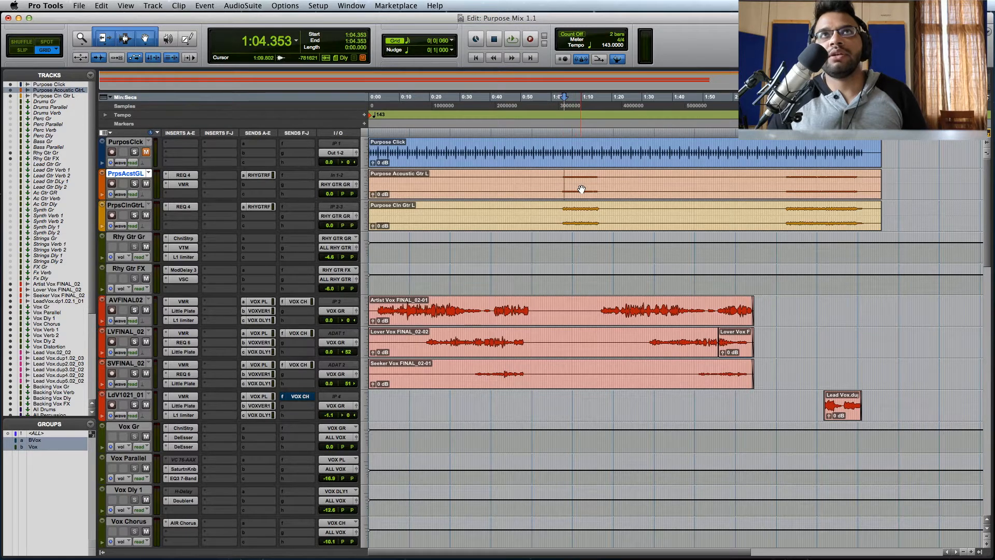
key("super+bracketleft")
left_click(481, 179)
key("super+bracketright")
key("super+bracketright")
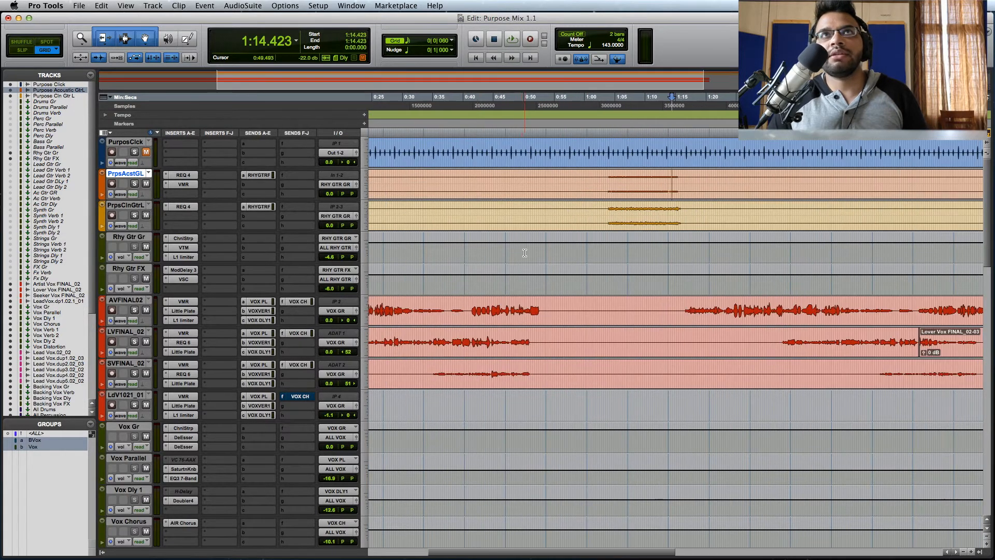
left_click(525, 179)
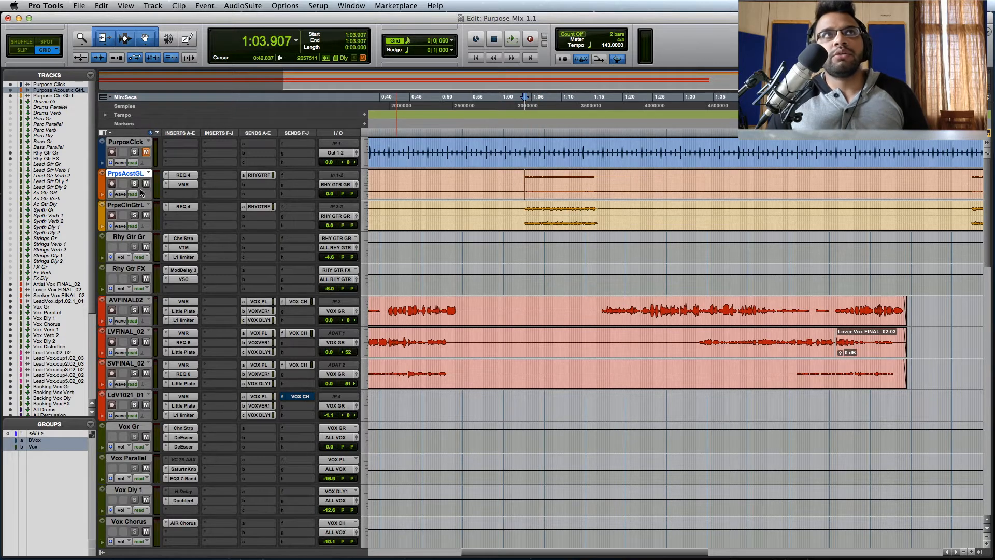
Solo the acoustic guitar track and listen to it from 1:03.907
left_click(134, 183)
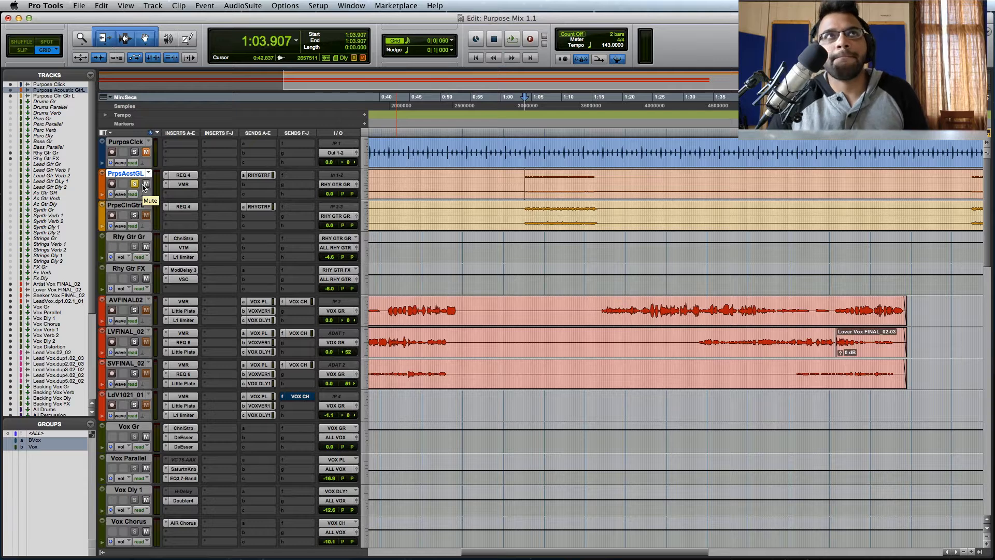
key("space")
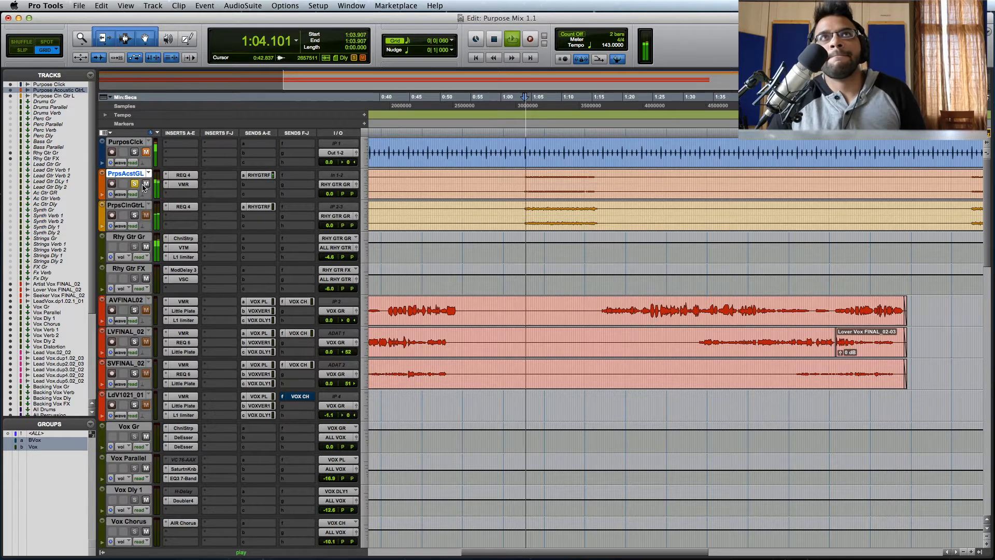
key("space")
Solo the clean guitar as well and compare the guitars during playback with the acoustic guitar's solo off and on
left_click(135, 215)
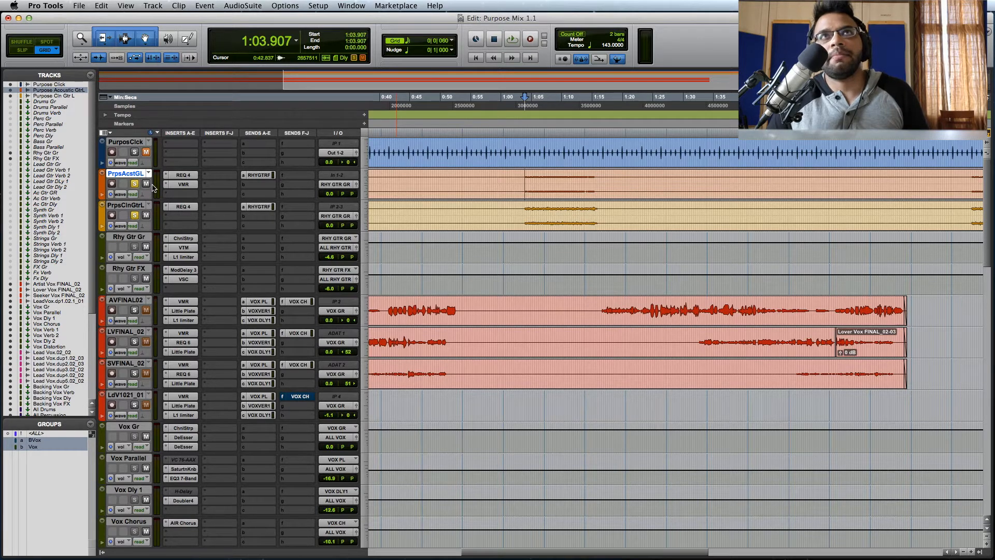
key("space")
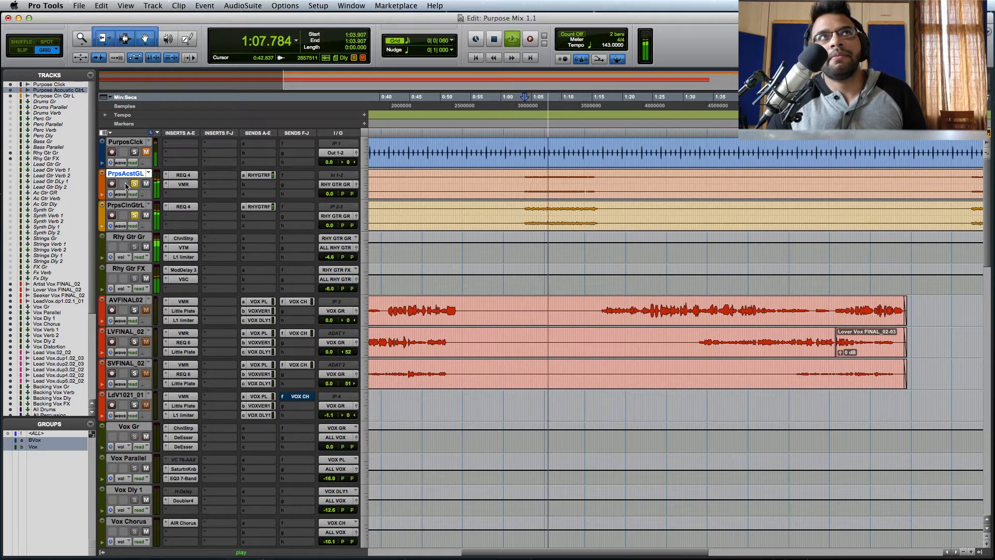
left_click(135, 184)
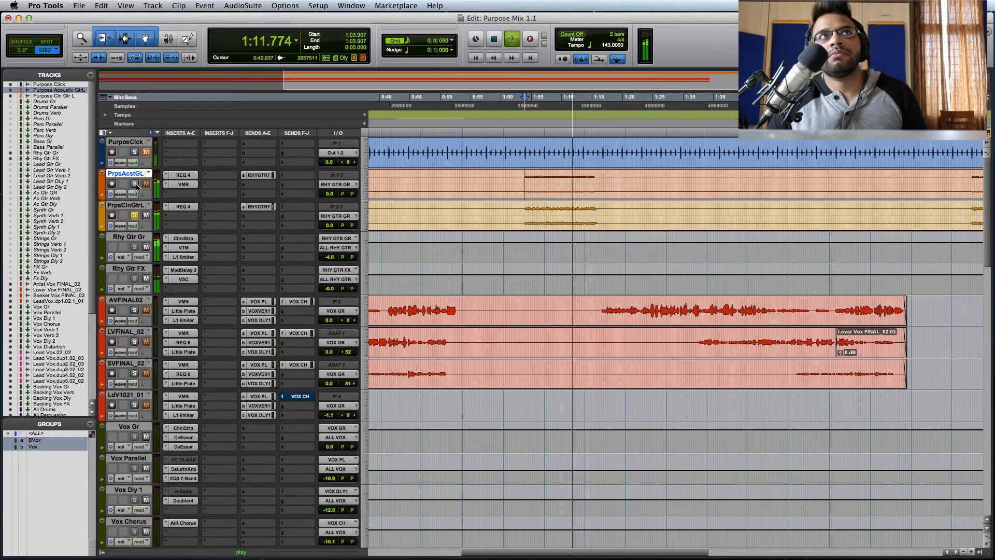
left_click(135, 184)
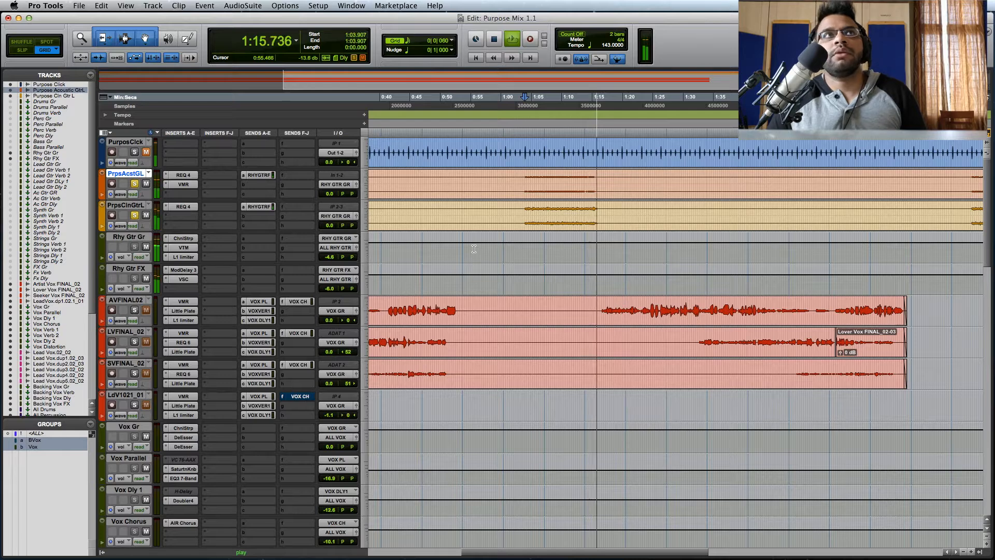
key("space")
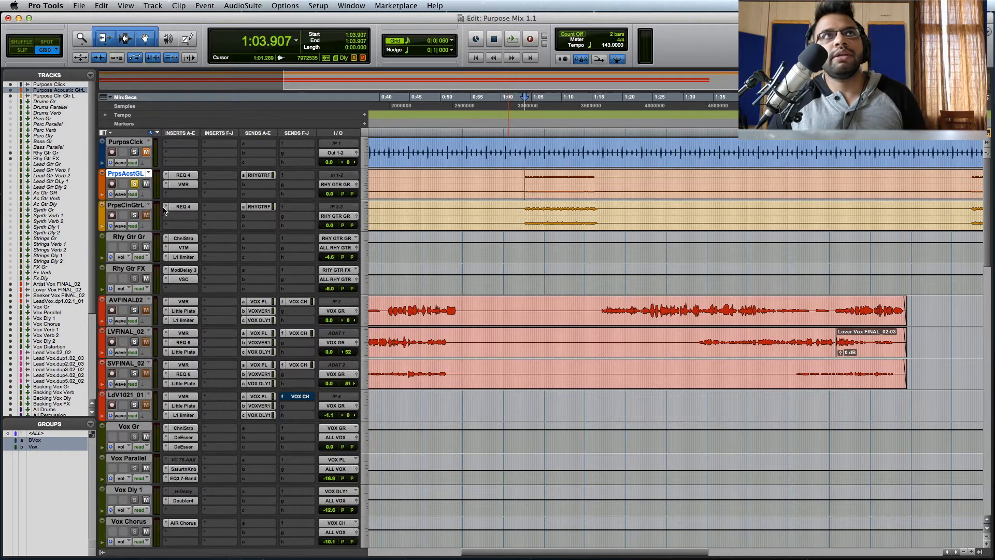
Examine the settings of the acoustic guitar track's REQ 4 equalizer and Virtual Mix Rack inserts
left_click(188, 177)
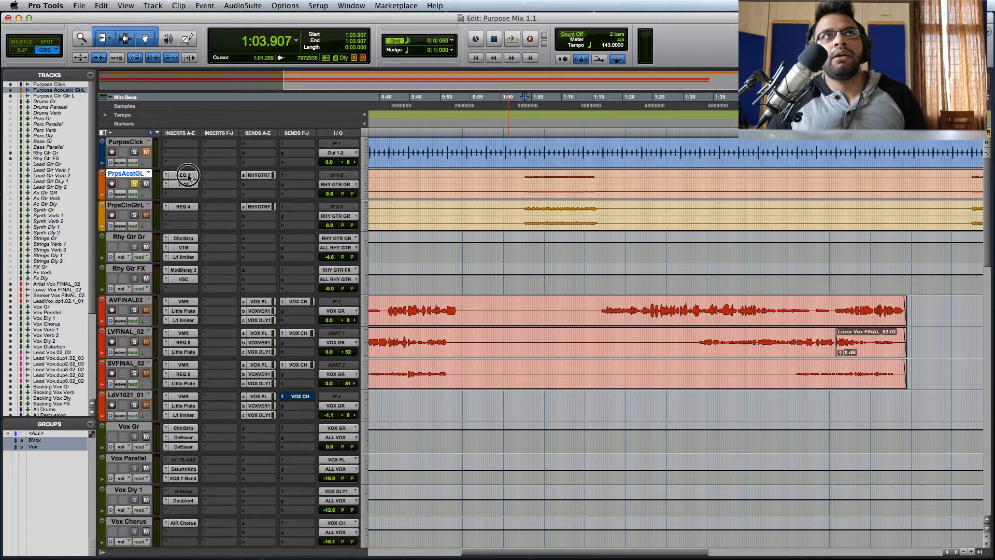
left_click_drag(229, 204, 515, 278)
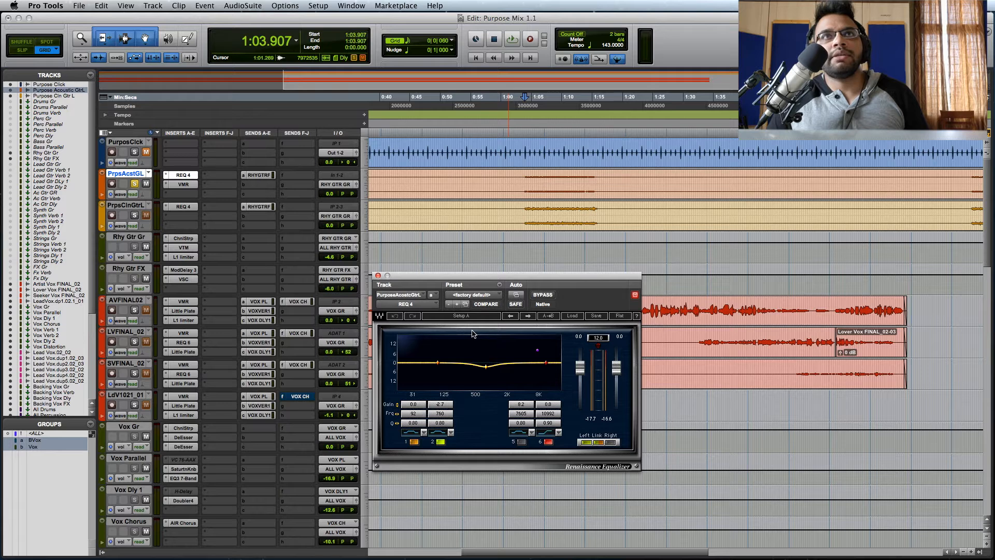
left_click(182, 184)
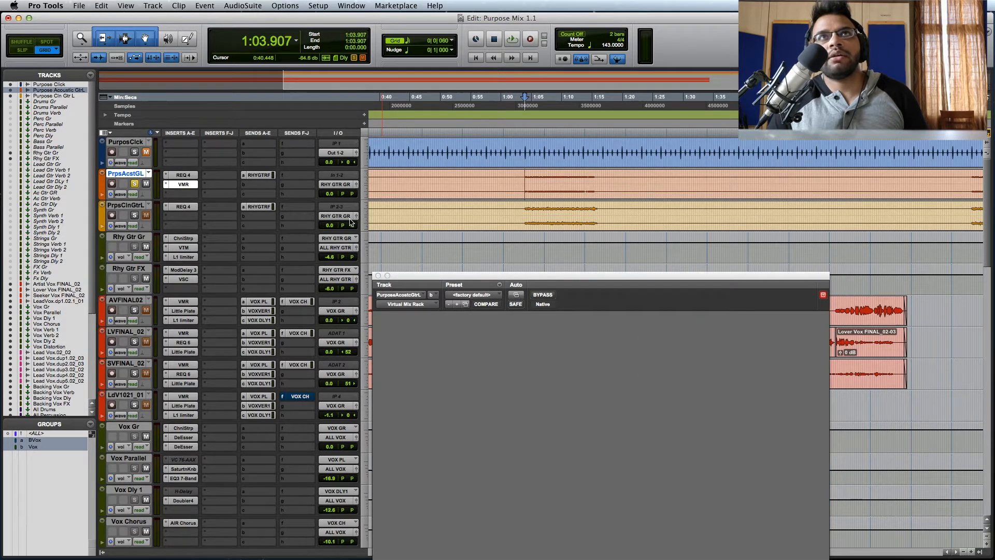
left_click_drag(547, 278, 468, 136)
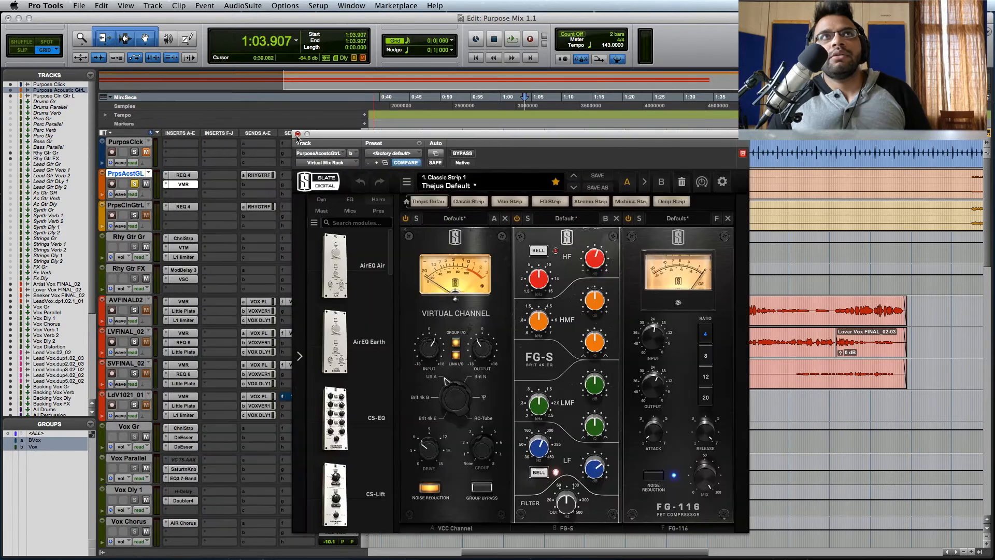
left_click(297, 134)
Bypass the REQ 4 and VMR inserts on the acoustic guitar track and listen to the unprocessed sound
left_click(187, 175)
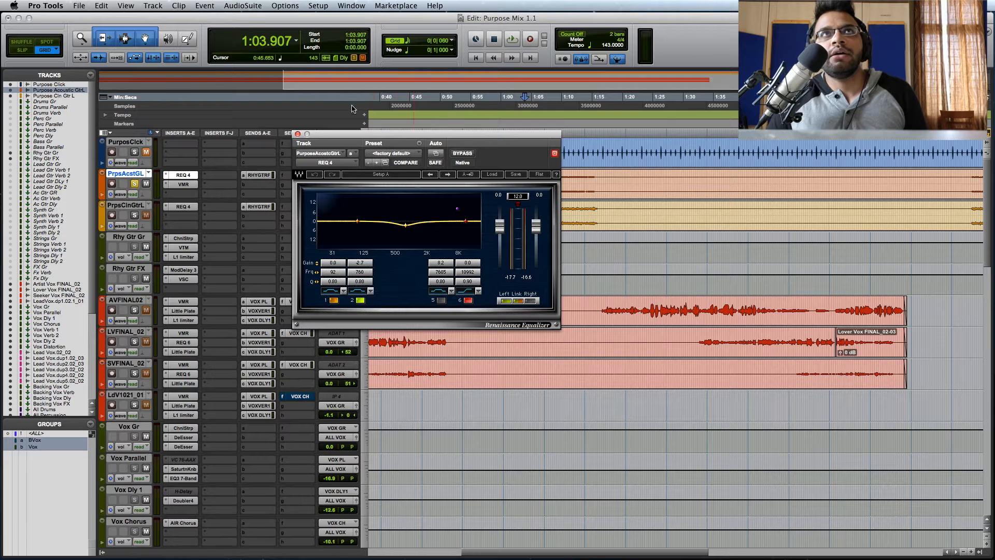
left_click_drag(434, 137, 503, 280)
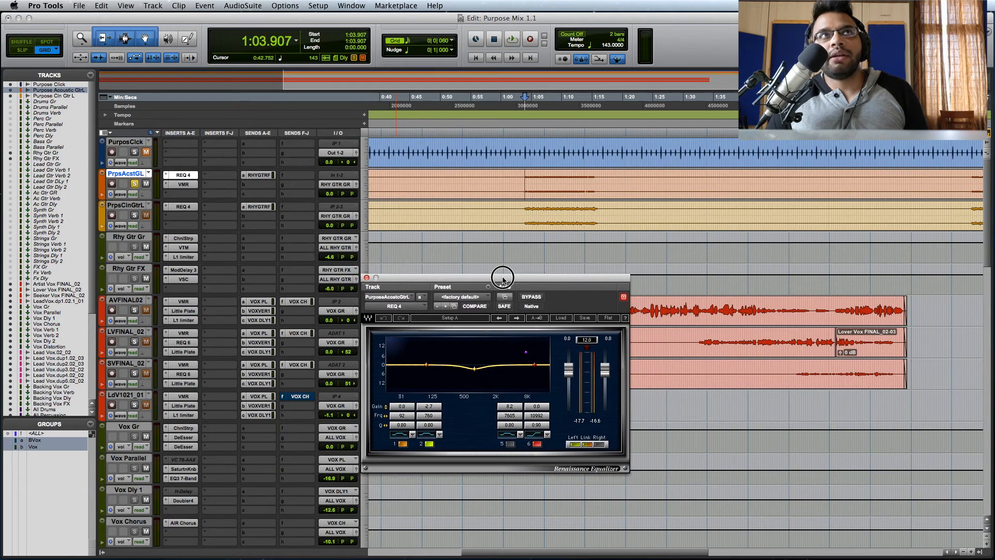
left_click(188, 185, "super")
left_click(189, 177, "super")
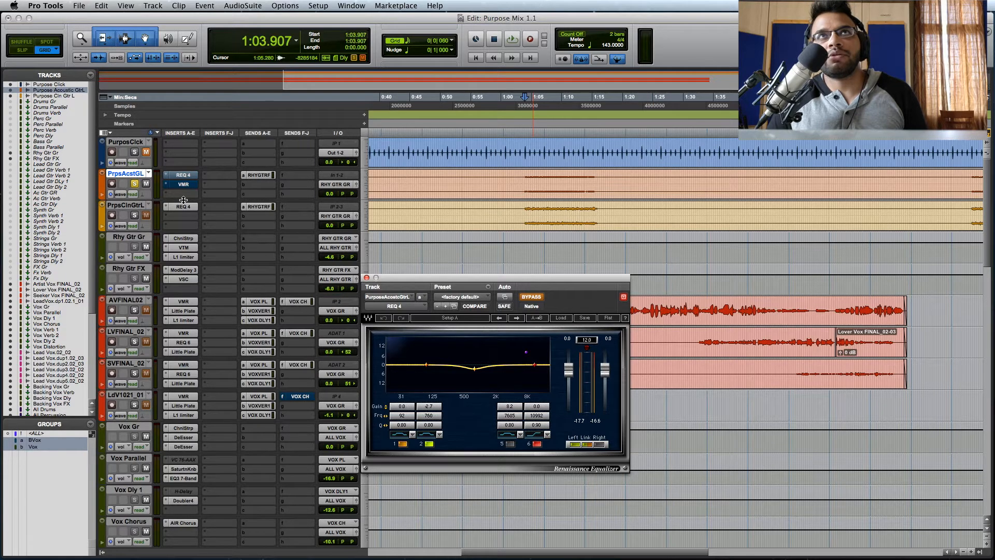
key("space")
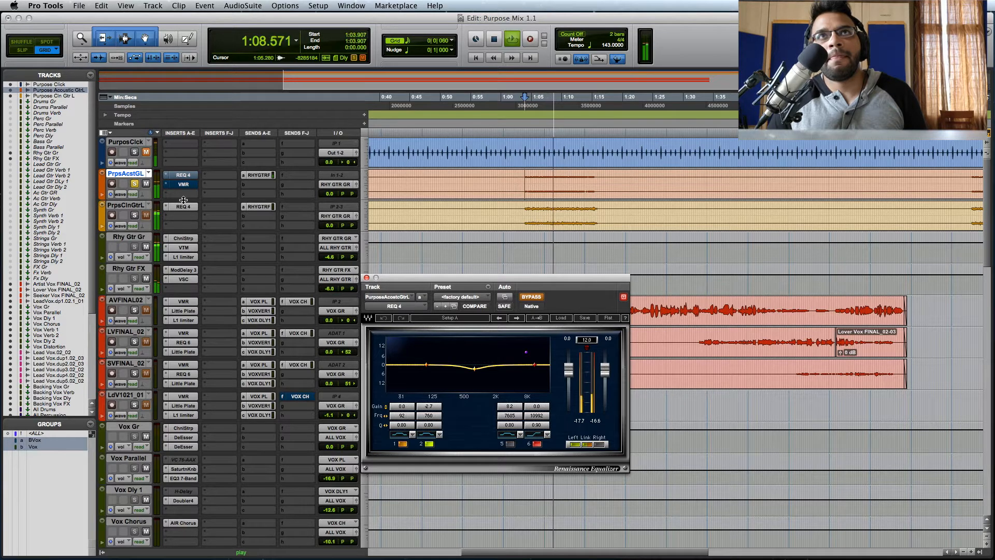
key("space")
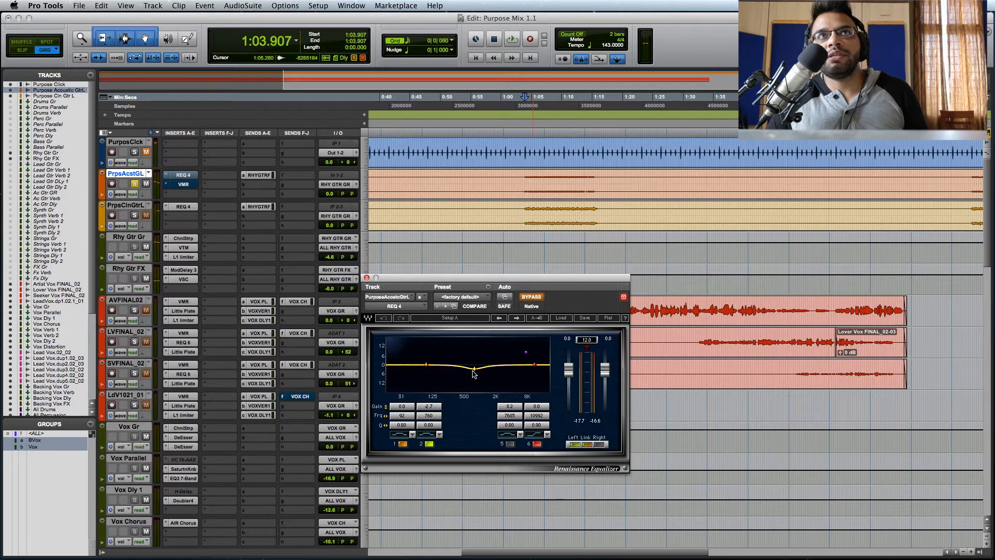
Re-enable the acoustic guitar's REQ 4 and compare it against its bypassed sound during playback, leaving the equalizer active
left_click(532, 297)
key("space")
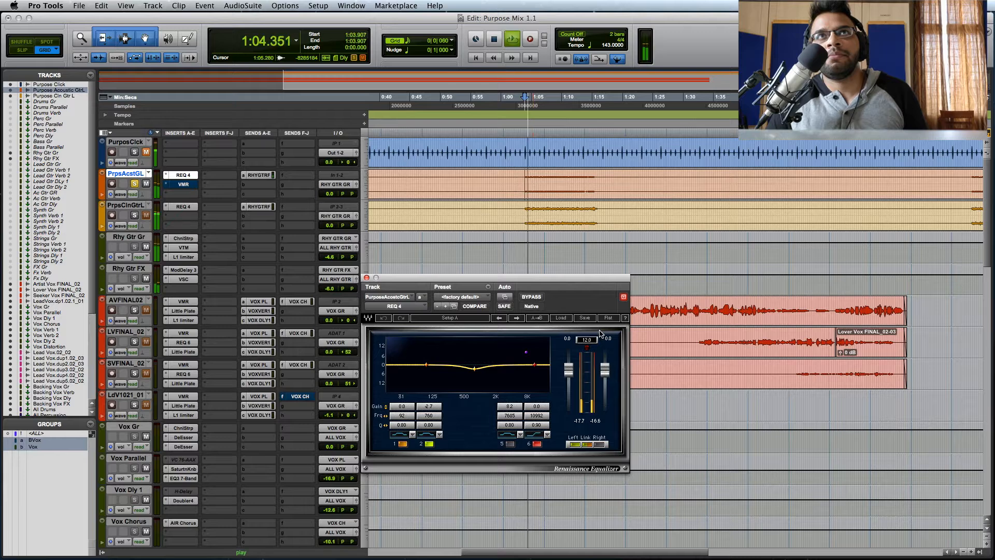
left_click(538, 301)
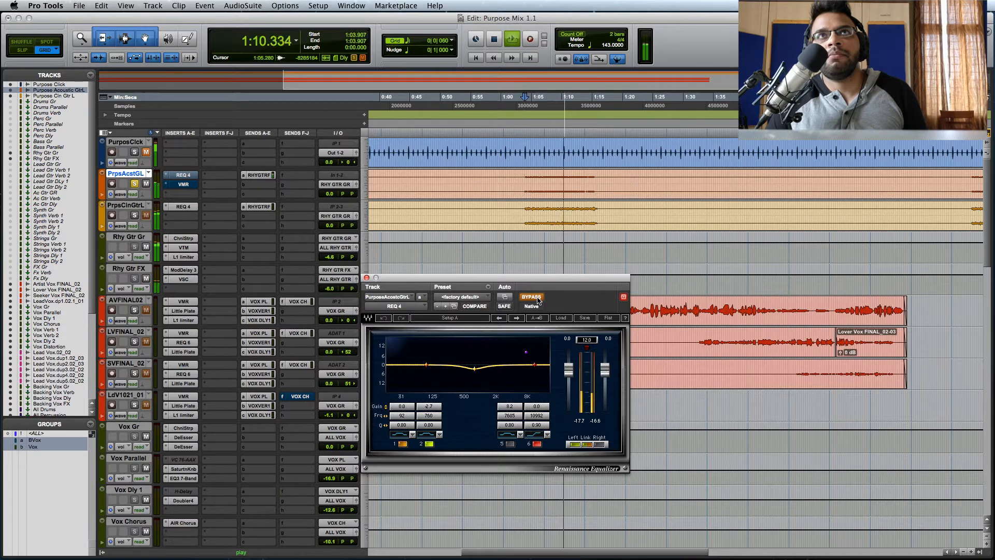
left_click(537, 299)
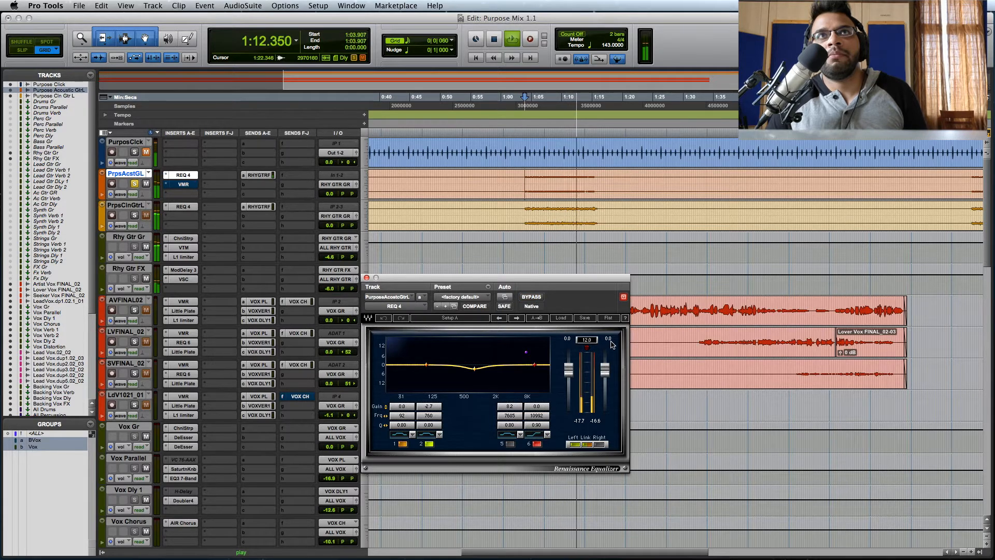
key("space")
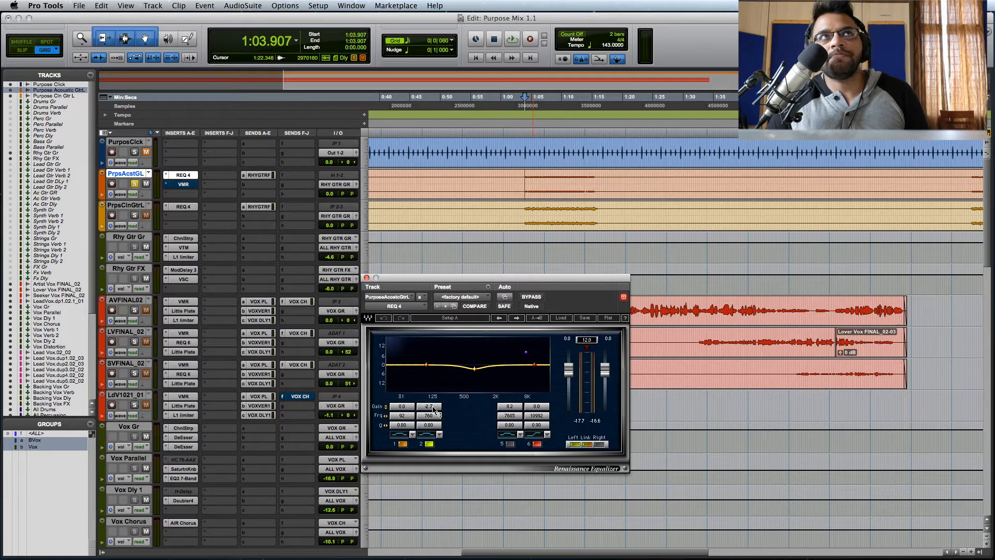
Audition a gain boost on band 2 of the acoustic guitar's REQ 4 during playback, and undo the change
key("space")
left_click_drag(433, 407, 437, 317)
left_click(383, 317)
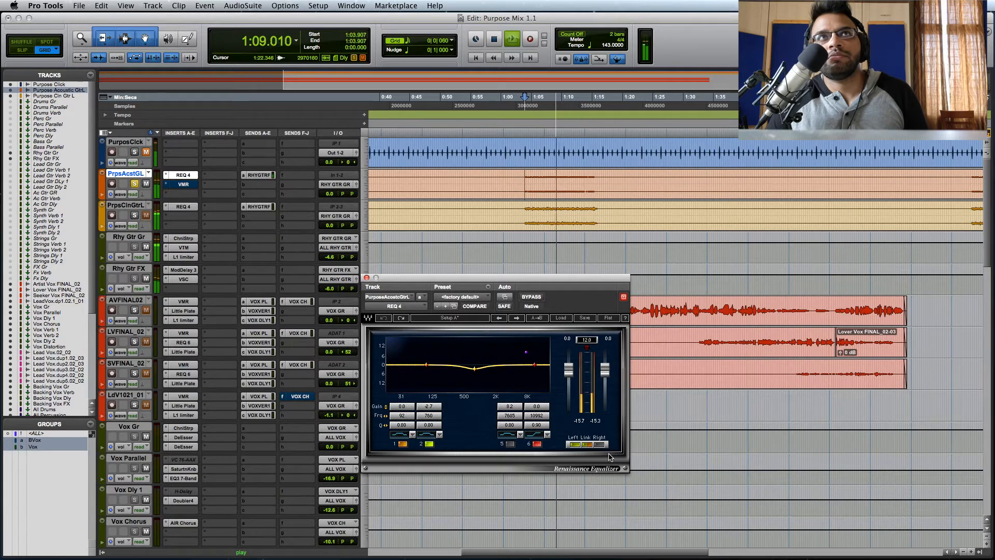
Stop playback, close the REQ 4, and examine the FG-S equalizer settings in the acoustic guitar's Virtual Mix Rack
key("space")
left_click(366, 277)
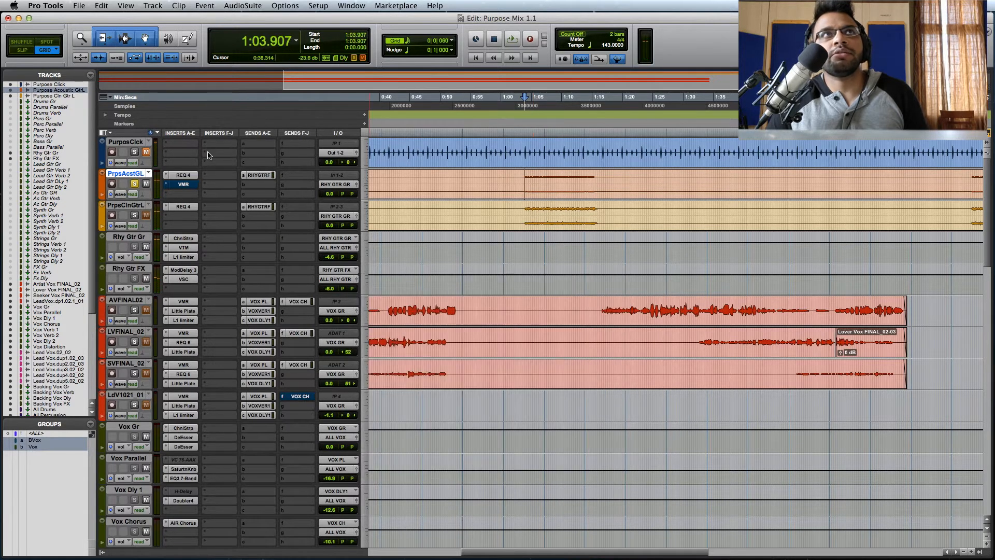
left_click(188, 185)
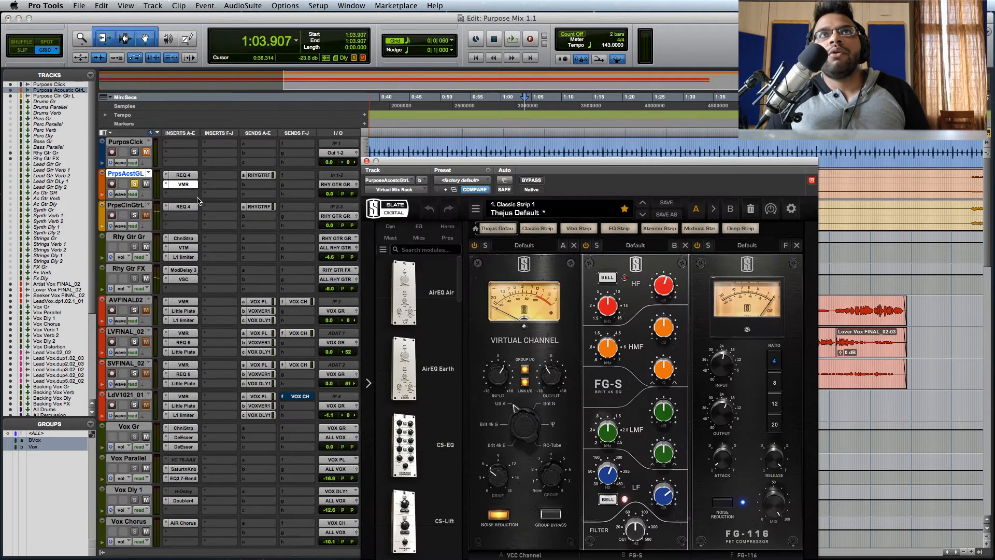
left_click_drag(536, 174, 413, 155)
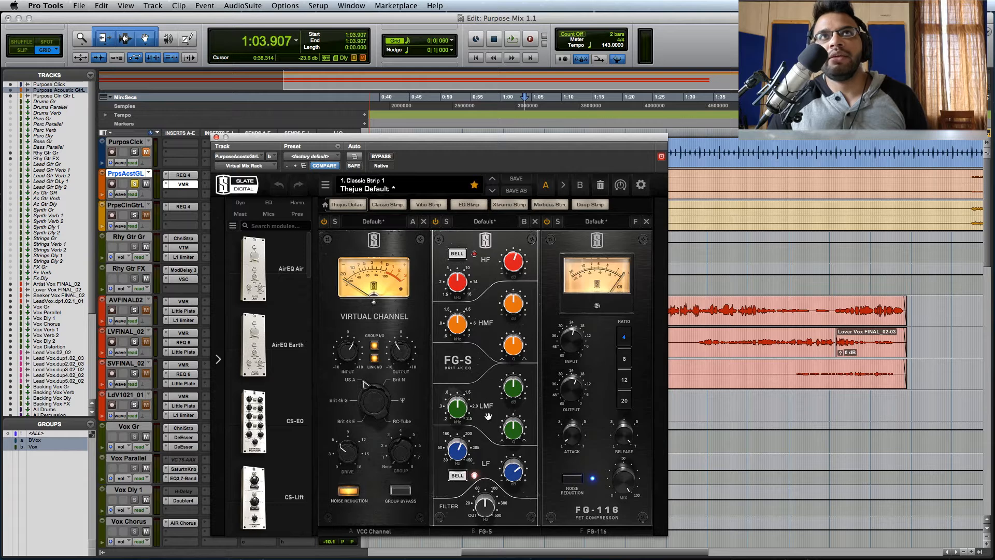
left_click(518, 263)
left_click(454, 288)
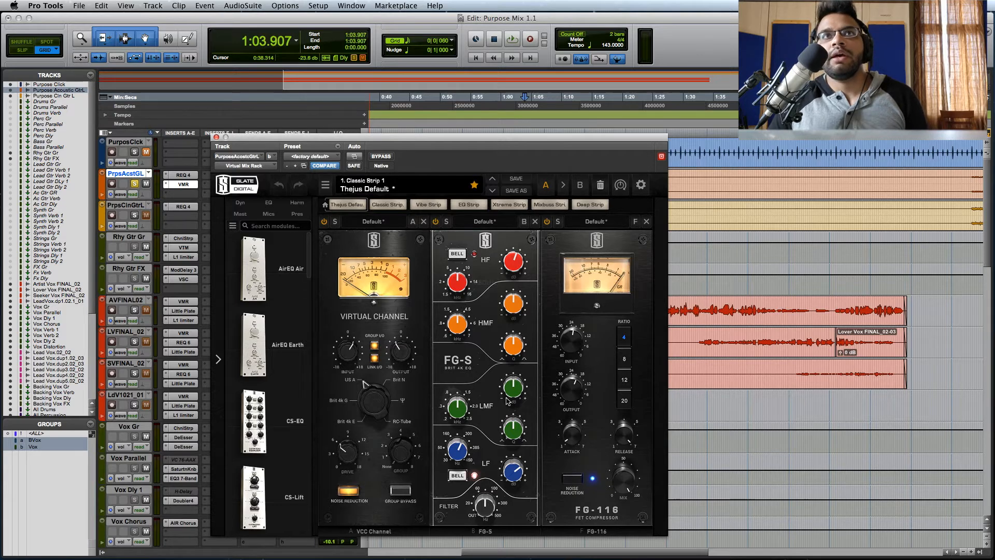
left_click(458, 454)
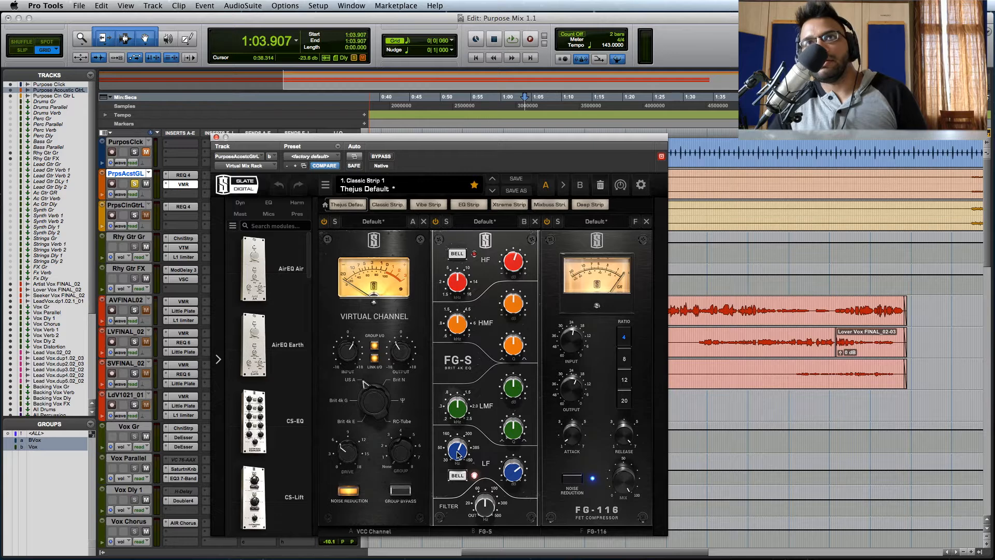
left_click(487, 514)
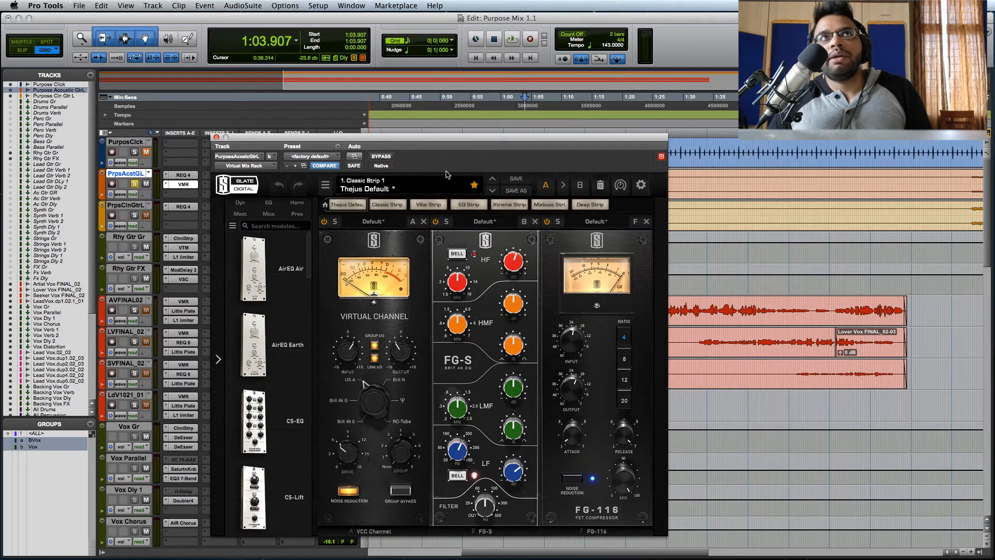
Compare the acoustic guitar's Virtual Mix Rack with its bypassed sound during playback, leaving it active and closing the plug-in
left_click(384, 157)
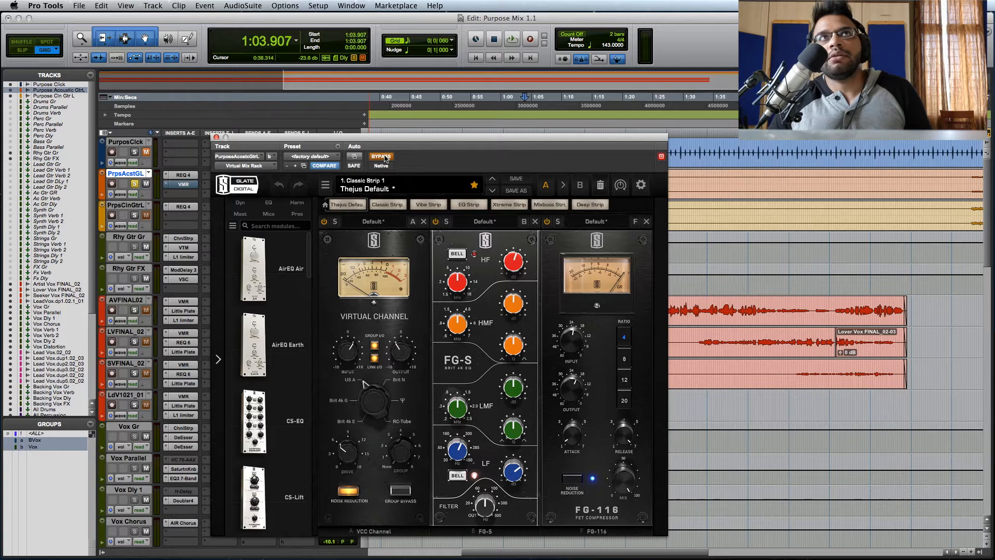
key("space")
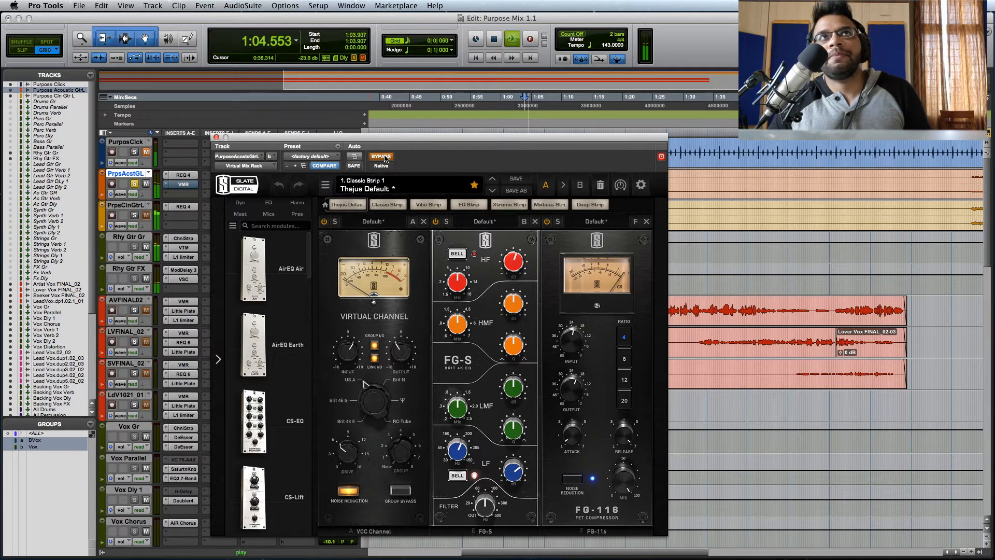
left_click(384, 157)
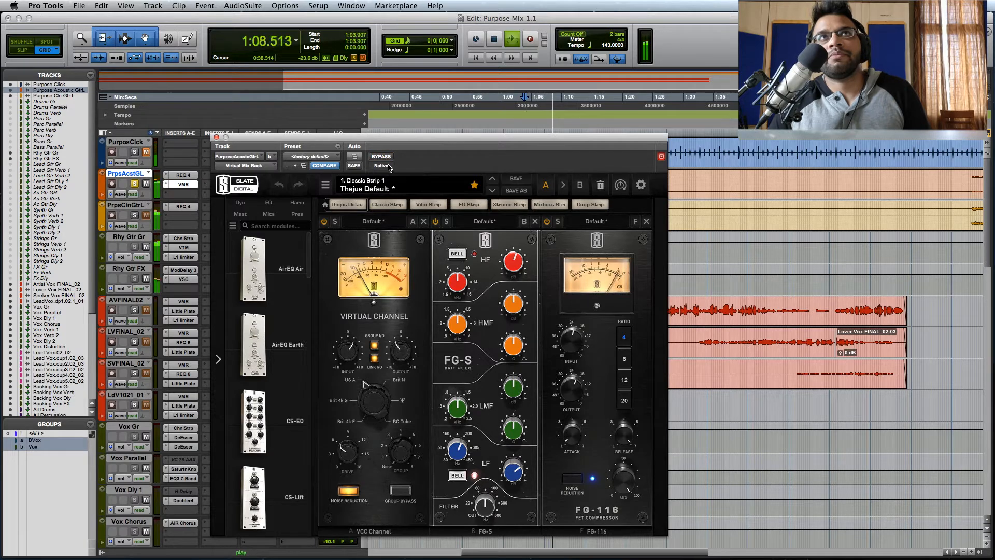
left_click(386, 159)
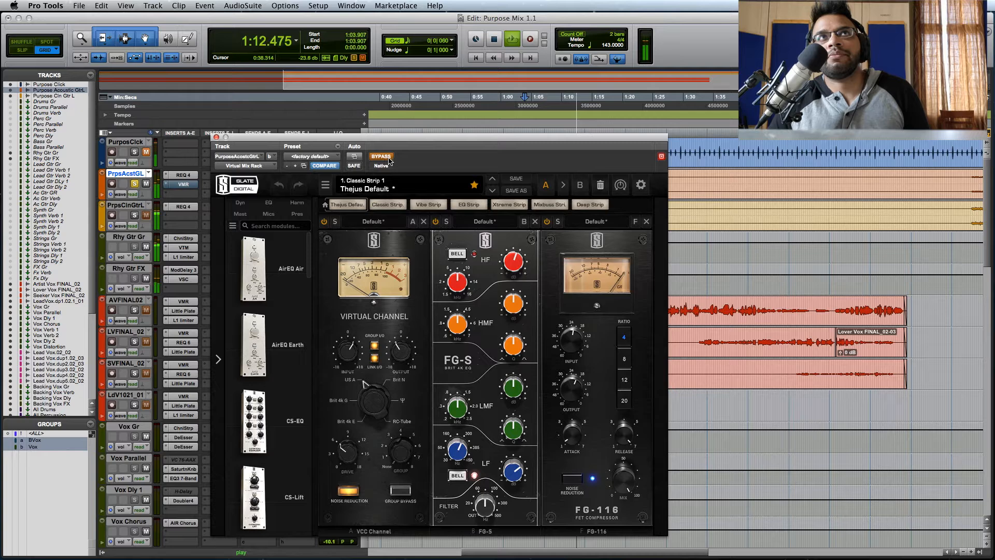
left_click(386, 158)
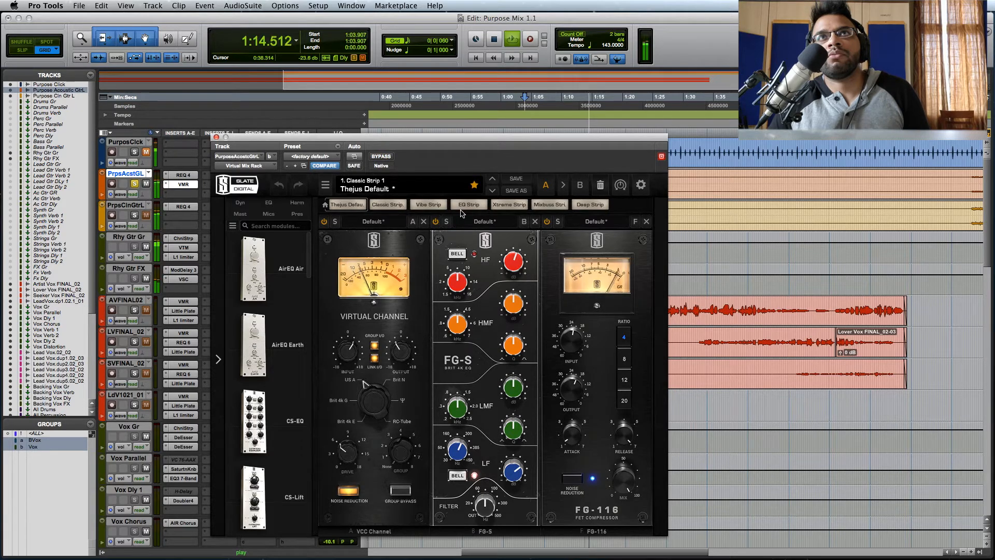
key("space")
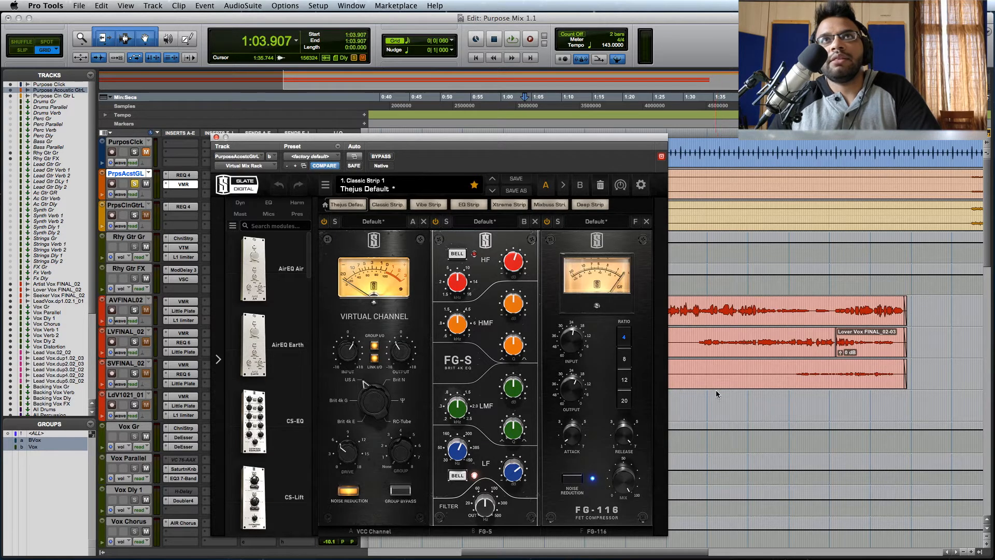
left_click(512, 263)
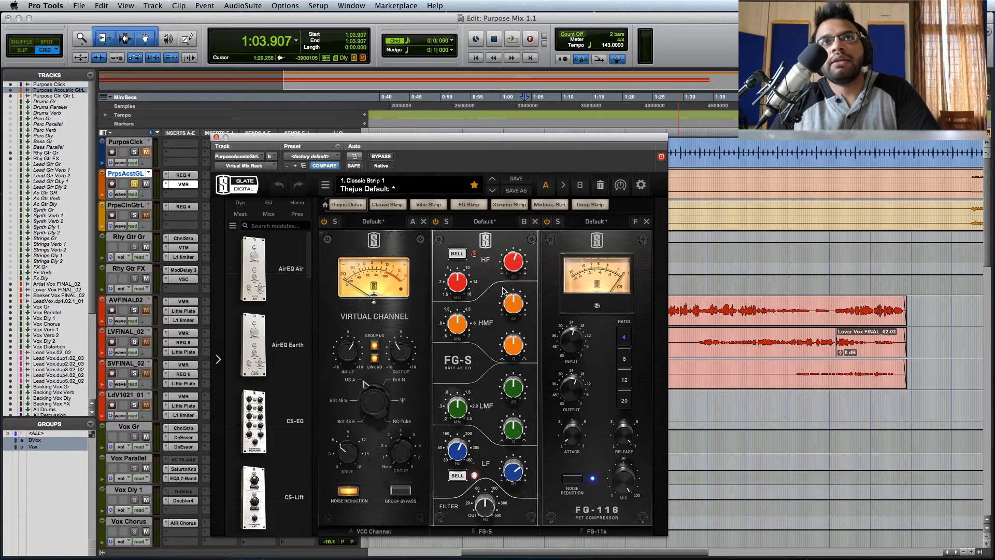
key("super+w")
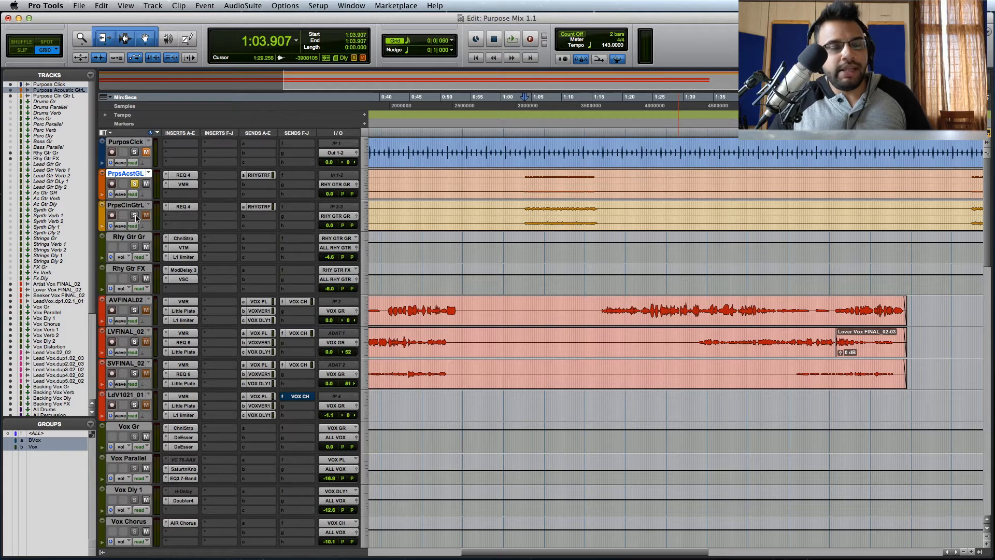
Solo the clean guitar track in place of the acoustic guitar and open its REQ 4 equalizer
left_click(135, 215)
left_click(136, 184)
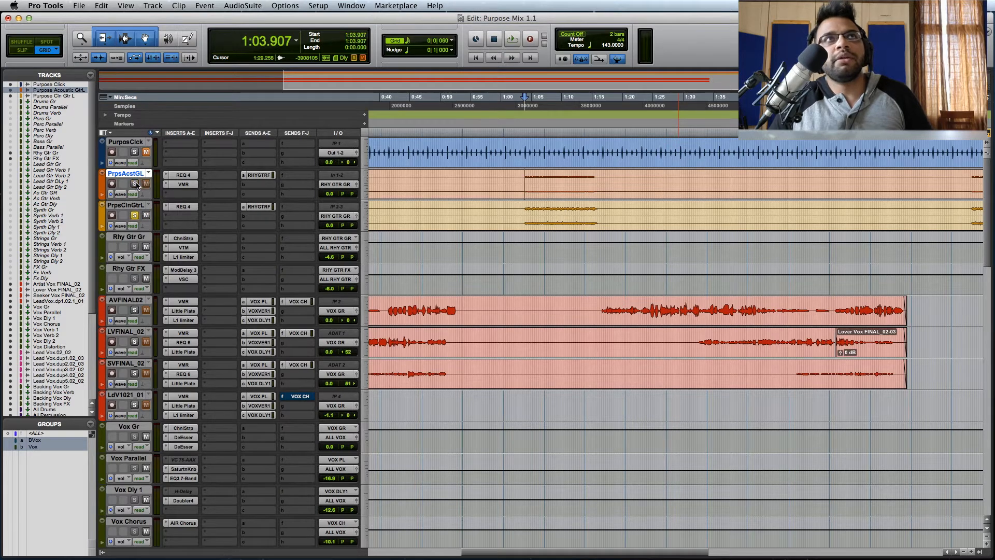
left_click(189, 208)
left_click_drag(367, 139, 512, 320)
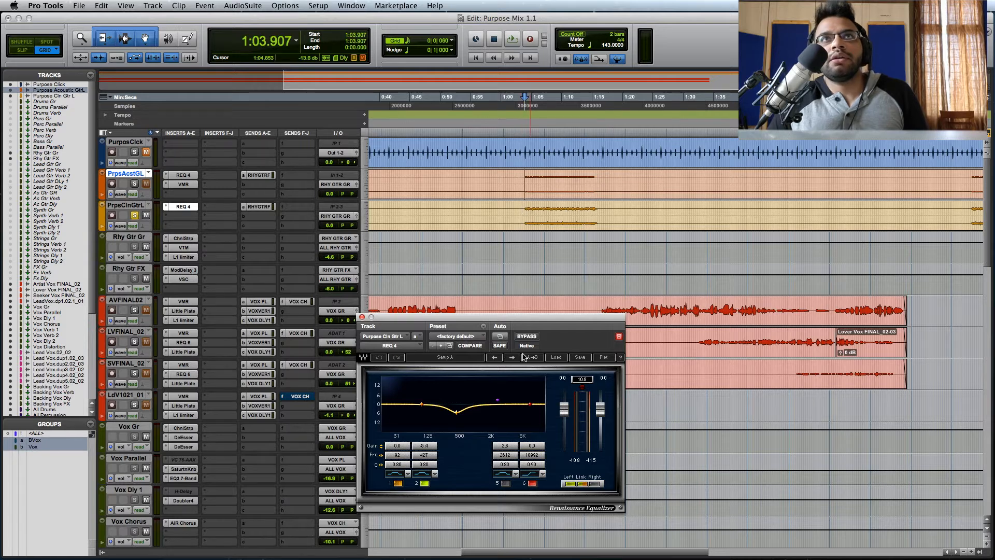
Compare the clean guitar's bypassed and active REQ 4 during playback, leaving it active and closing the plug-in
left_click(534, 337)
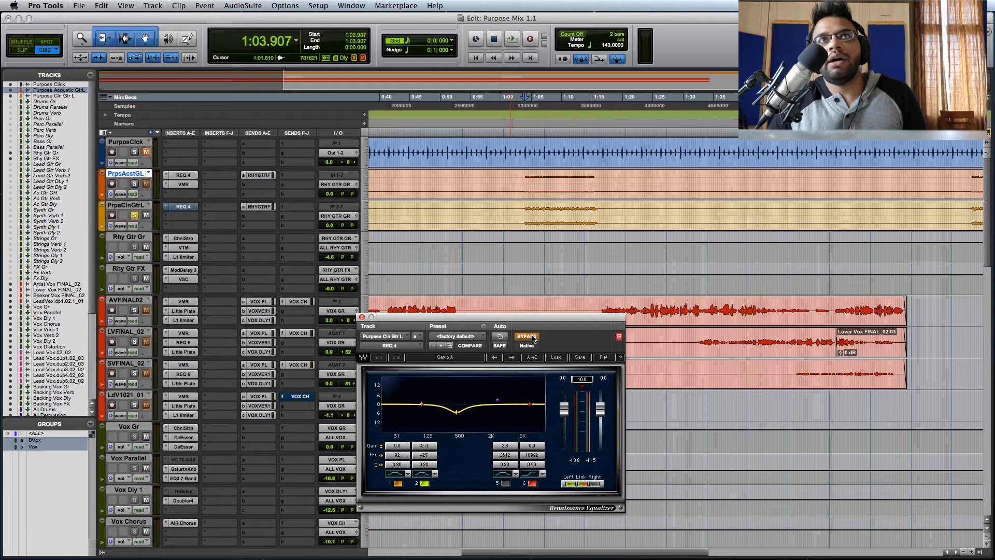
key("space")
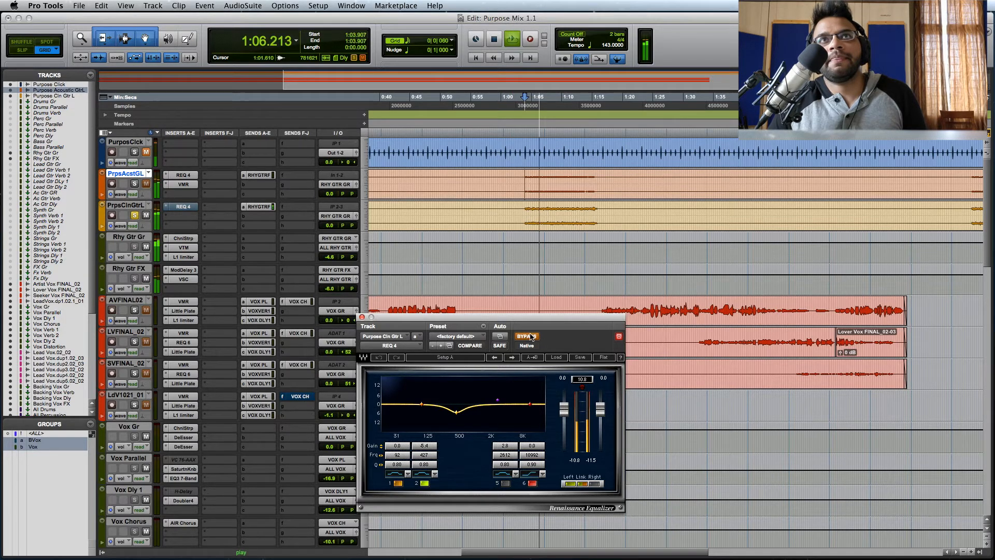
left_click(527, 337)
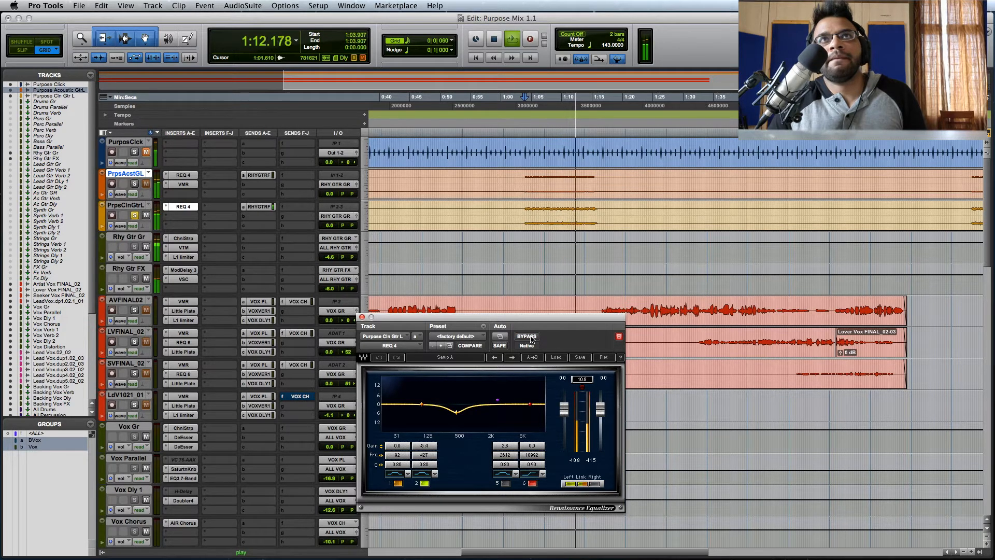
key("space")
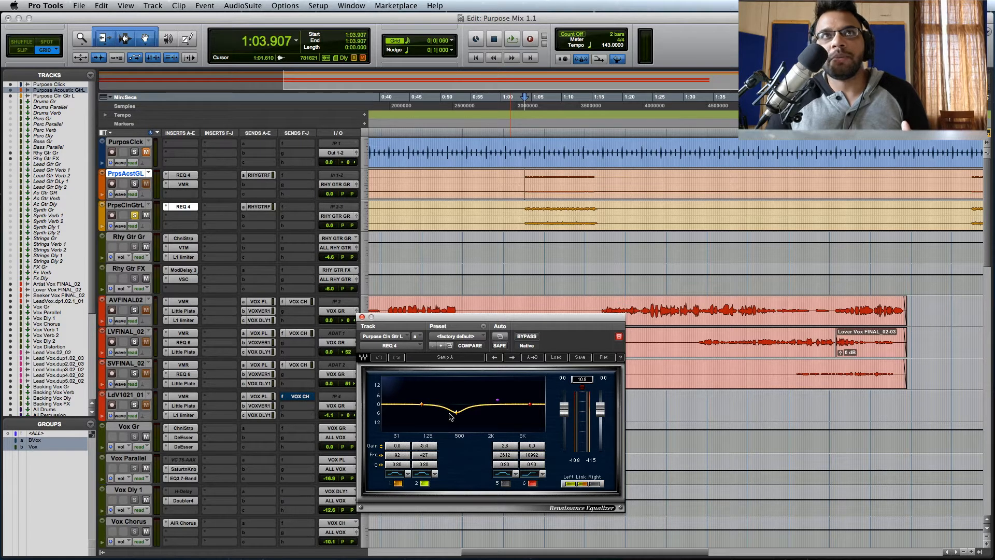
left_click(361, 317)
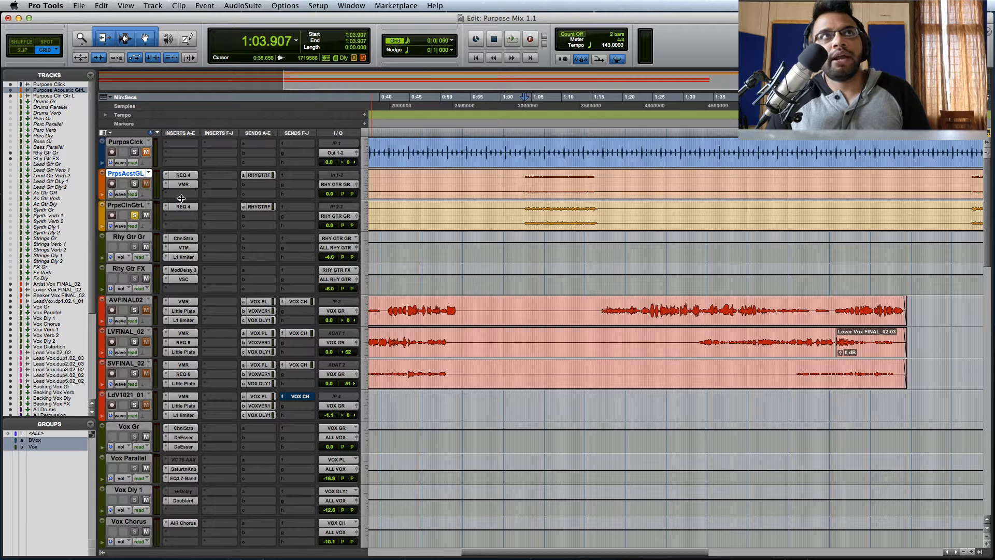
Examine the Channel Strip on the Rhy Gtr Gr track, including the settings of both of its EQ filters
left_click(183, 238)
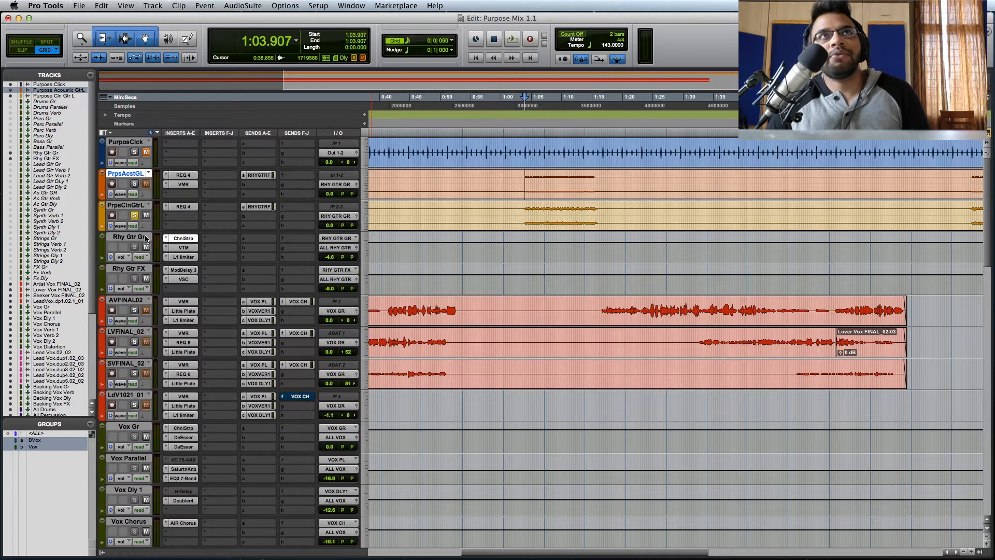
left_click_drag(490, 160, 488, 153)
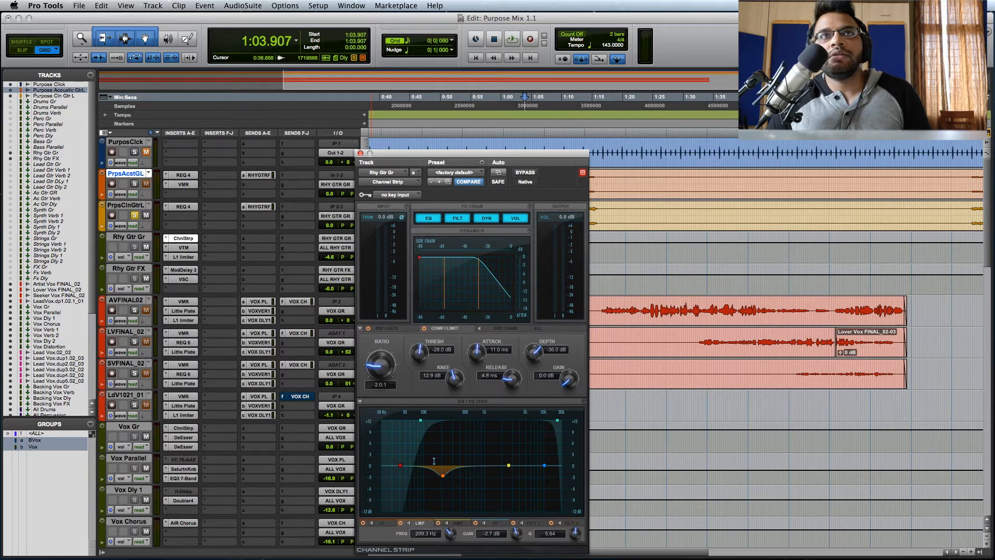
left_click(421, 419)
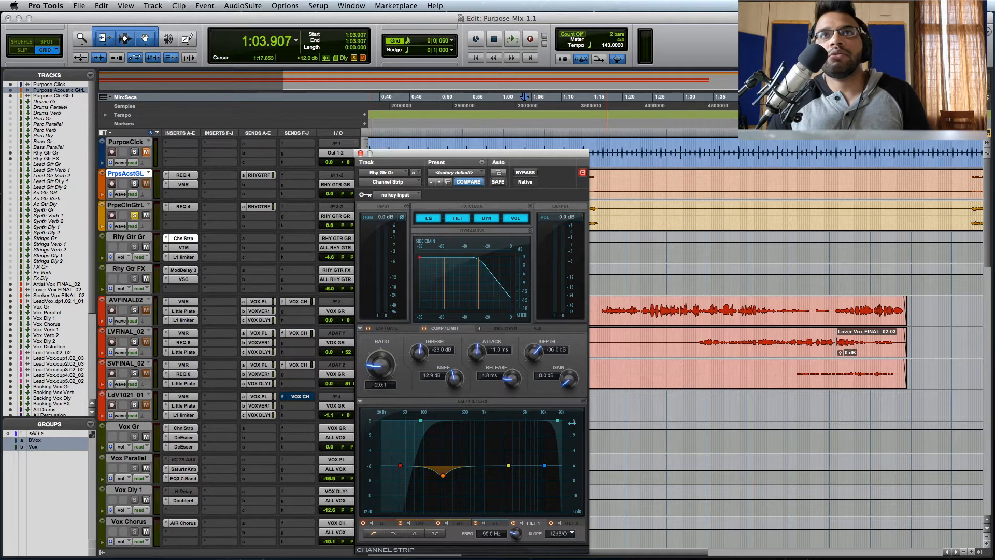
left_click(557, 420)
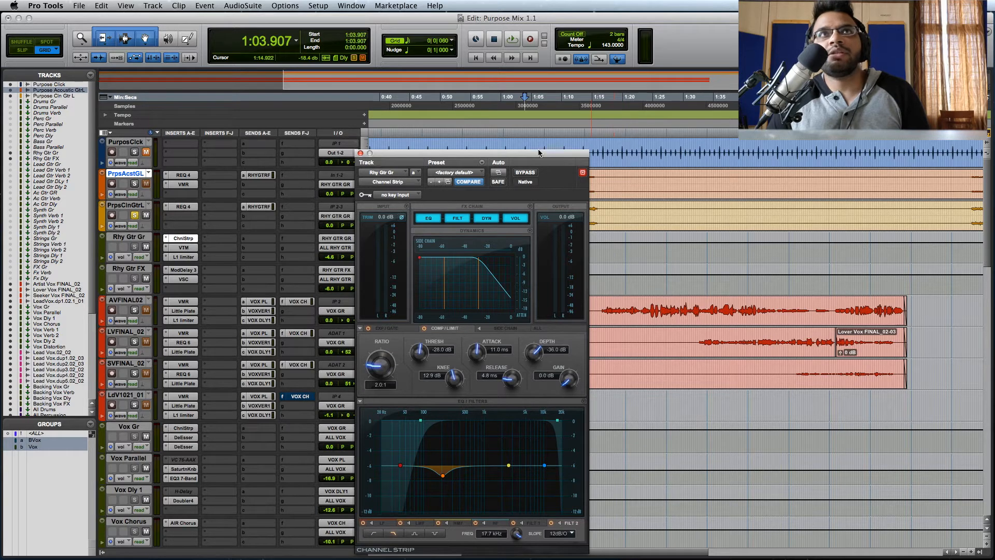
Compare the Rhy Gtr Gr Channel Strip with its bypassed sound during playback, leaving it active and closing the plug-in
key("space")
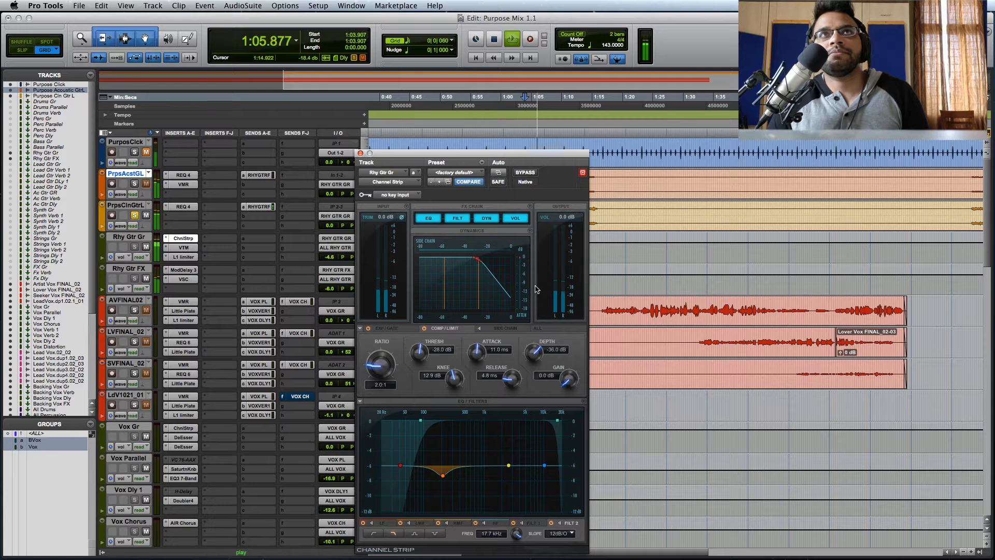
left_click(526, 173)
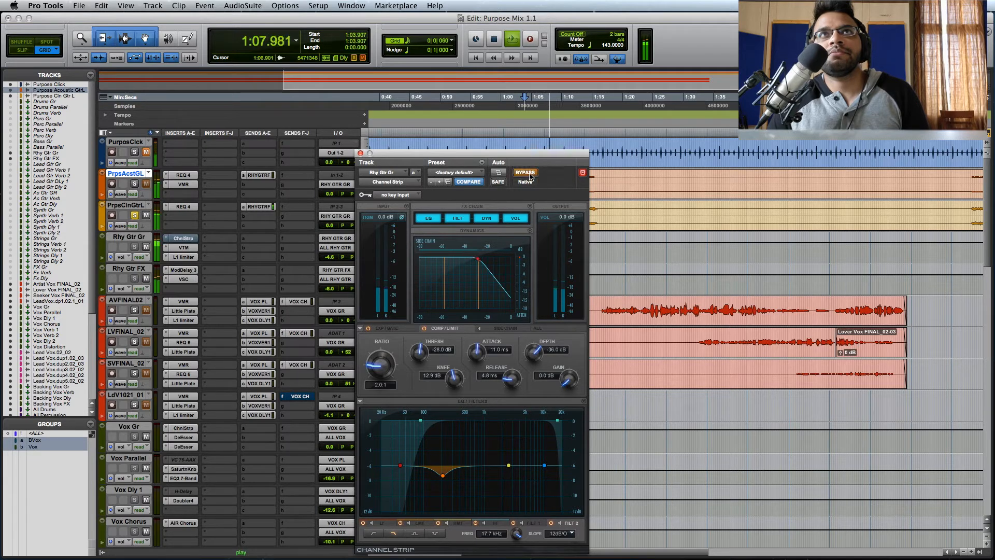
left_click(529, 175)
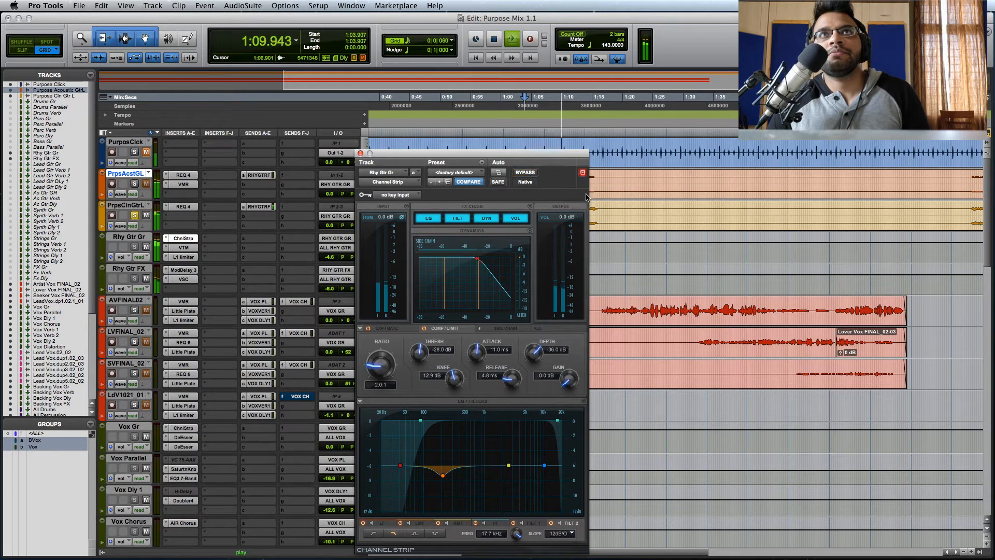
key("space")
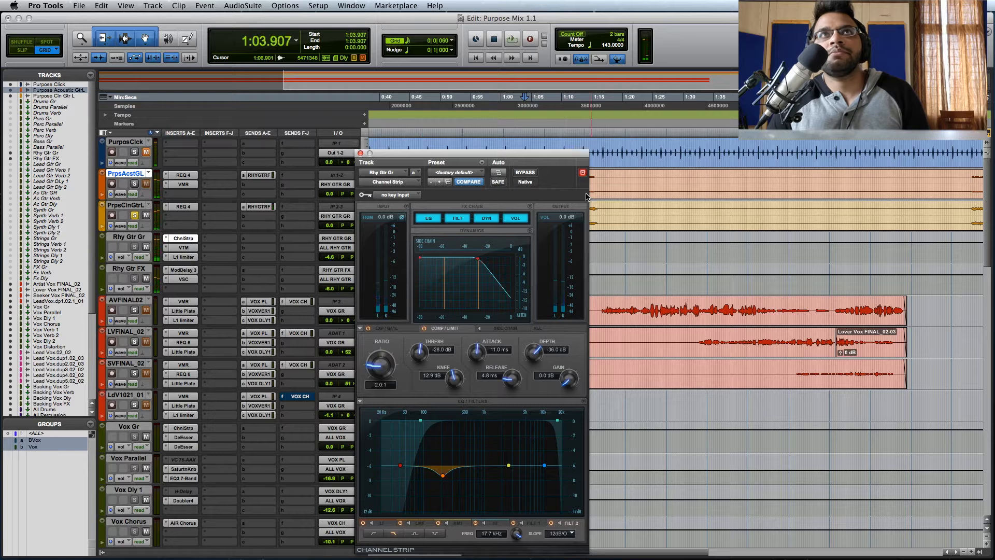
key("space")
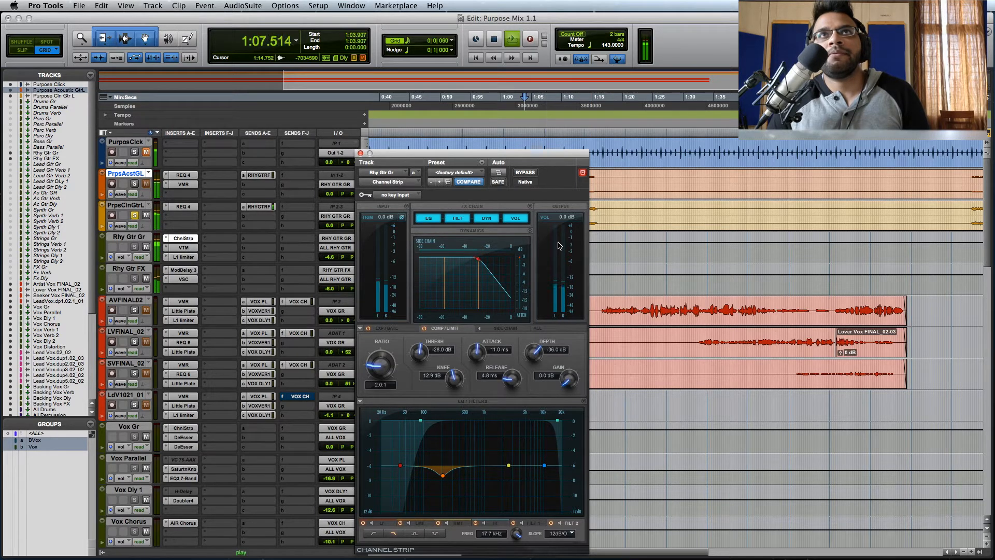
key("space")
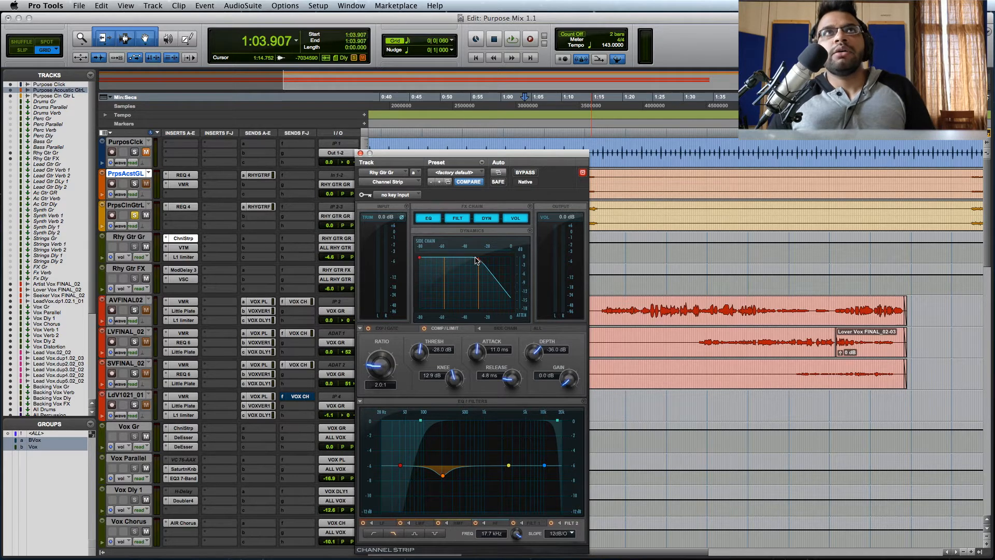
left_click(360, 153)
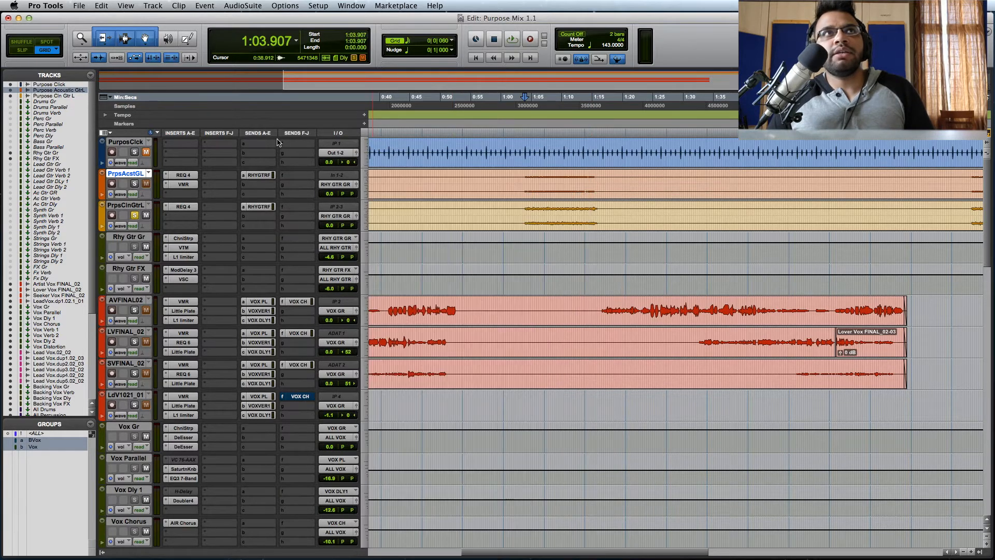
Open and bypass Virtual Tape Machines on the Rhy Gtr Gr track, and solo the acoustic guitar alongside the clean guitar
left_click(183, 248)
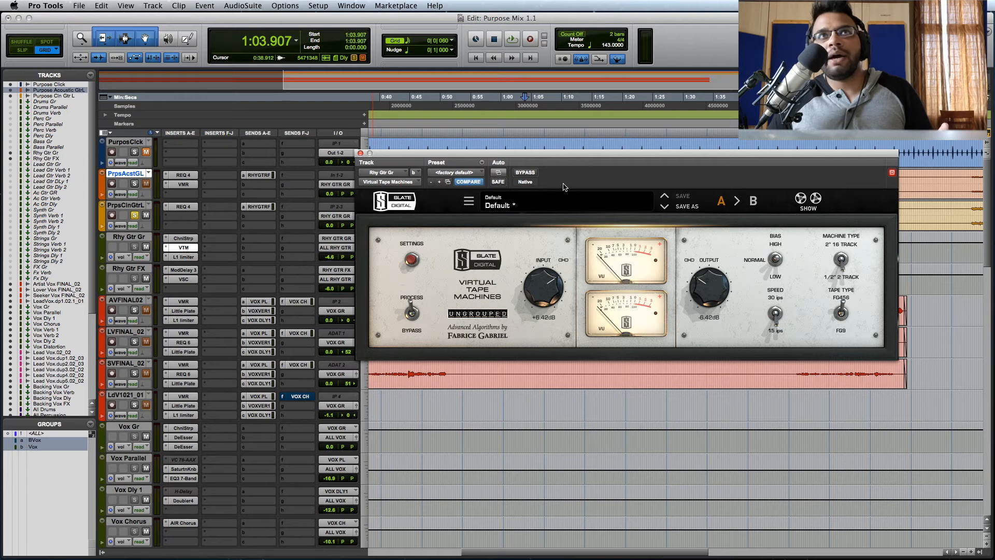
left_click_drag(588, 155, 470, 190)
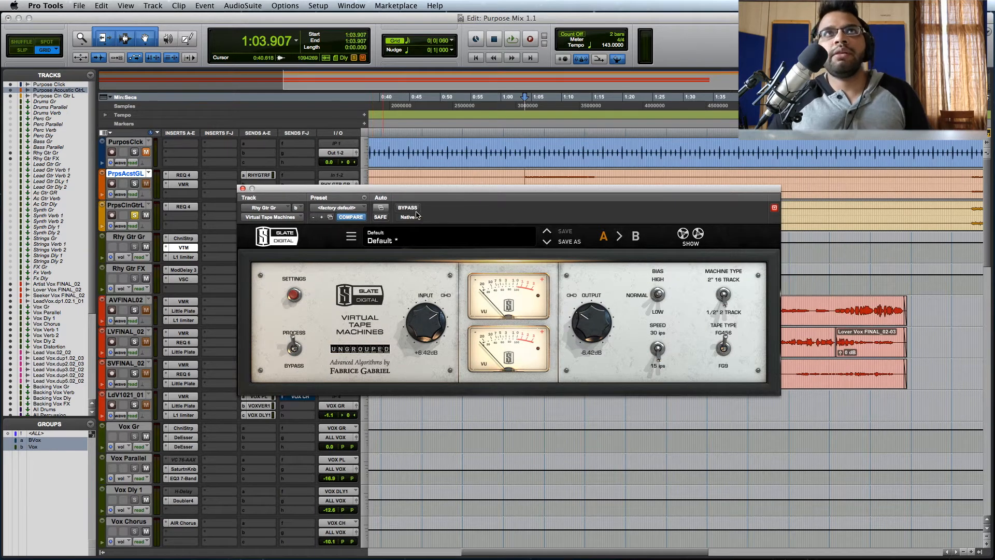
left_click(415, 208)
left_click_drag(465, 190, 406, 229)
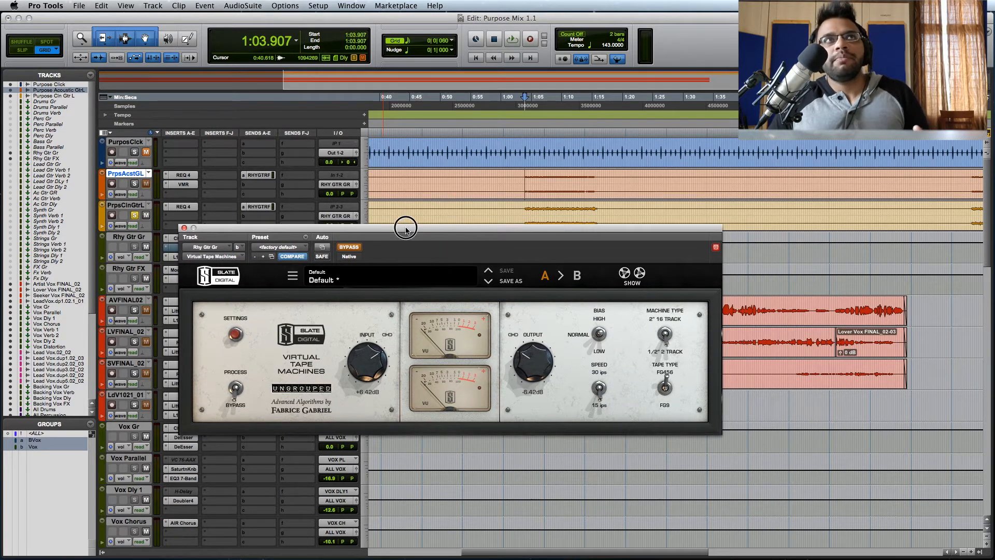
left_click(136, 185)
left_click_drag(465, 230, 479, 259)
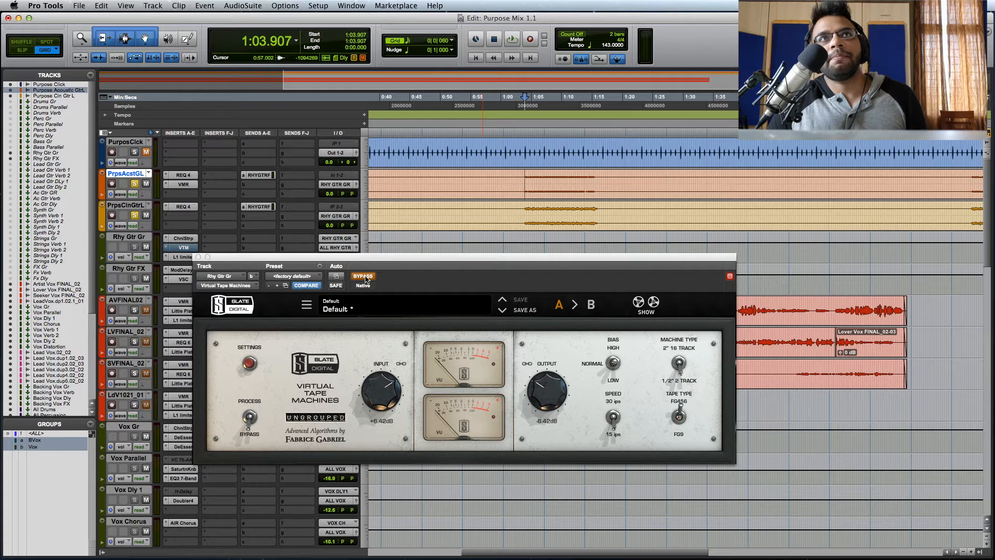
Compare the bypassed and active Virtual Tape Machines on the soloed guitars during playback, leaving it active and closing the plug-in
key("space")
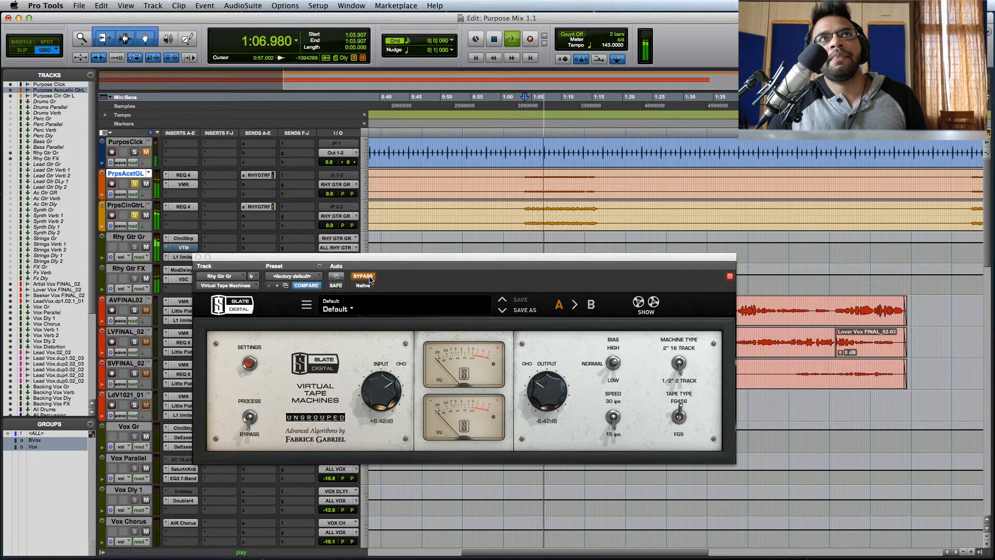
left_click(370, 278)
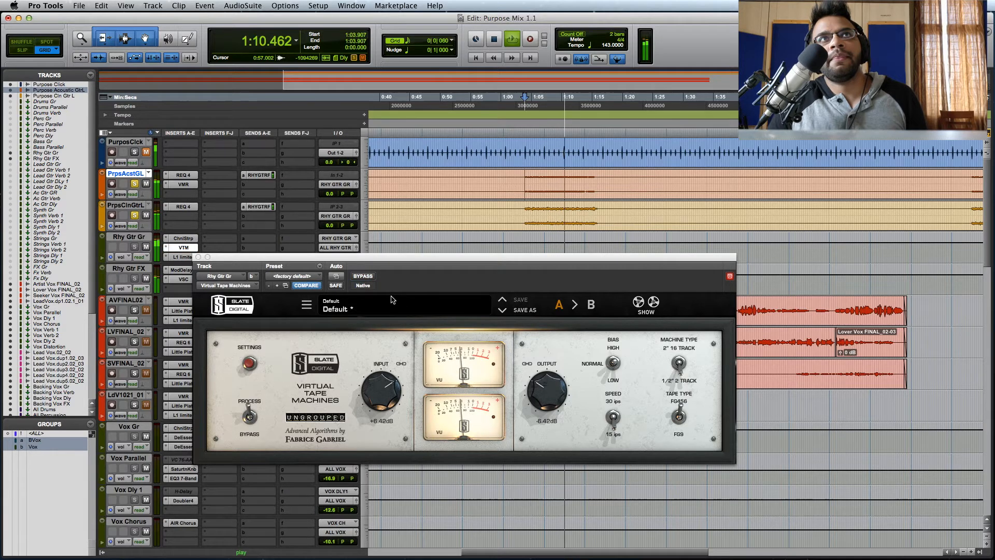
left_click(370, 277)
left_click(370, 279)
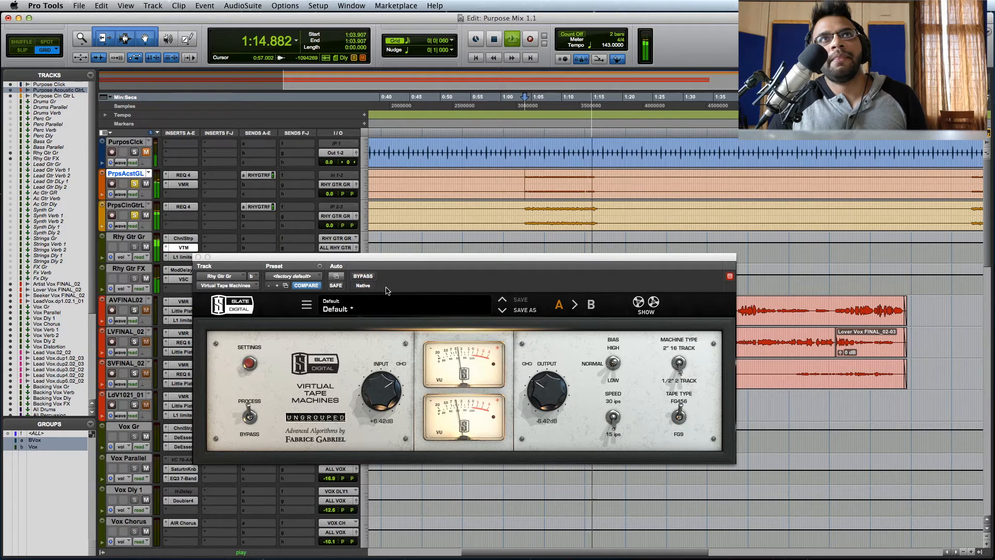
key("space")
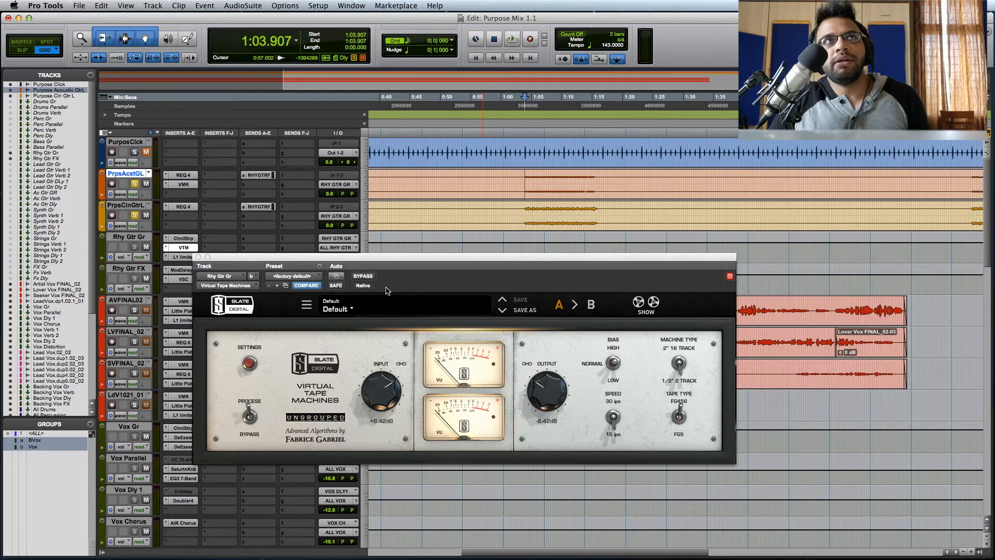
left_click(198, 257)
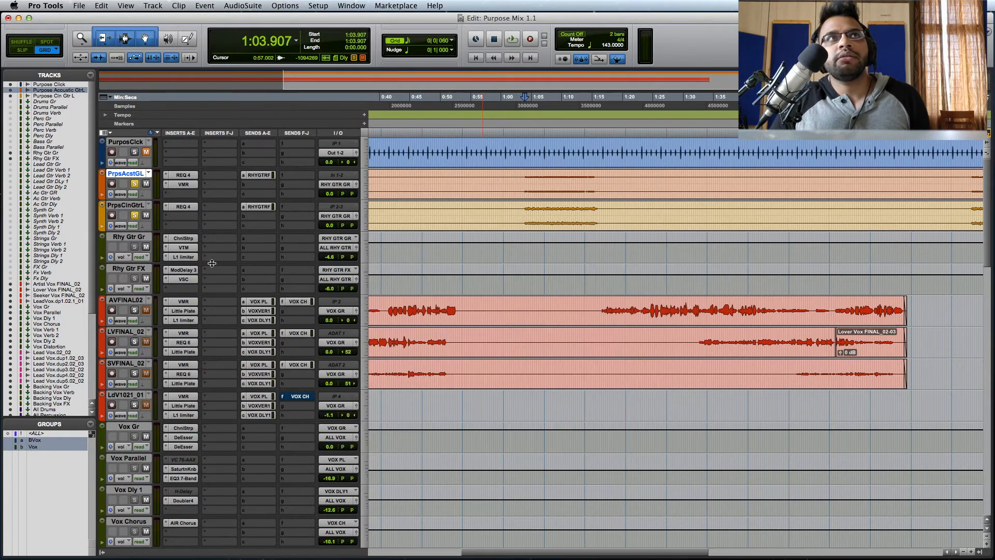
Open the L1 limiter on the Rhy Gtr Gr track, watch its meters during playback and close it
left_click(189, 256)
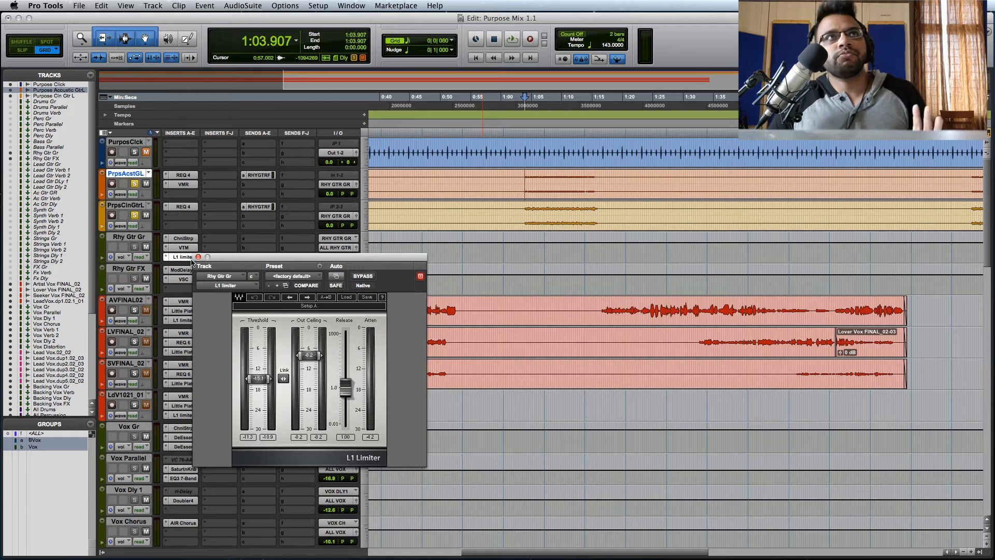
left_click_drag(294, 259, 412, 278)
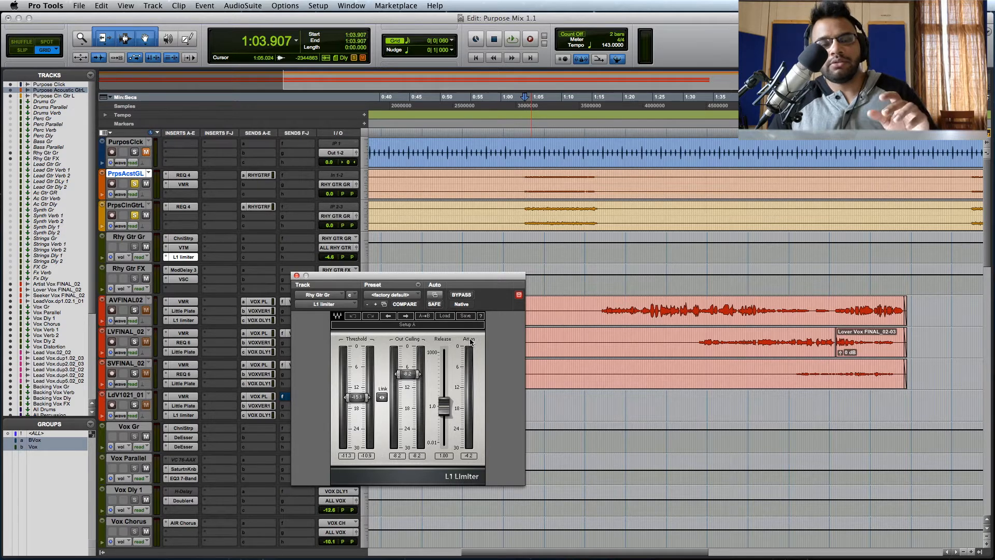
key("space")
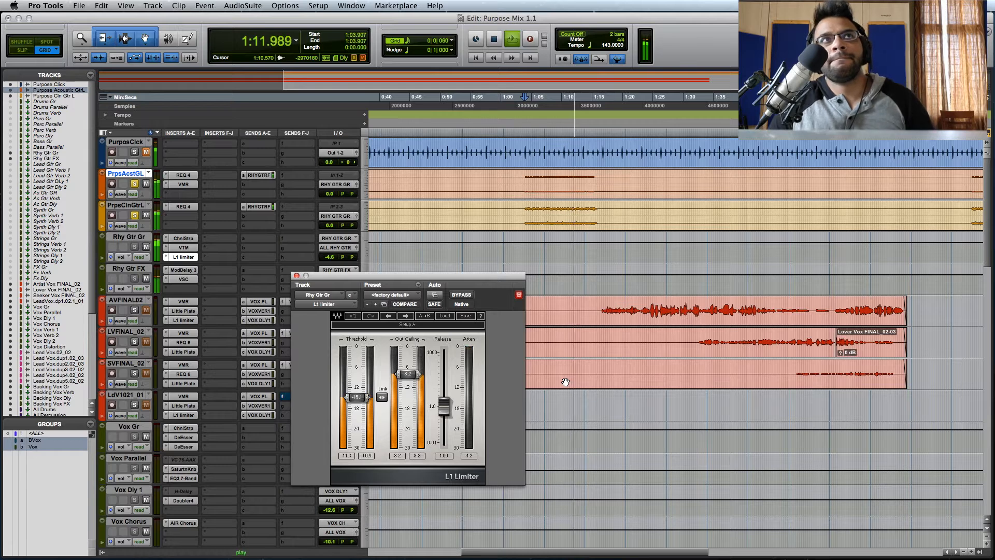
key("space")
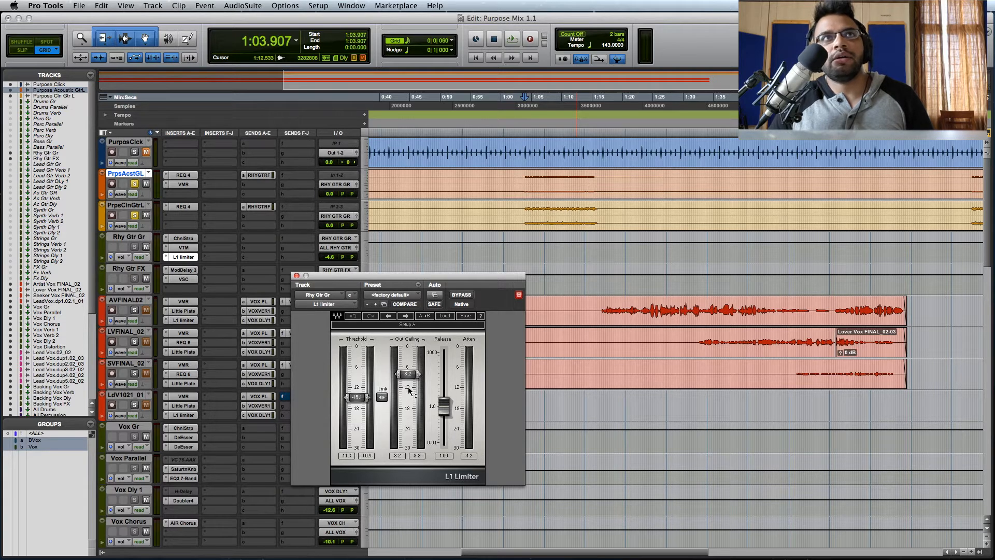
left_click(296, 275)
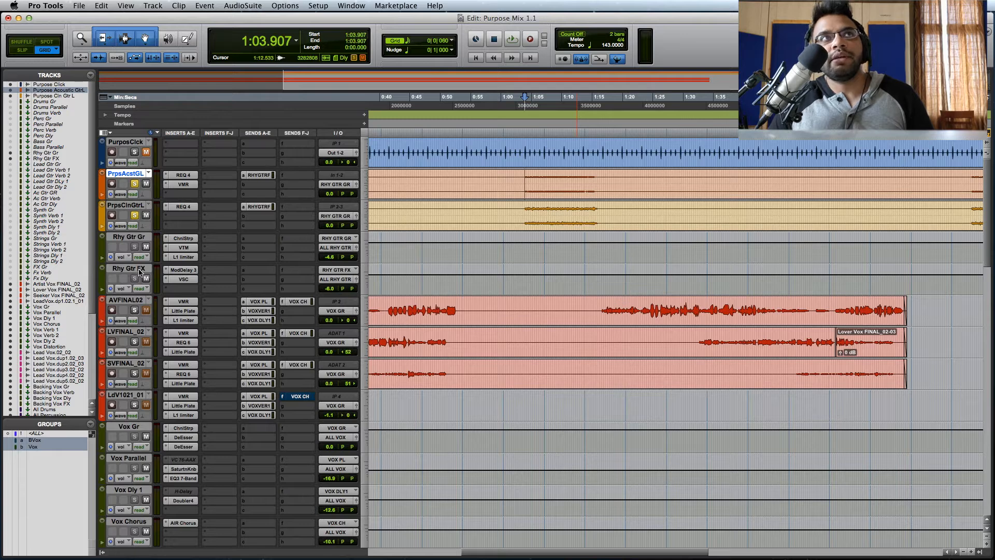
Examine the settings of Mod Delay III and VerbSuite Classics on the Rhy Gtr FX track, closing each plug-in
left_click(187, 271)
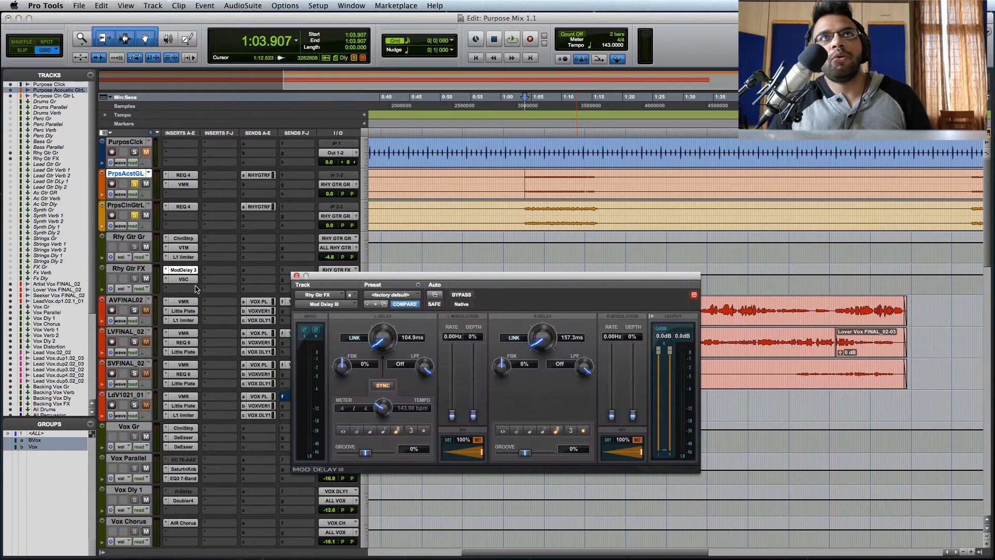
left_click_drag(473, 280, 445, 297)
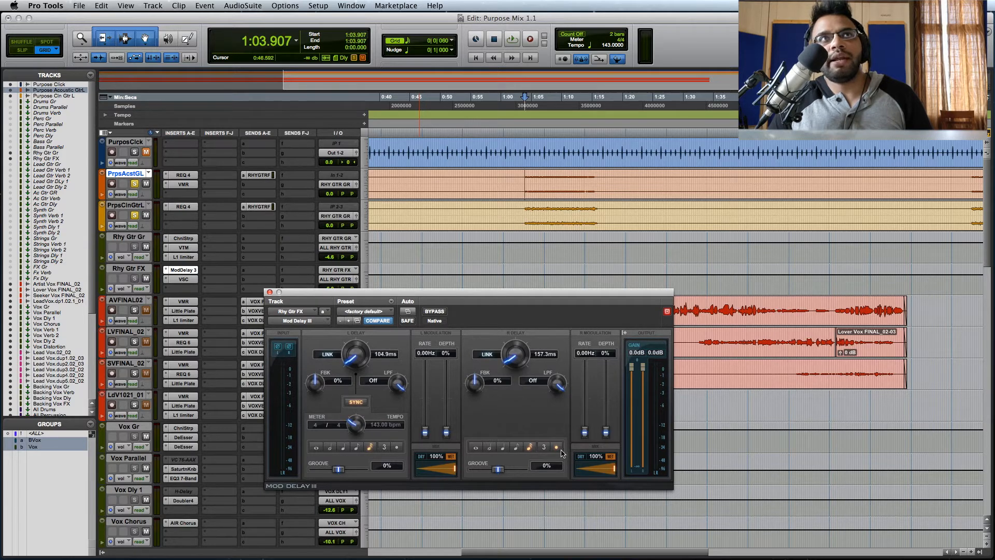
left_click(269, 292)
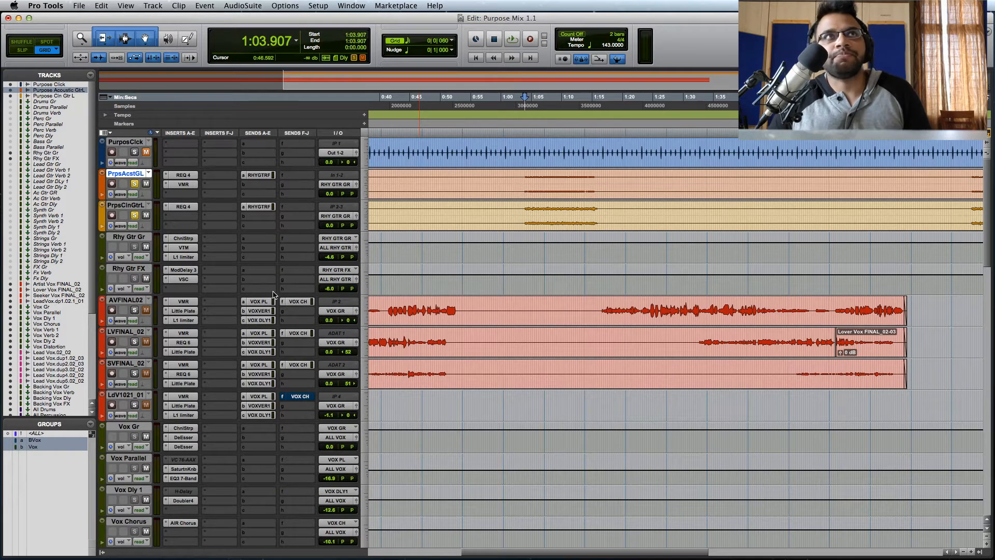
left_click(184, 279)
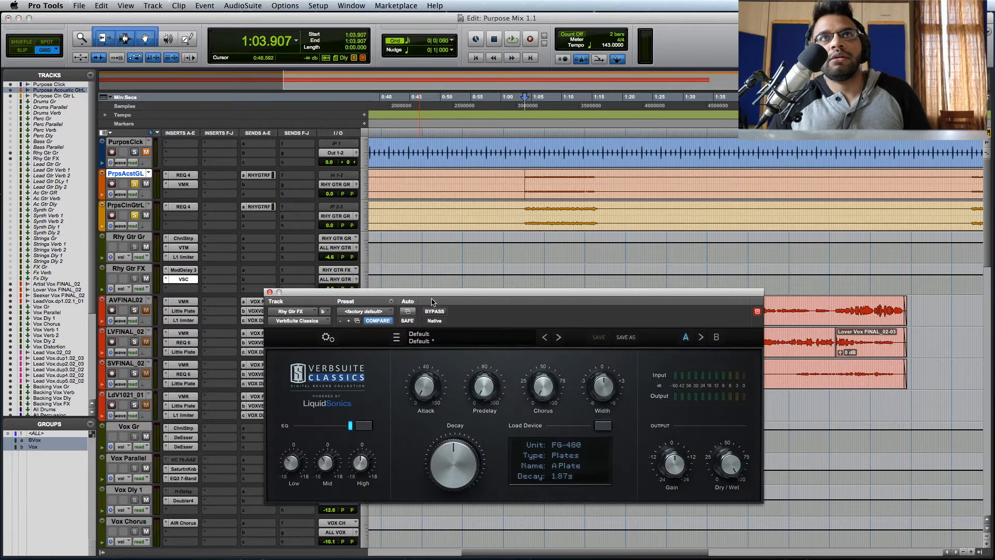
left_click_drag(489, 297, 457, 297)
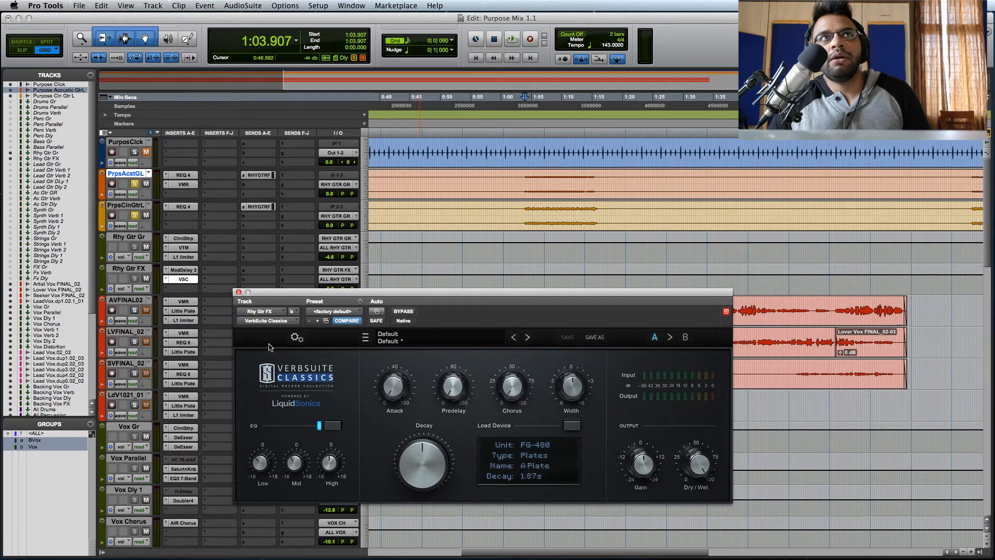
left_click(239, 292)
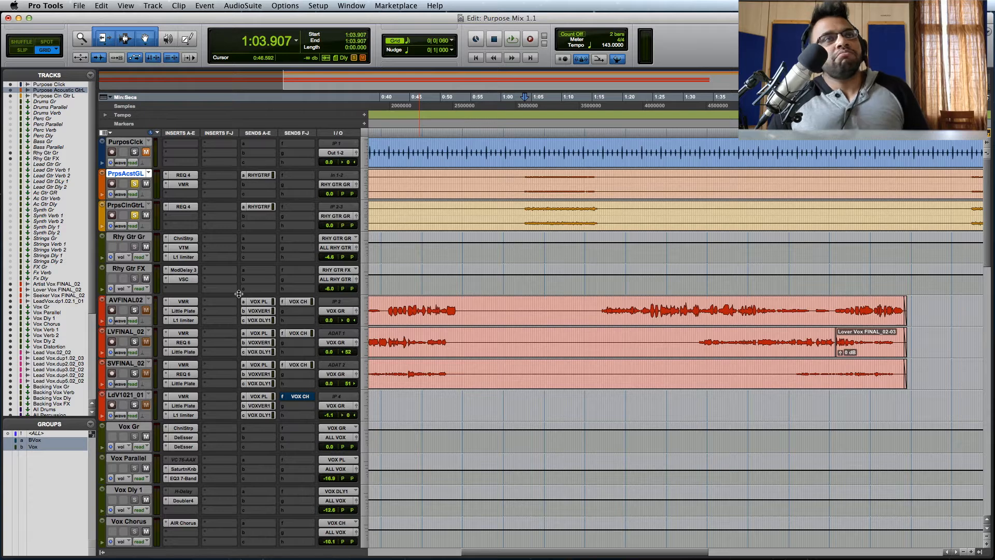
Mute the Rhy Gtr Gr track and play the passage to hear only the Rhy Gtr FX signal
left_click(146, 246)
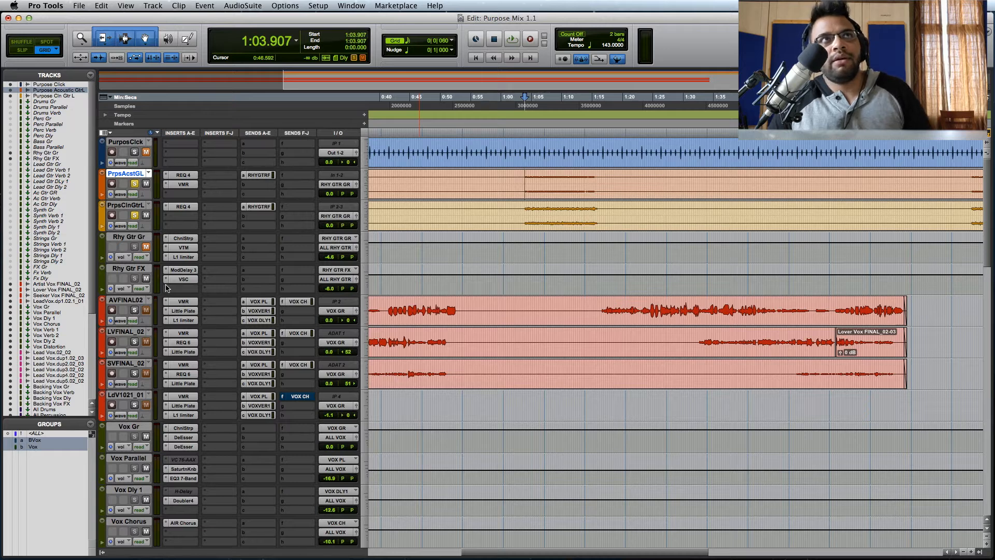
key("space")
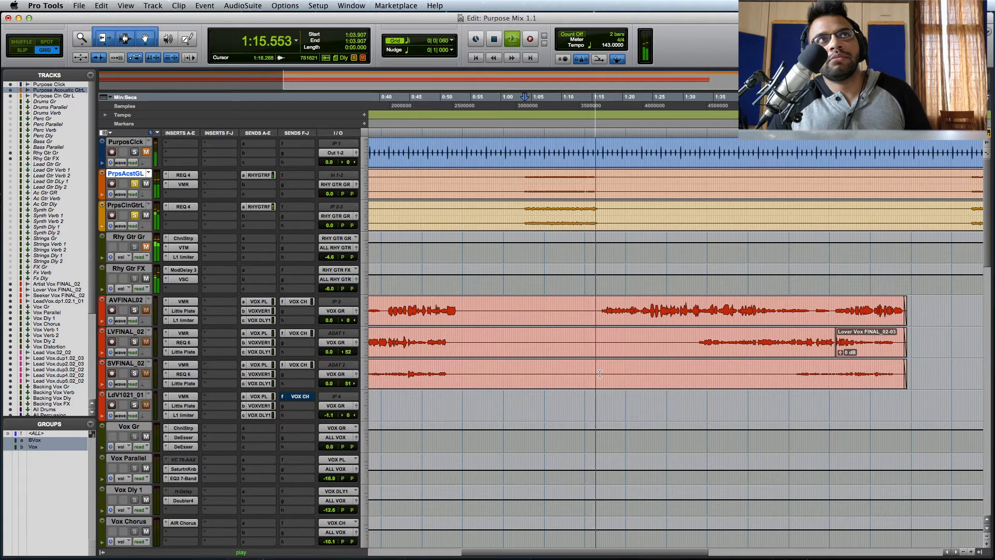
key("space")
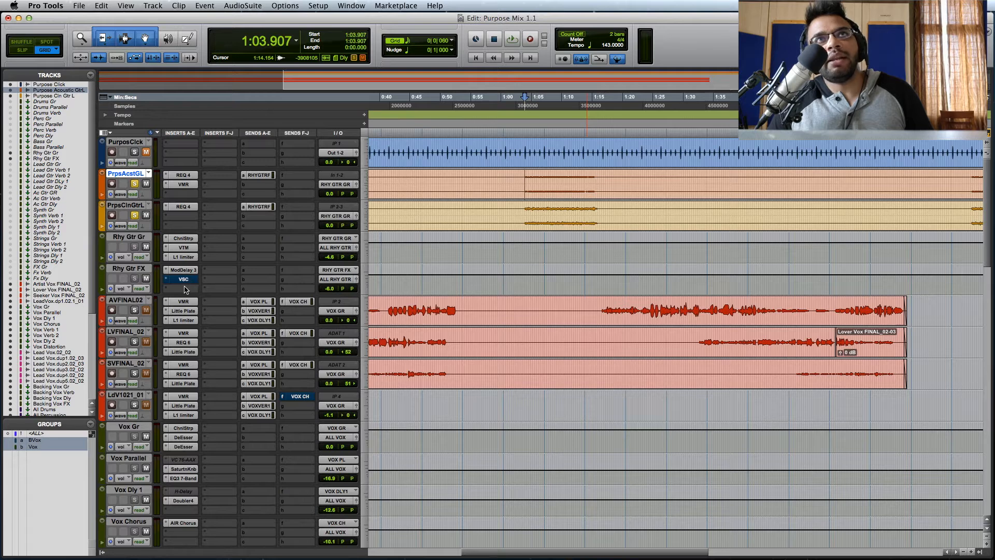
Compare the soloed guitars with the Rhy Gtr FX track muted and unmuted during playback, leaving it unmuted
key("space")
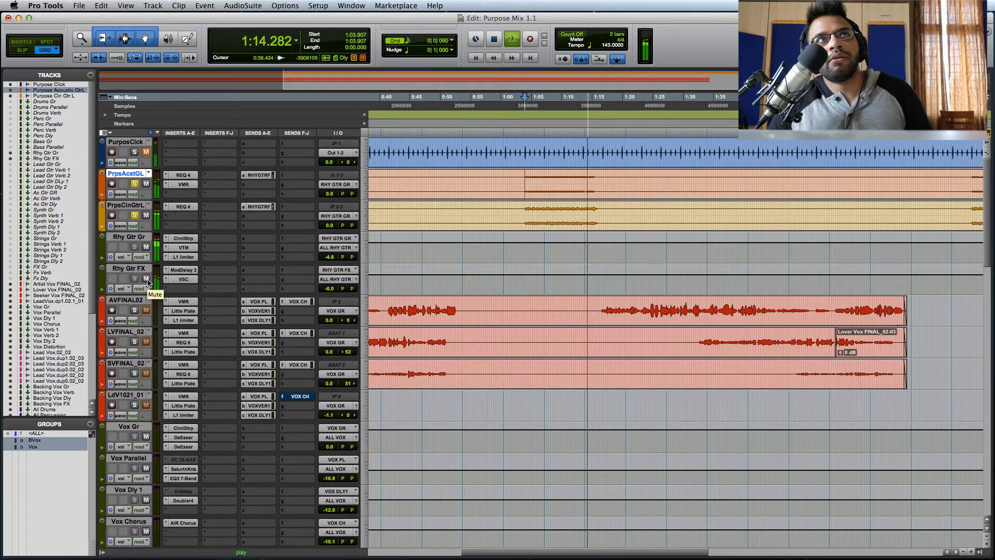
key("space")
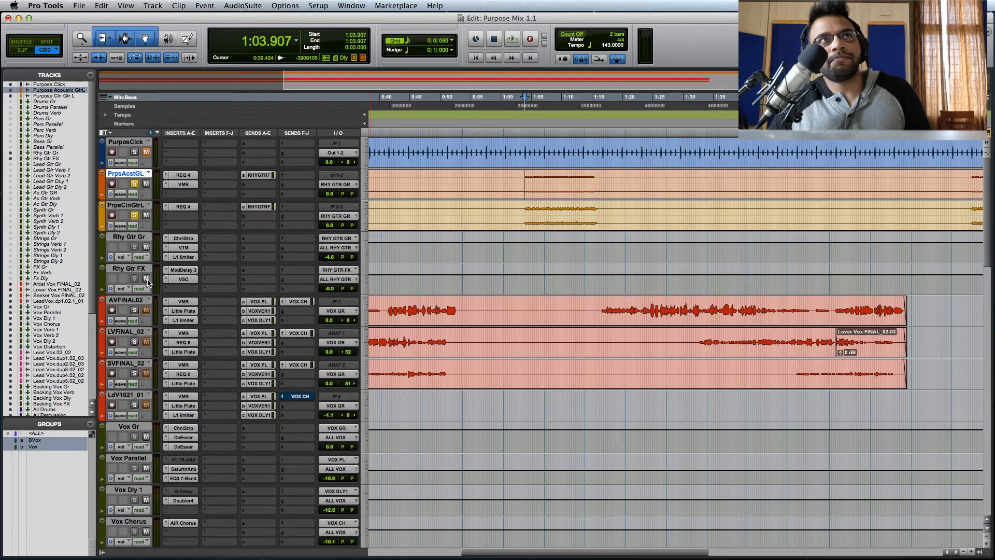
left_click(147, 279)
key("space")
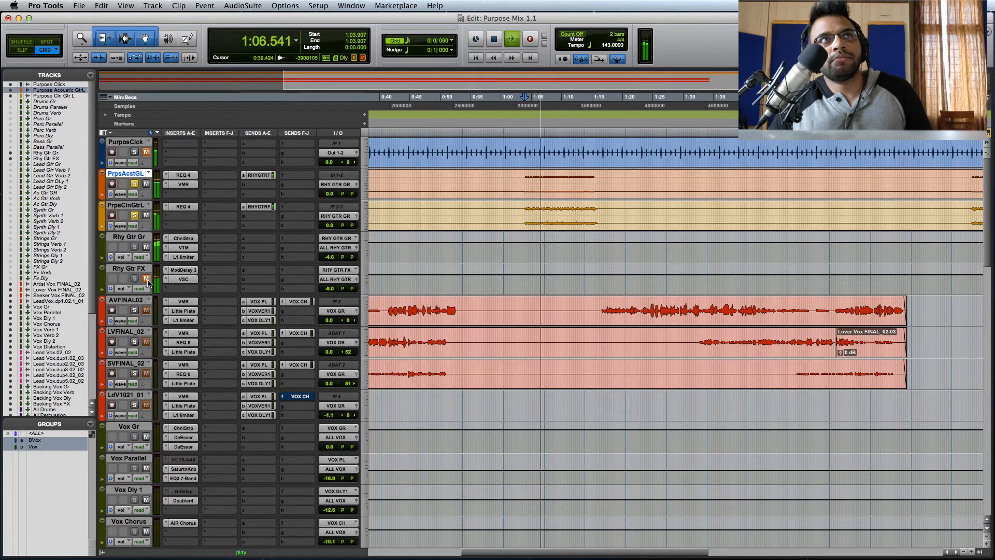
left_click(147, 279)
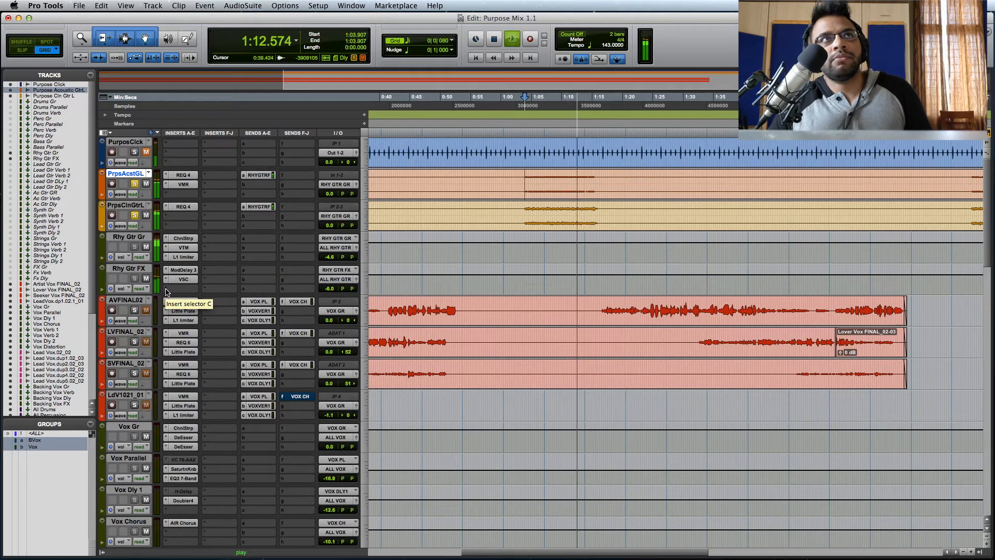
key("space")
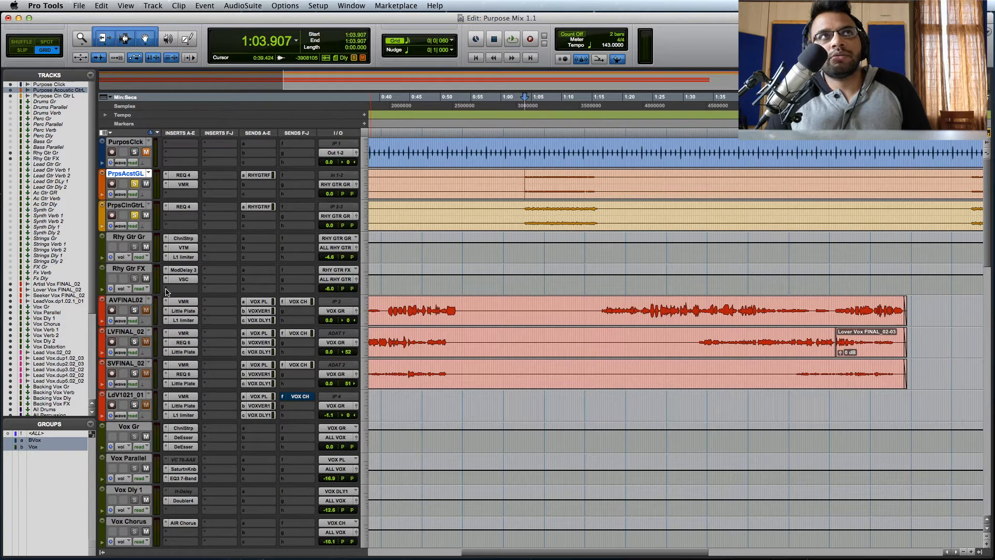
Unsolo the clean guitar and acoustic guitar tracks
left_click(134, 215)
left_click(134, 183)
Place the edit cursor at 0:11.276 in the Artist Vox FINAL_02 clip, just before its loud vocal entry
scroll(194, 258, "down", 3)
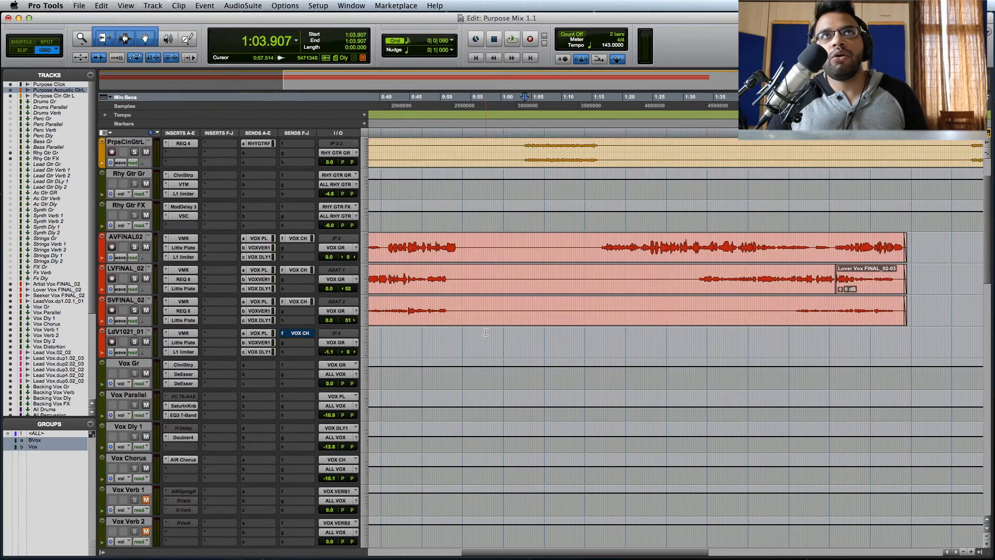
key("super+bracketleft")
left_click(390, 215)
key("super+bracketright")
left_click(466, 211)
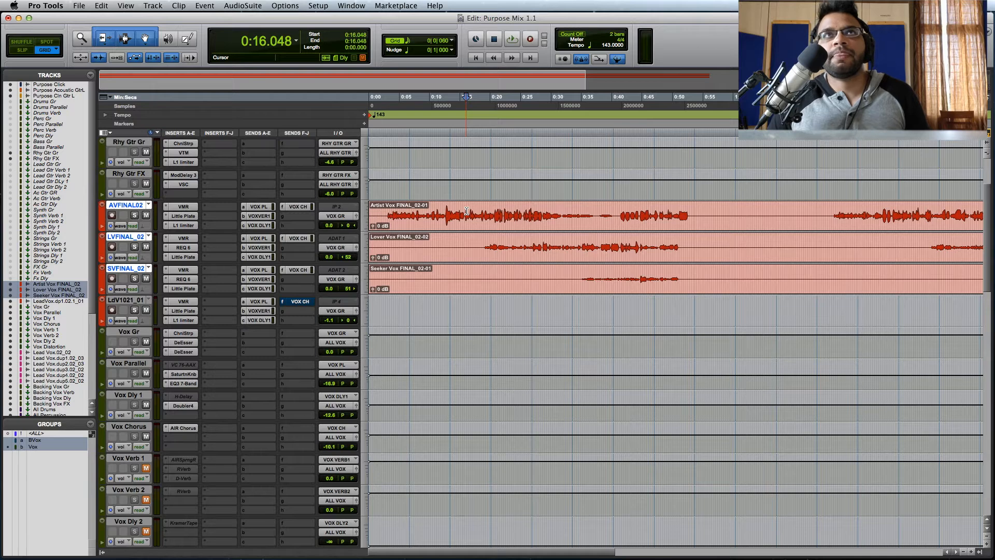
left_click(441, 212)
left_click(448, 212)
left_click(446, 212)
key("super+bracketleft")
left_click(404, 212)
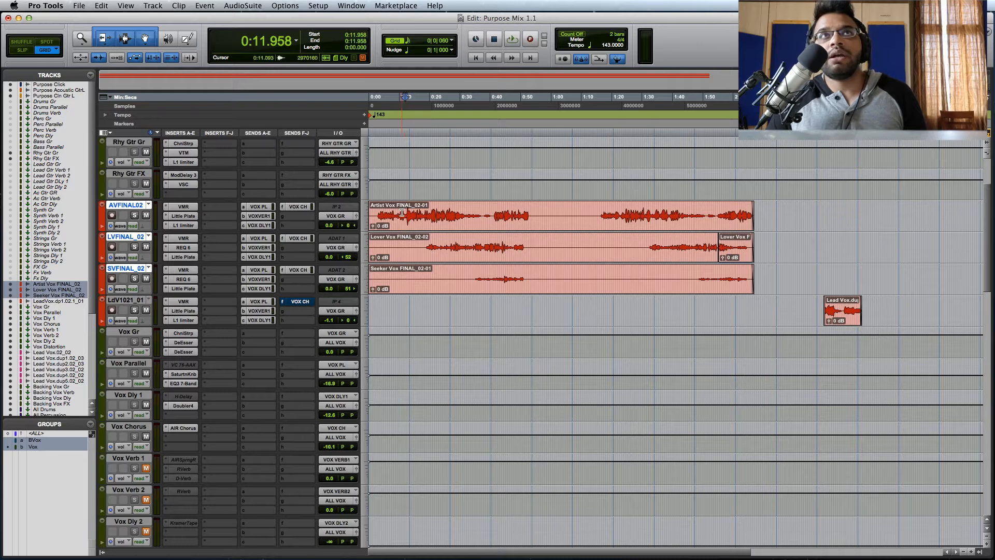
left_click(403, 211)
key("super+bracketright")
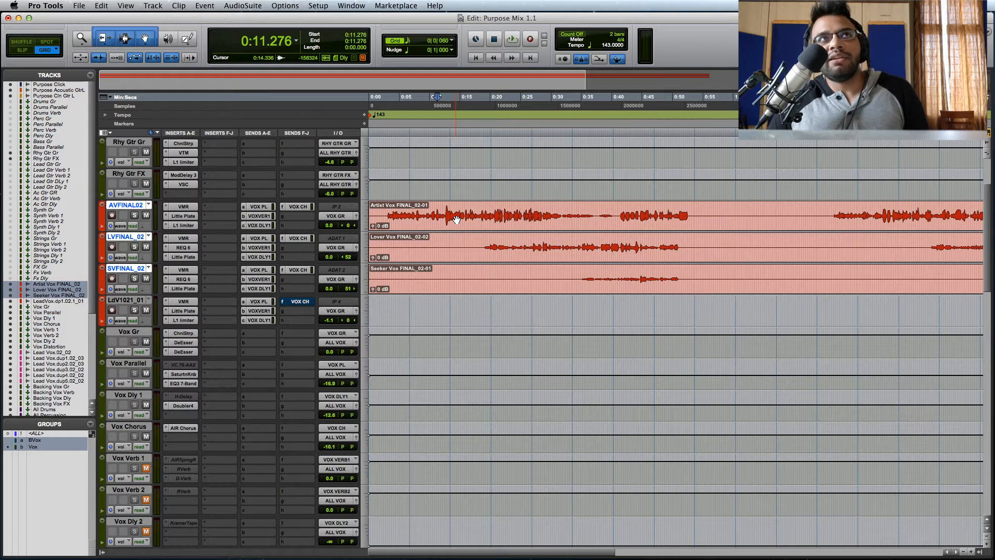
Examine the FG-S, FG-Stress and FG-116 modules in the Artist Vox track's Virtual Mix Rack and close the plug-in
left_click(192, 207)
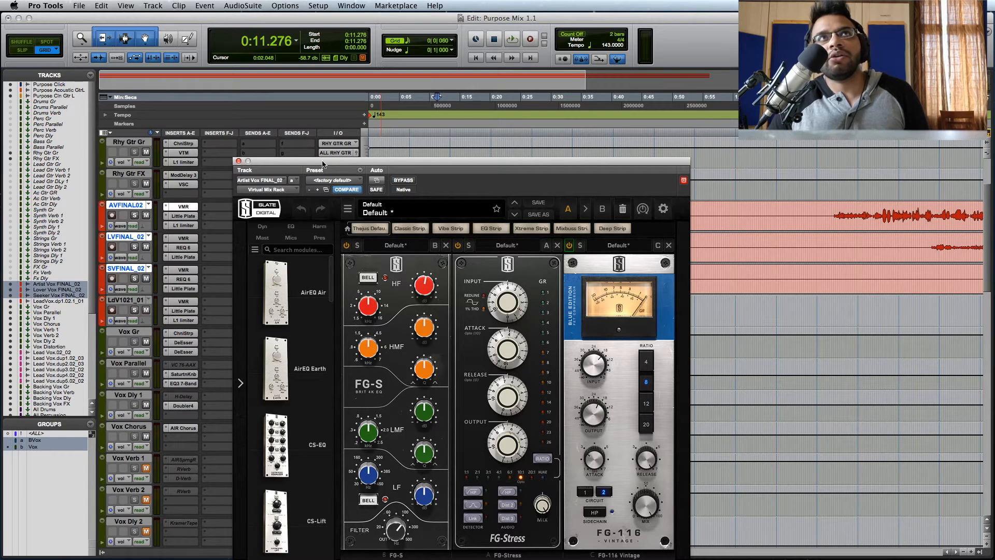
left_click_drag(315, 164, 400, 149)
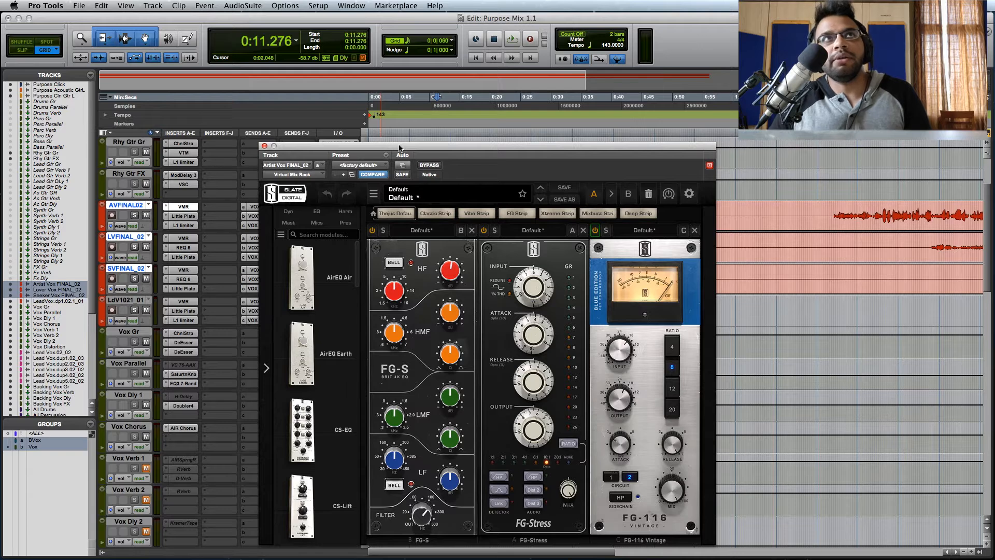
left_click(265, 146)
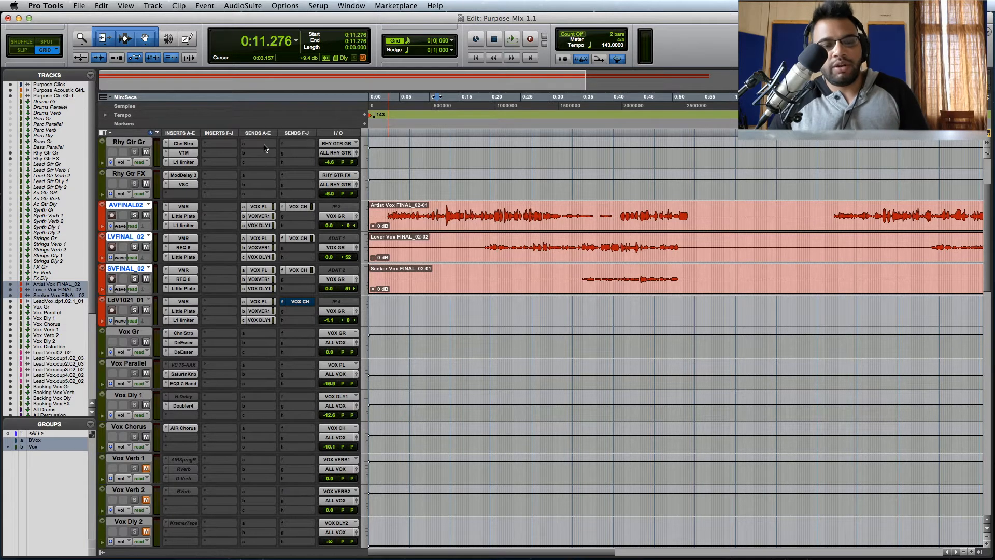
Solo the Artist, Lover and Seeker Vox tracks and play them together from 0:18.723
key("super+bracketleft")
left_click(420, 222)
left_click(134, 216)
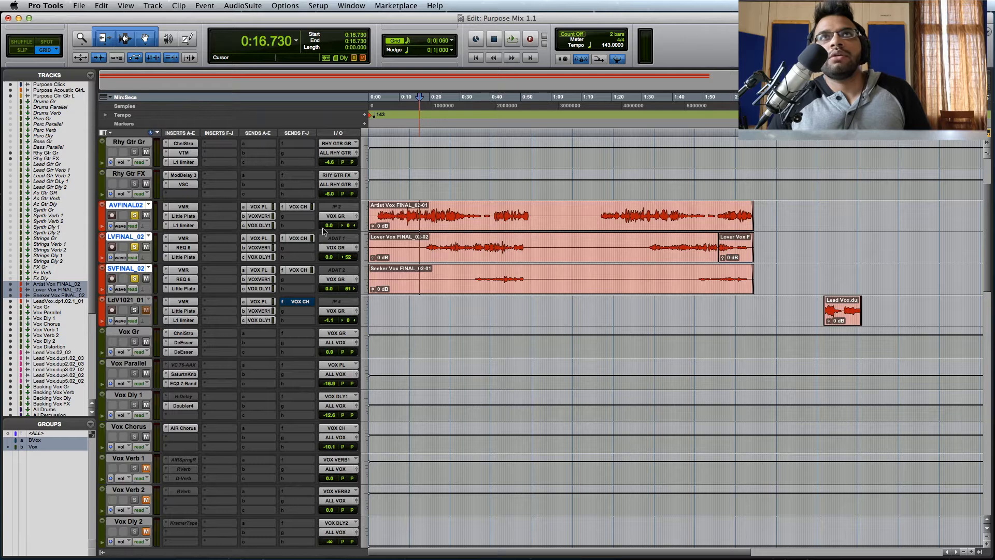
key("super+bracketright")
left_click(602, 217)
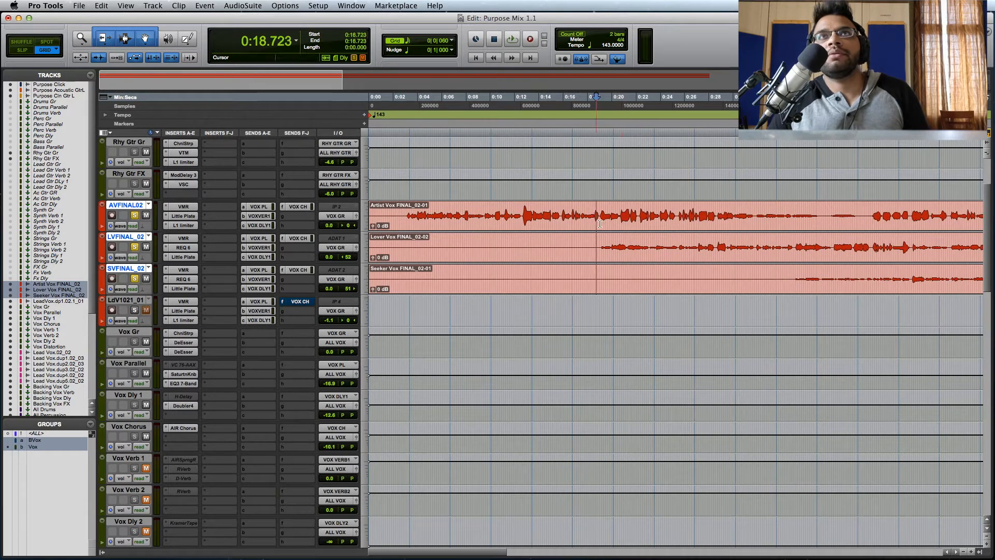
key("space")
key("super+bracketleft")
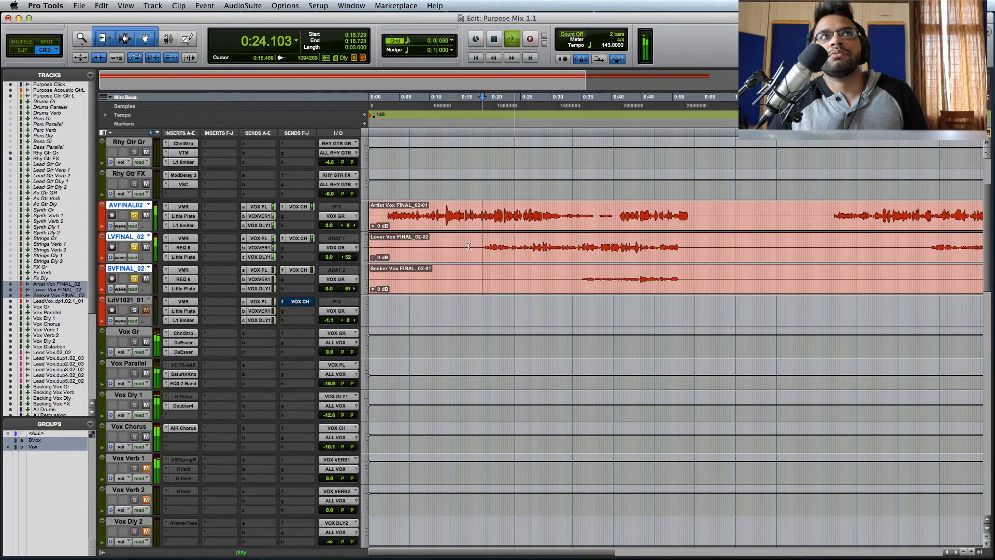
Stop playback and unsolo the Lover and Seeker Vox tracks, keeping only the Artist Vox track soloed
key("space")
left_click(135, 247)
left_click(138, 280)
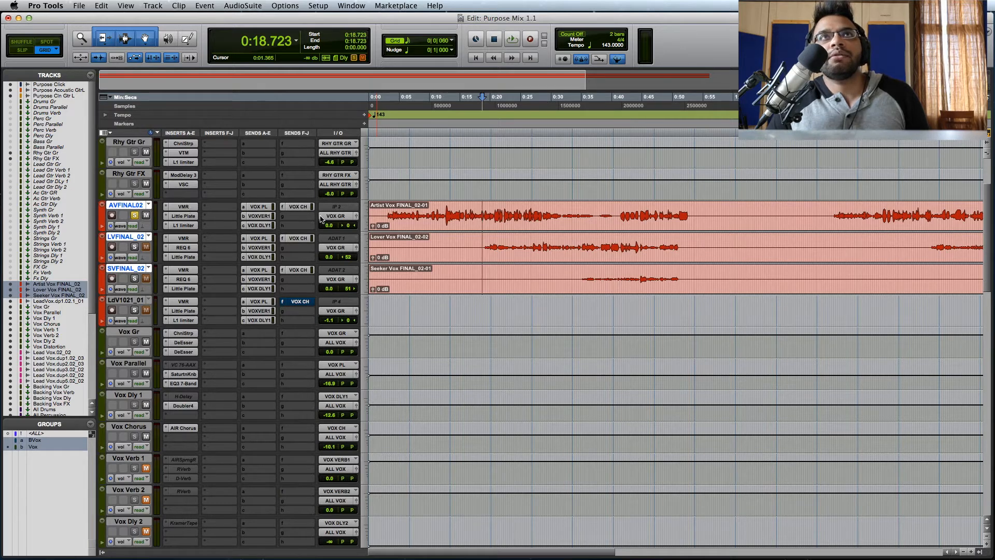
Play the soloed Artist Vox from 0:18.723 with its Virtual Mix Rack open and examine the FG-S high-frequency and filter controls
key("space")
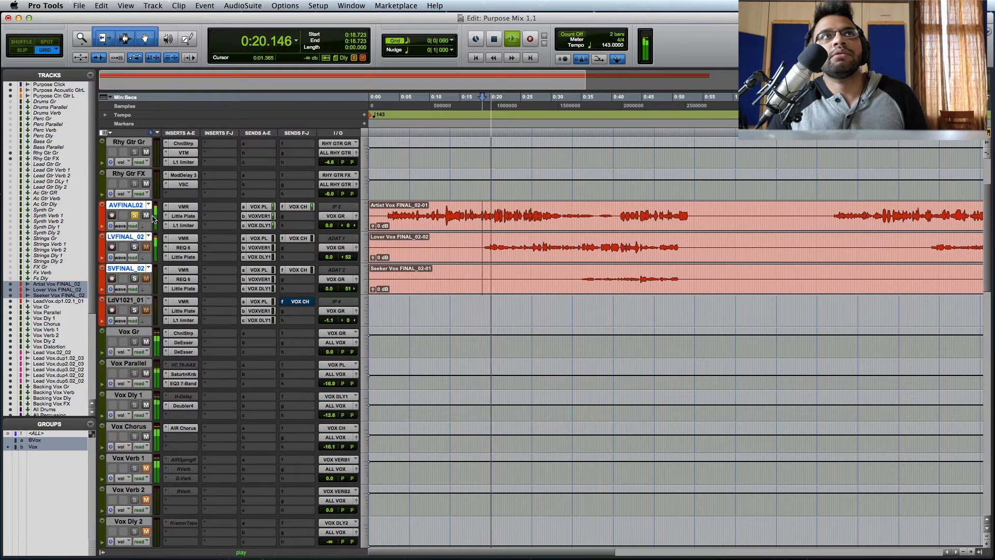
left_click(184, 207)
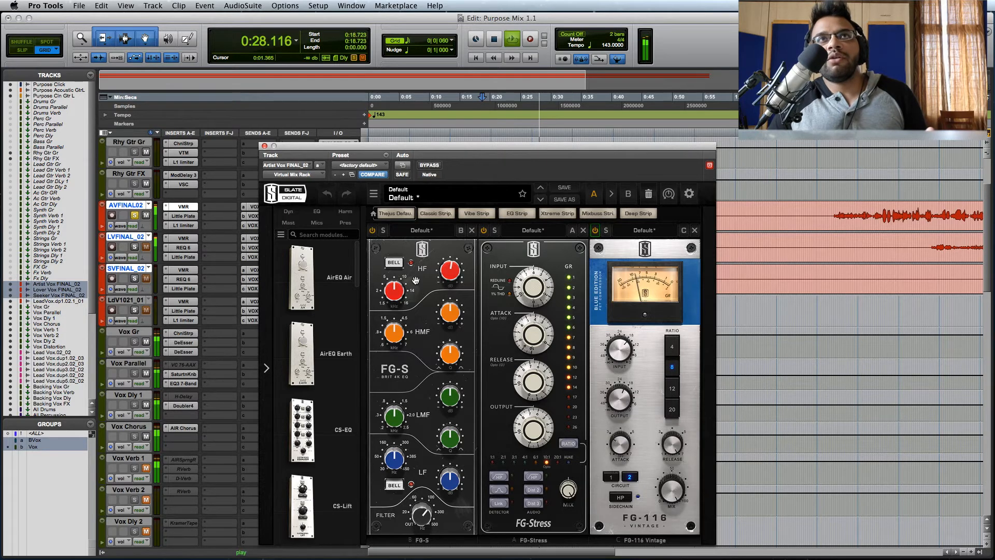
key("space")
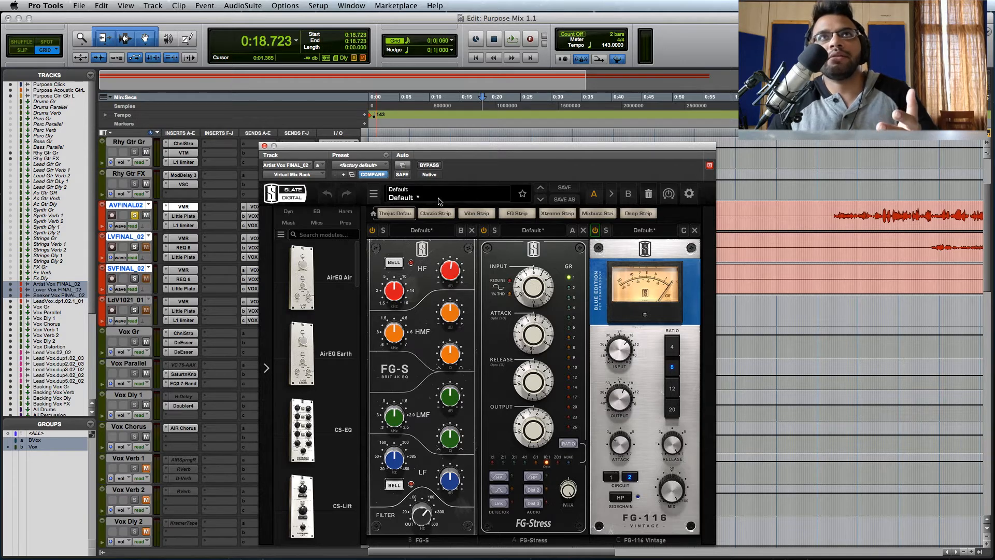
left_click(395, 291)
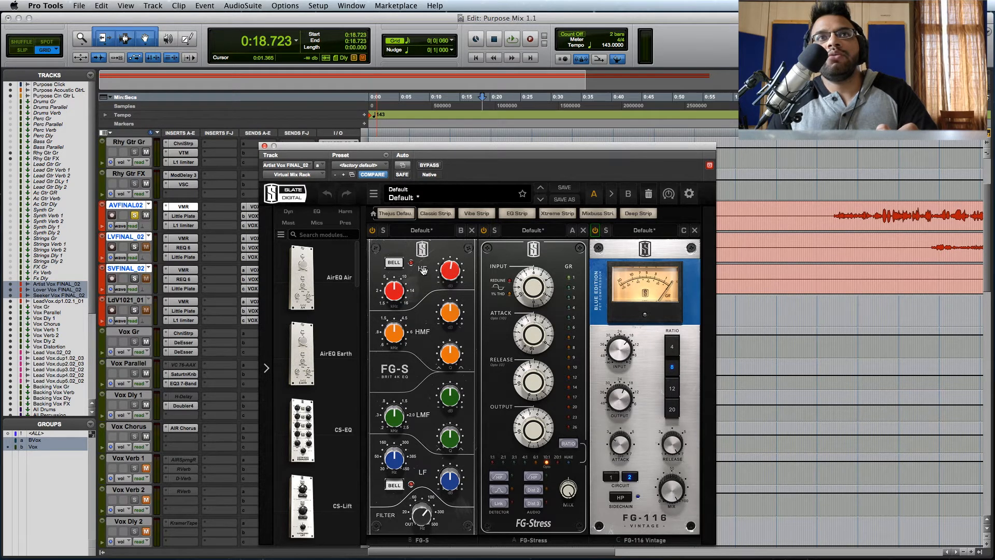
left_click(421, 521)
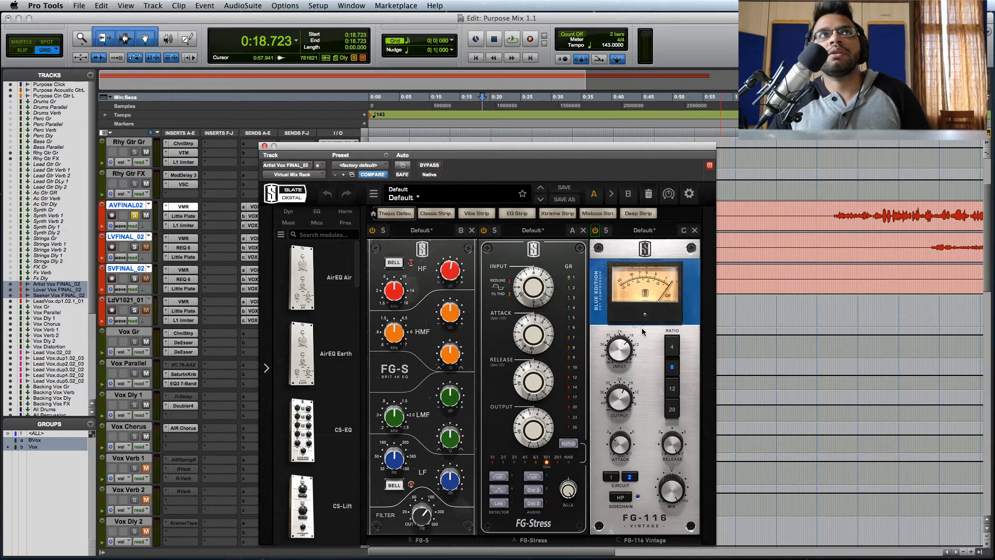
key("super+w")
Examine the Little Plate reverb and L1 limiter settings on the Artist Vox track, closing each plug-in
left_click(191, 218)
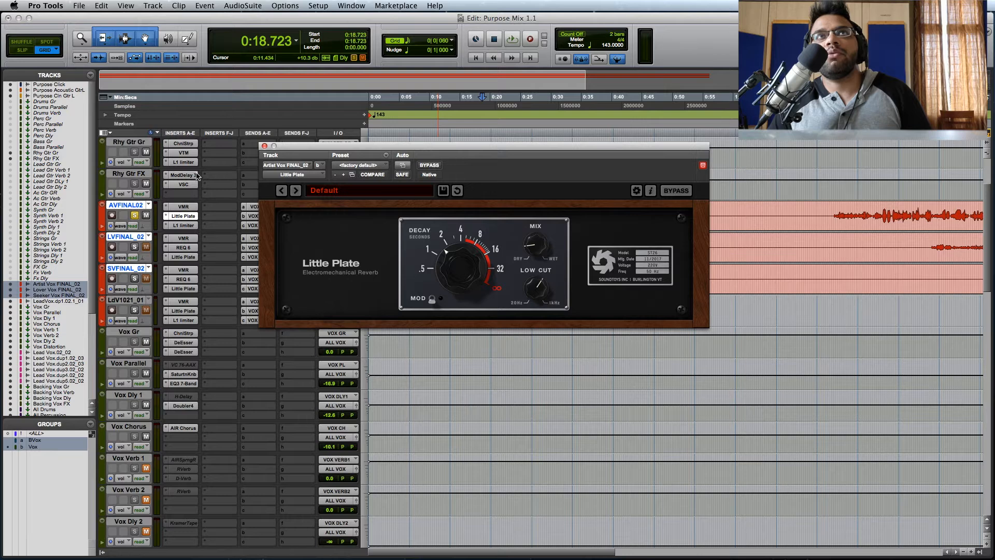
left_click_drag(485, 149, 477, 251)
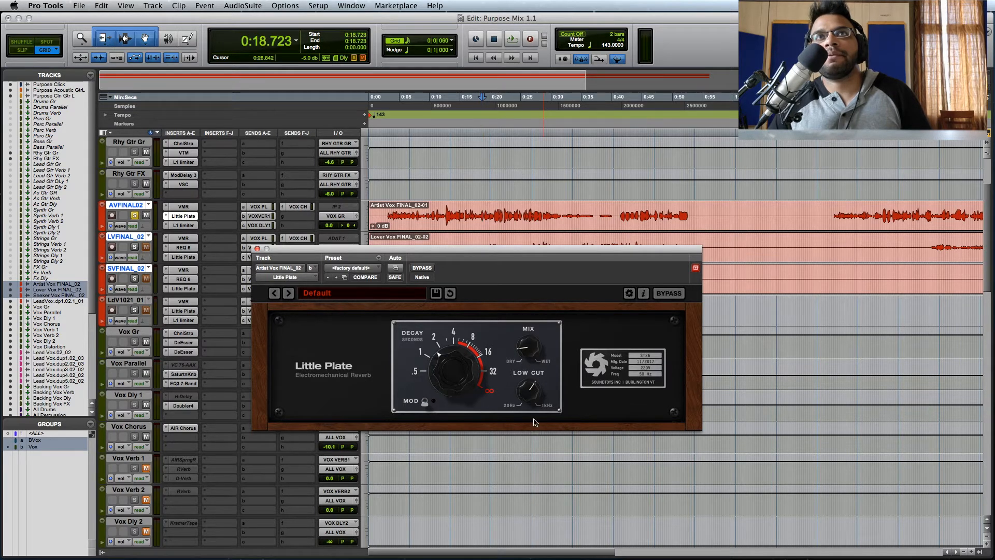
left_click(257, 248)
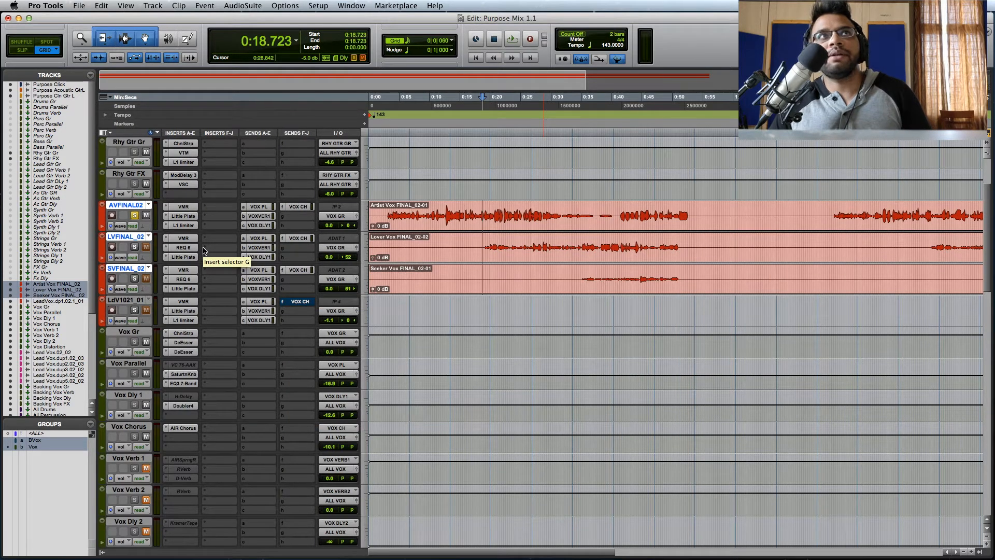
left_click(184, 224)
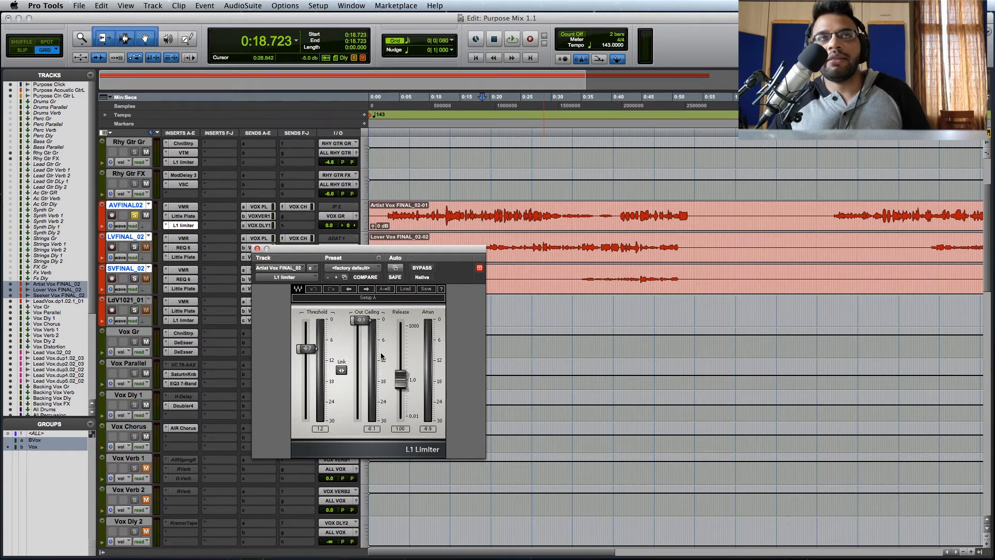
left_click(257, 249)
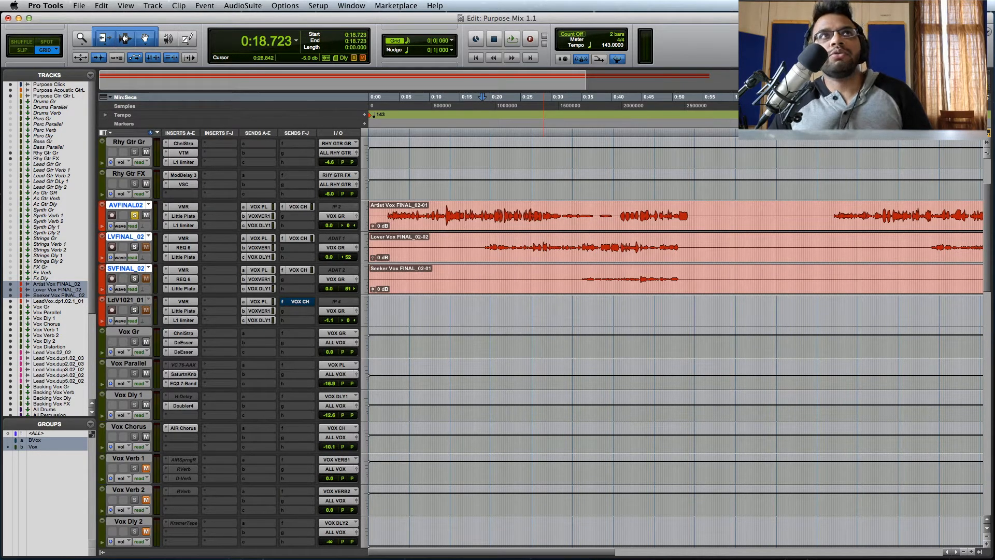
Examine the REQ 6 equalizer's band settings on the Lover Vox track
left_click(184, 250)
left_click_drag(408, 251, 482, 252)
left_click_drag(416, 380, 428, 387)
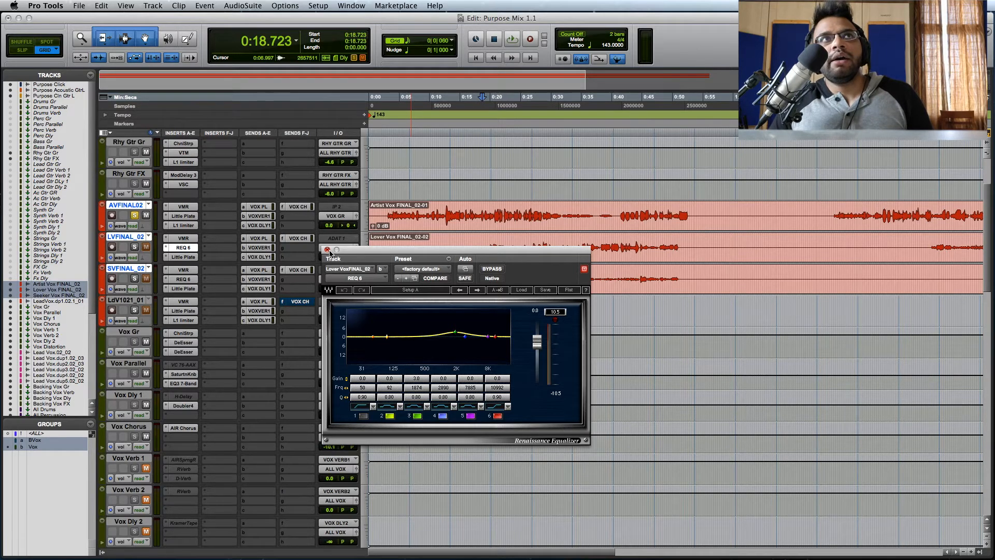
Bypass REQ 6 on the Lover and Seeker Vox tracks and solo both tracks again
left_click(192, 249, "super")
left_click(191, 280, "super")
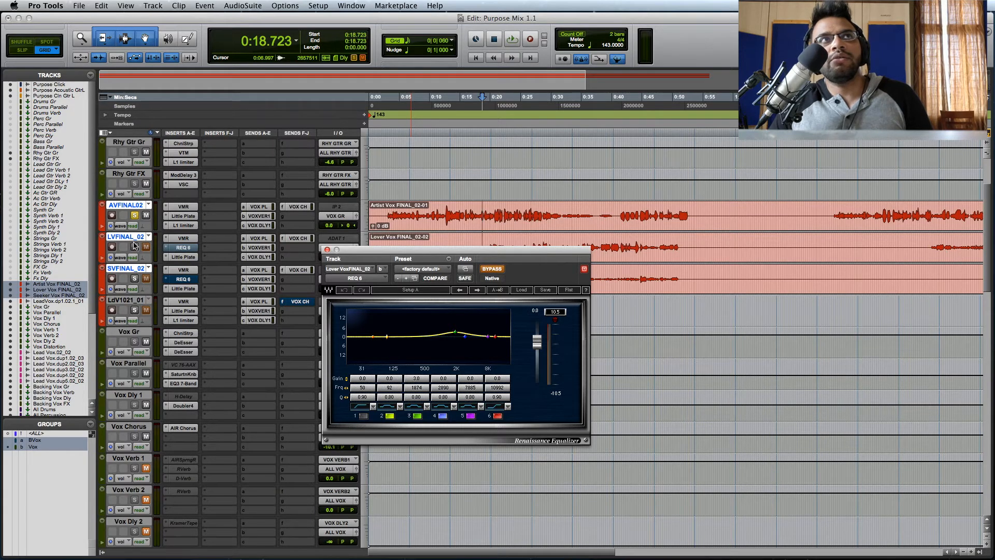
left_click(137, 280)
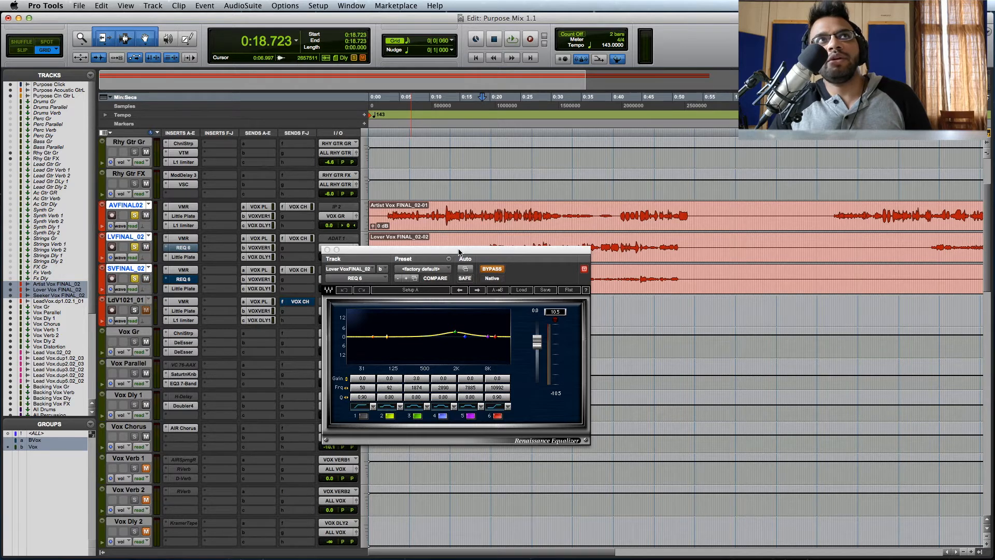
Play the soloed vocals from 0:18.723 and 0:35.244, compare REQ 6 bypassed and active, and leave it active with its window closed
left_click_drag(458, 253, 569, 284)
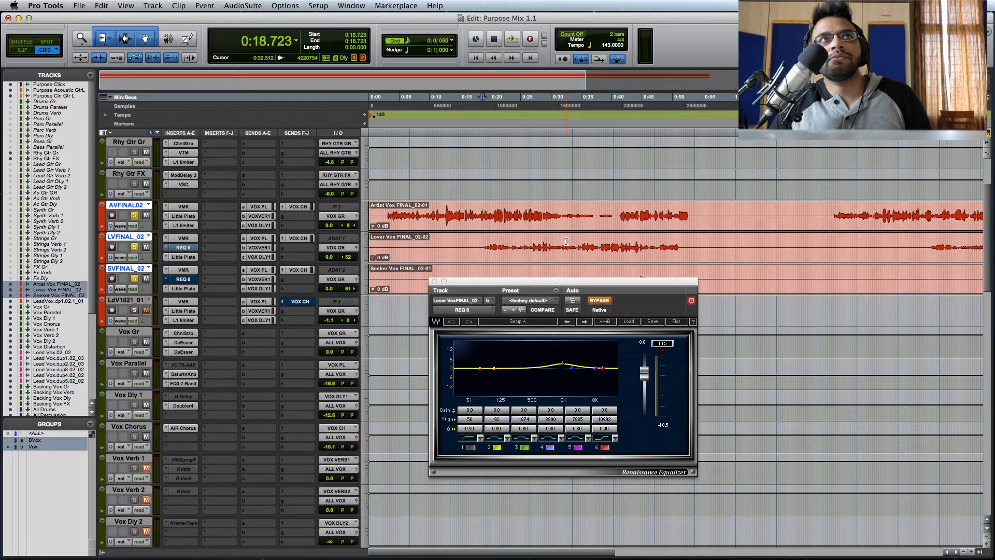
key("space")
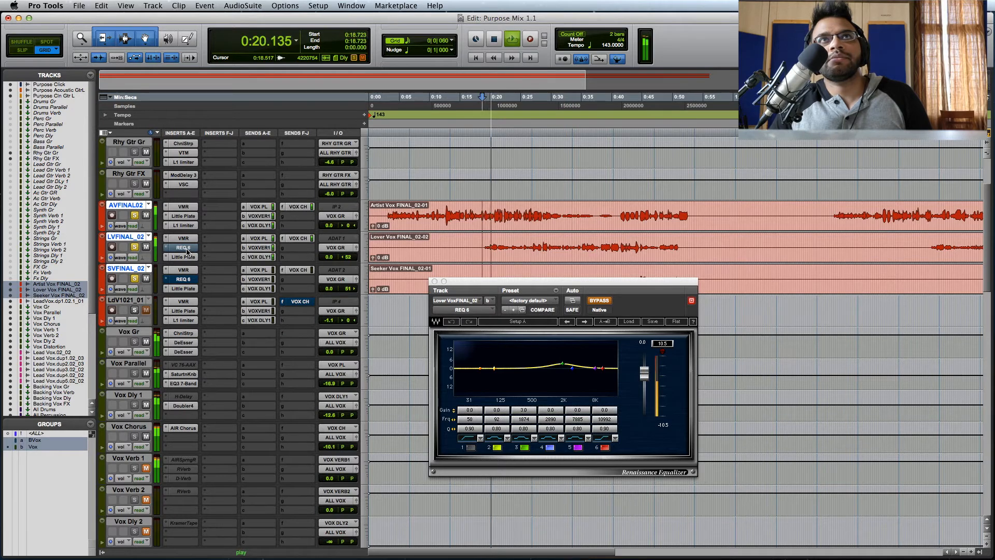
left_click_drag(531, 284, 599, 335)
key("space")
left_click(579, 274)
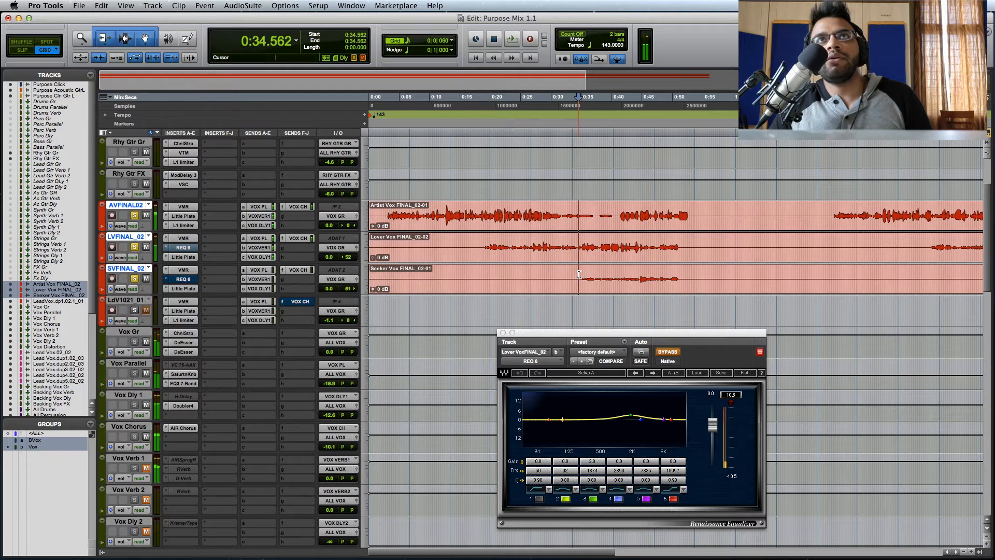
left_click(583, 277)
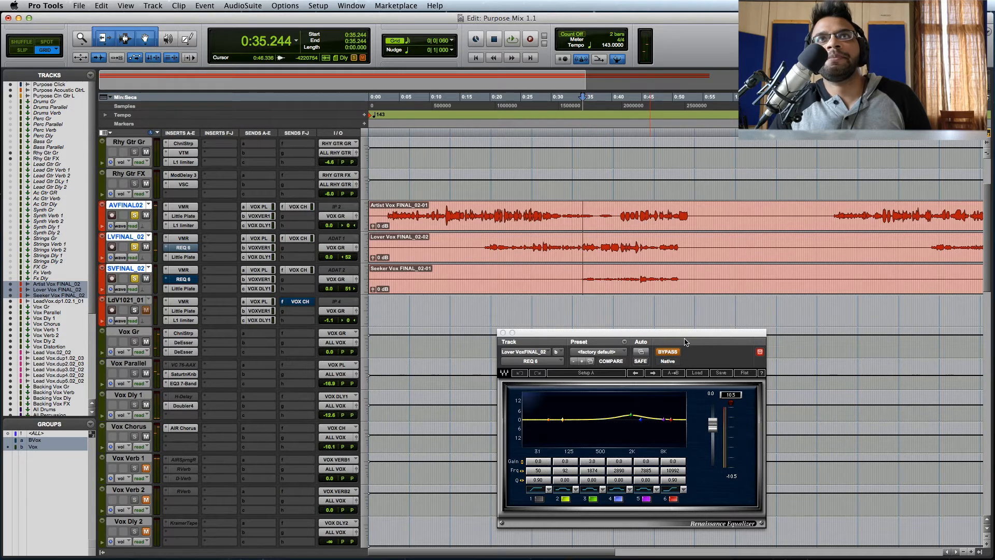
key("space")
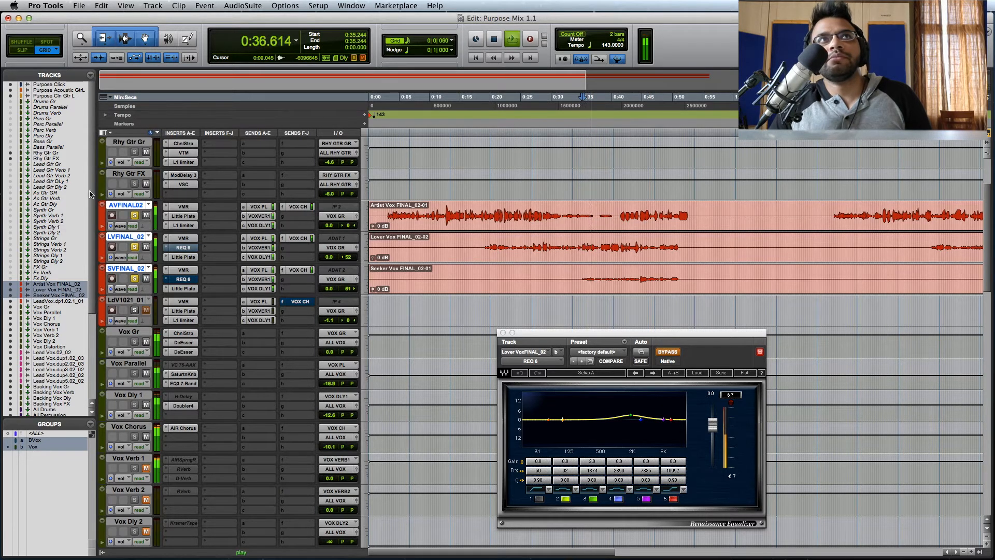
left_click(189, 251, "super")
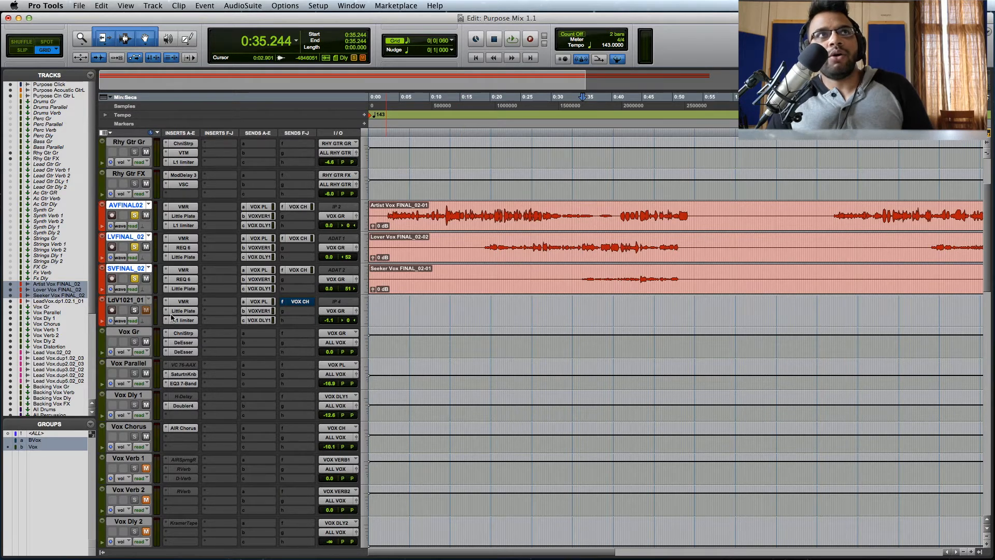
Examine the Channel Strip and the first DeEsser on the Vox Gr track, closing each plug-in
left_click(188, 333)
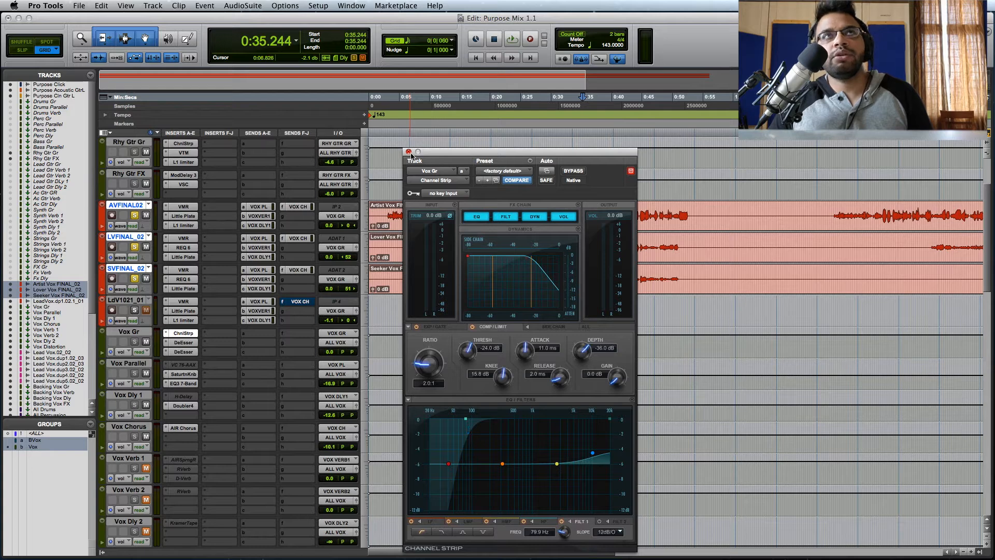
left_click(408, 152)
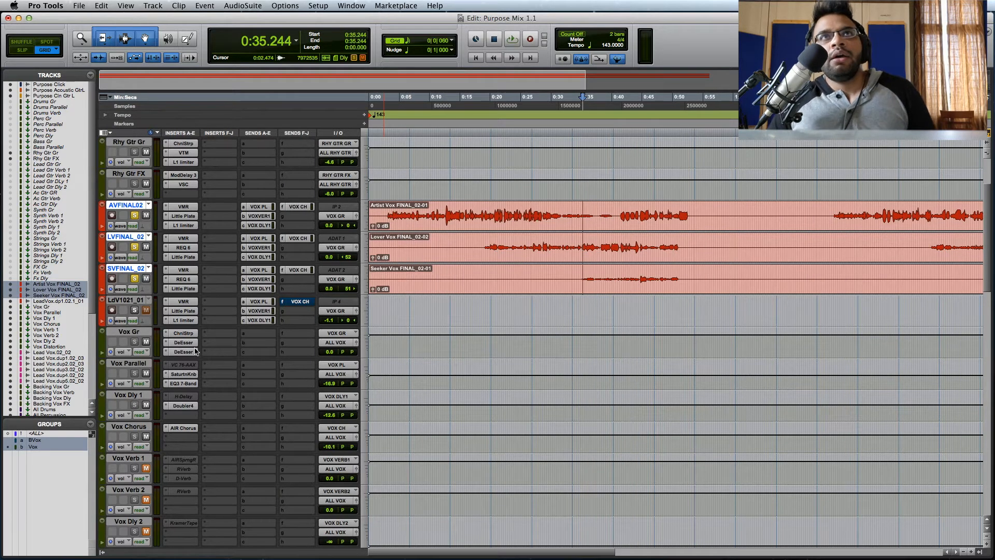
left_click(184, 342)
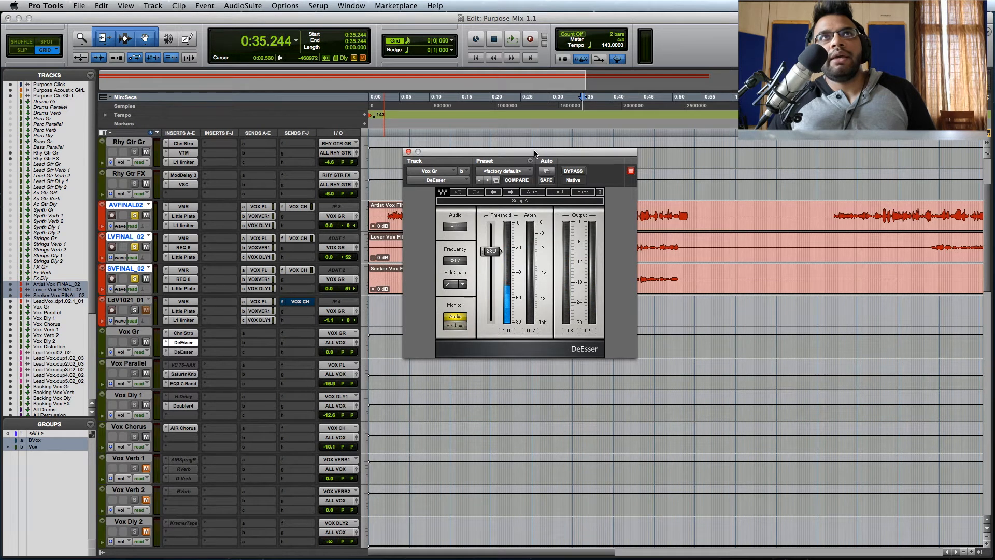
left_click_drag(439, 166, 415, 180)
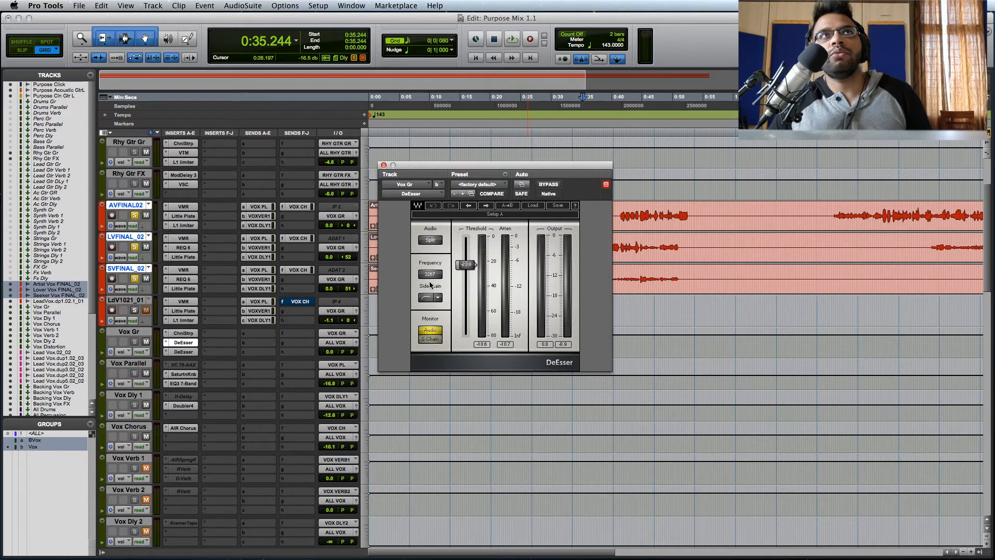
left_click(384, 166)
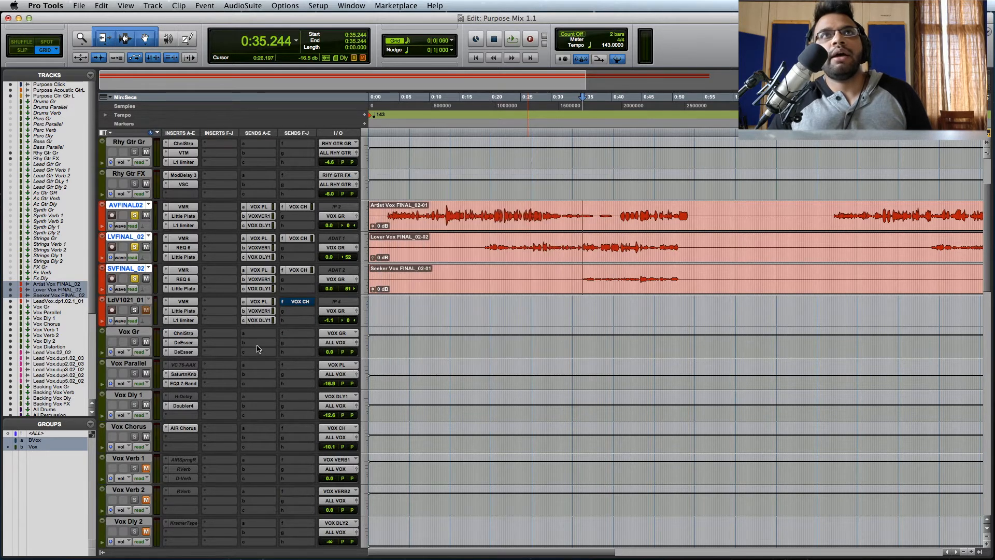
Play the soloed vocals from 0:35.244 while examining the second DeEsser on the Vox Gr track, and close the plug-in
left_click(195, 352)
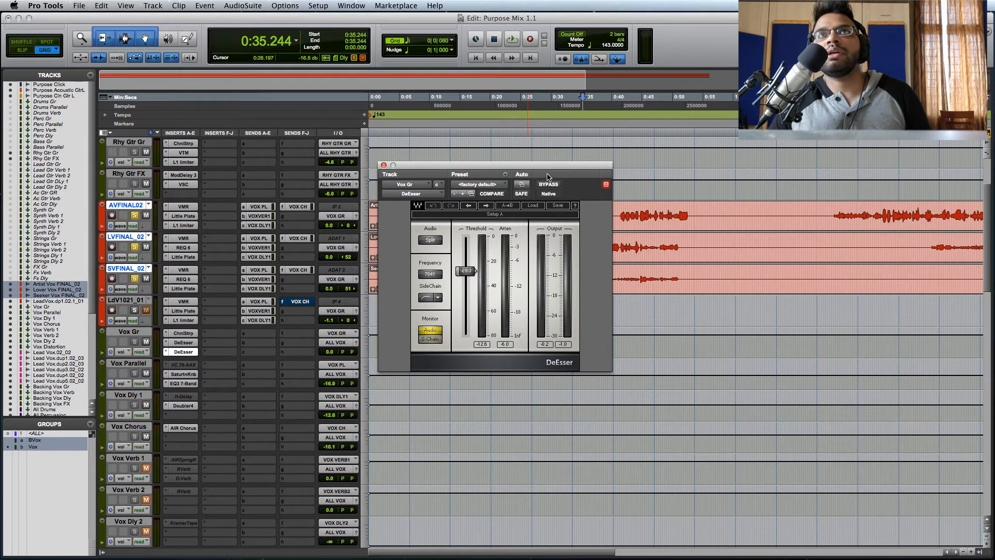
left_click_drag(538, 166, 431, 178)
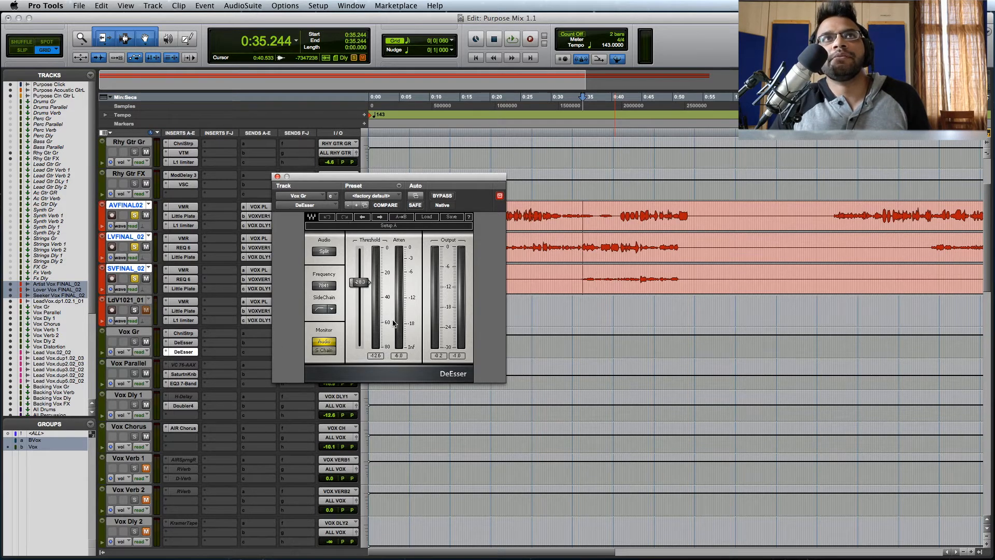
key("space")
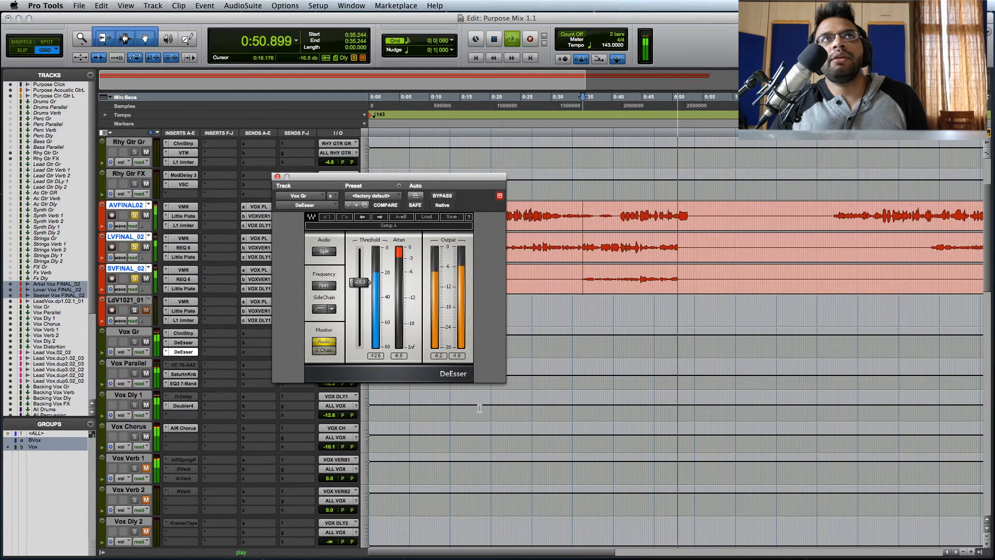
key("space")
left_click(285, 177)
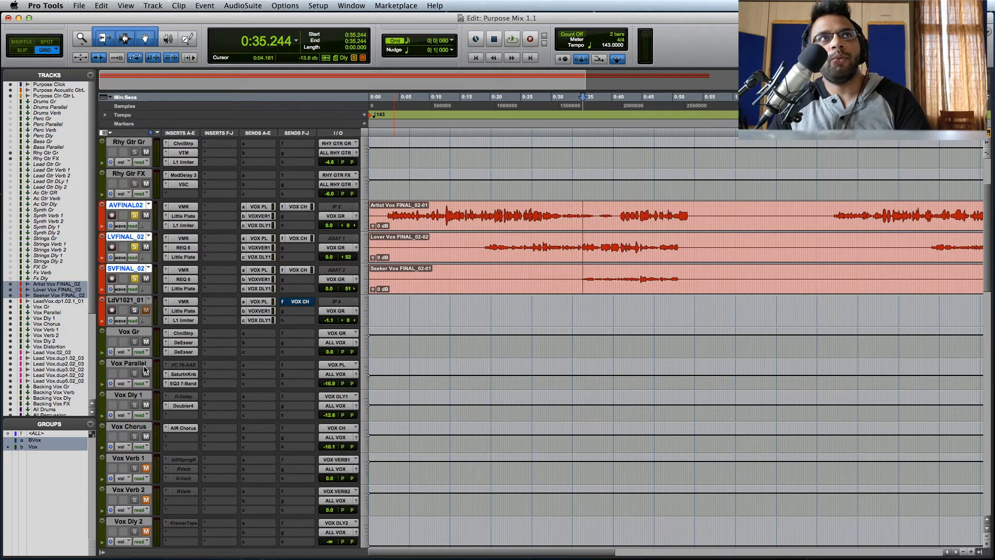
Examine the Saturation Knob and the EQ3 7-Band filter settings on the Vox Parallel track
left_click(184, 375)
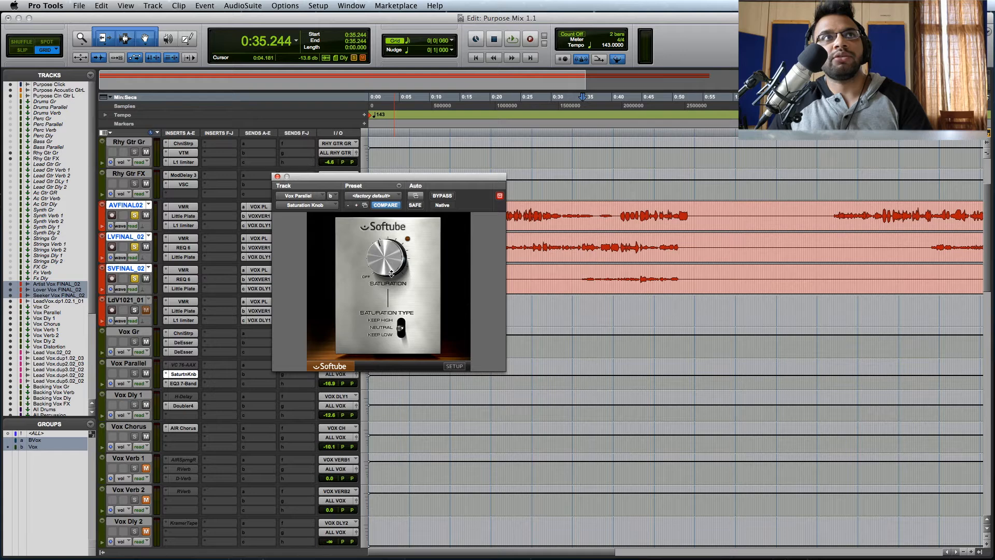
left_click(277, 176)
left_click(191, 383)
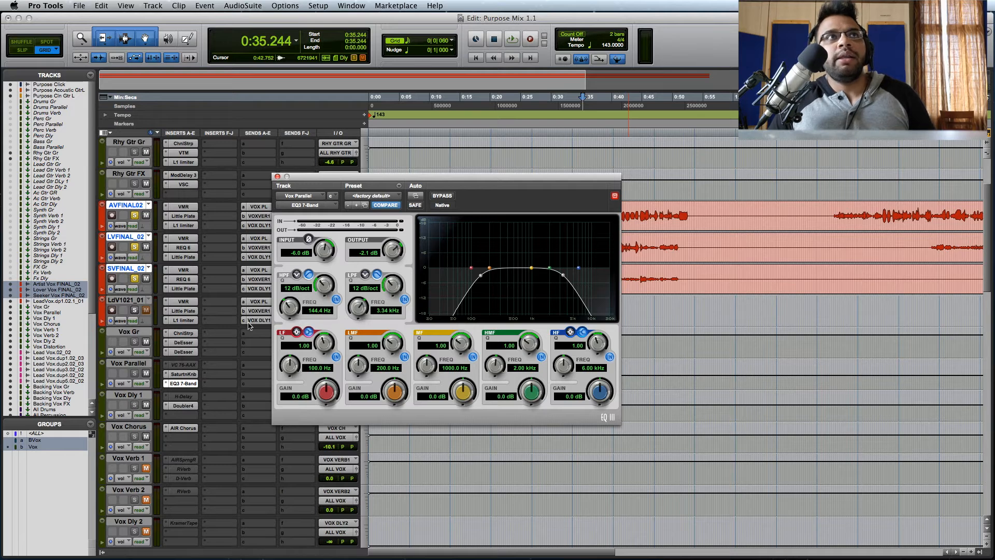
left_click(135, 310)
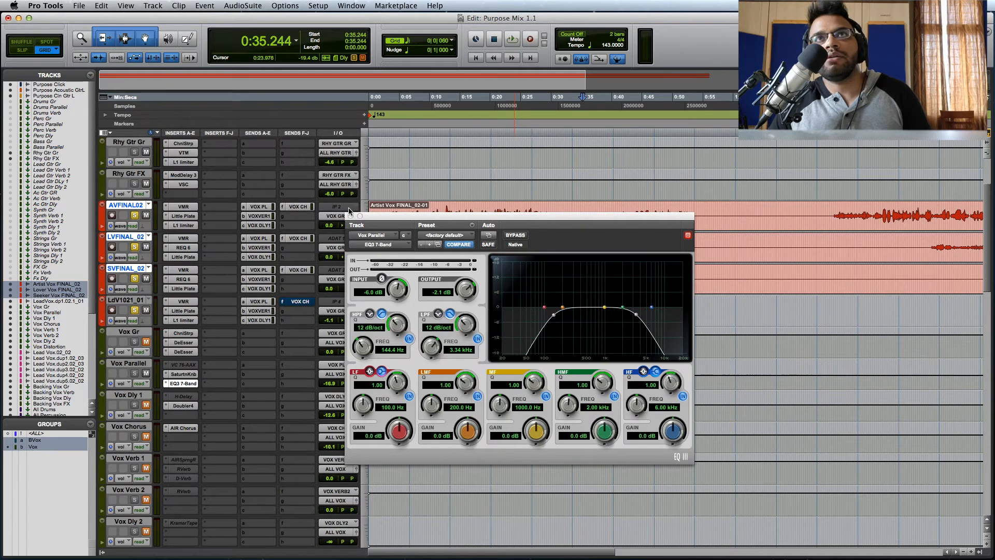
Play the soloed vocals from 0:35.244 with EQ3 7-Band active on the Vox Parallel track
left_click_drag(521, 218, 712, 288)
key("space")
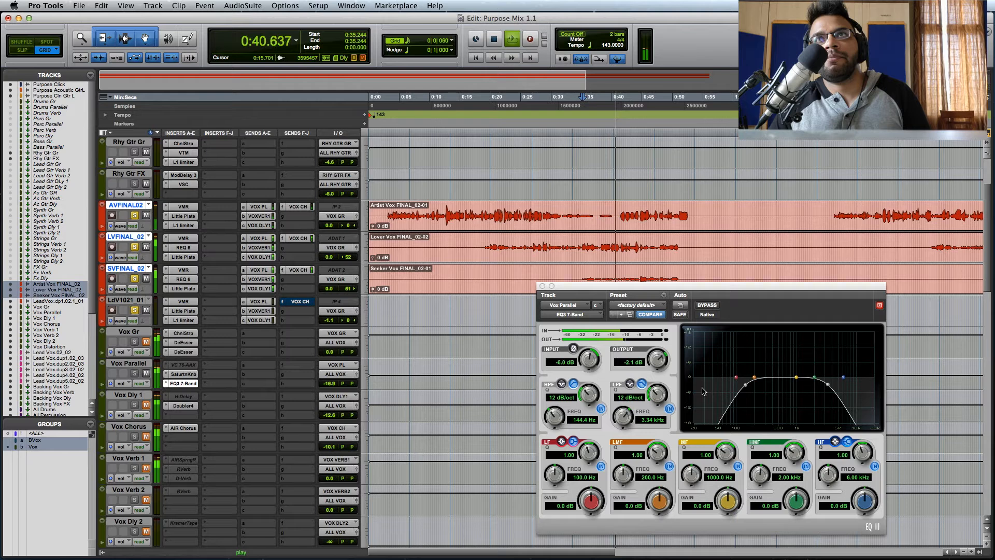
key("space")
left_click_drag(702, 288, 615, 298)
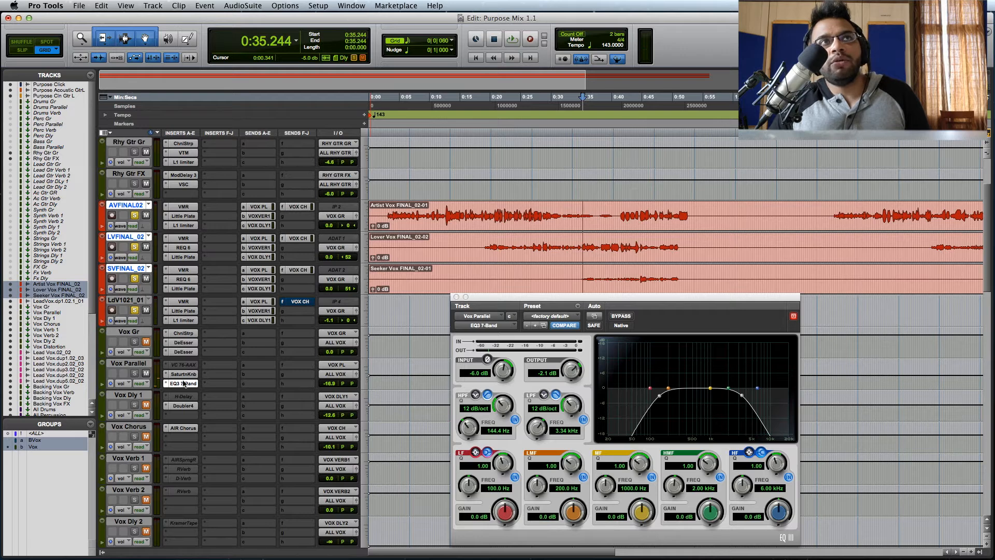
Play the vocals with Vox Parallel's EQ3 7-Band bypassed for comparison, then reactivate it and close its window
left_click(182, 383, "super")
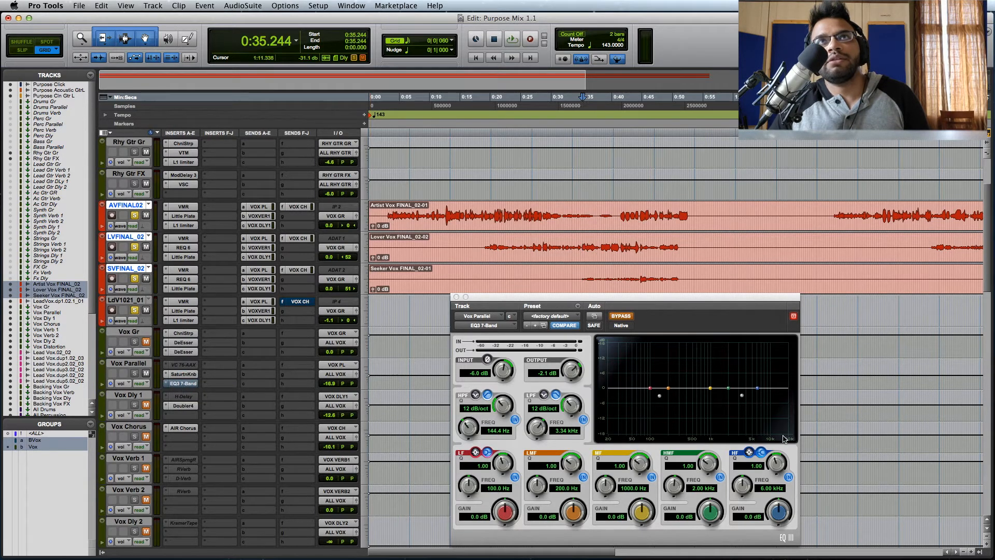
left_click_drag(766, 297, 755, 295)
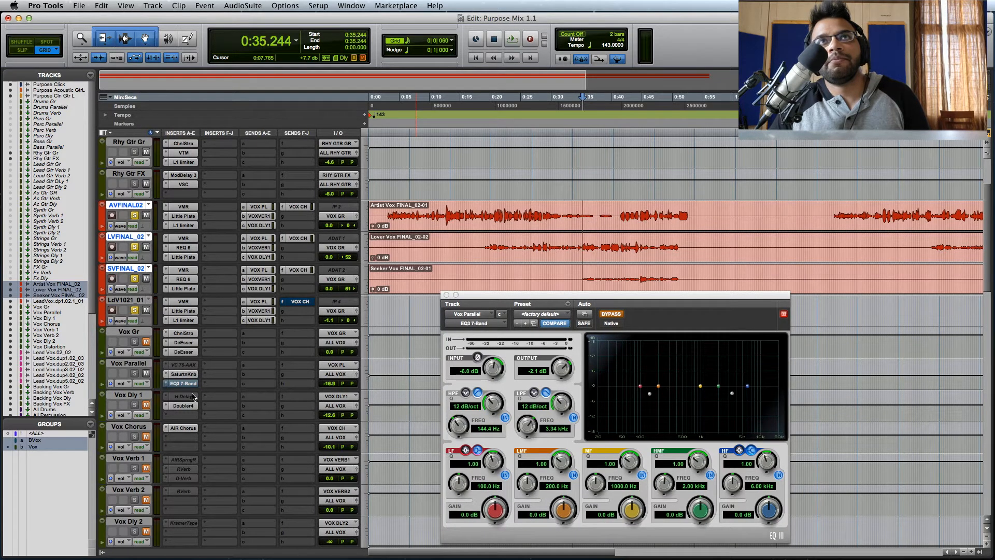
key("space")
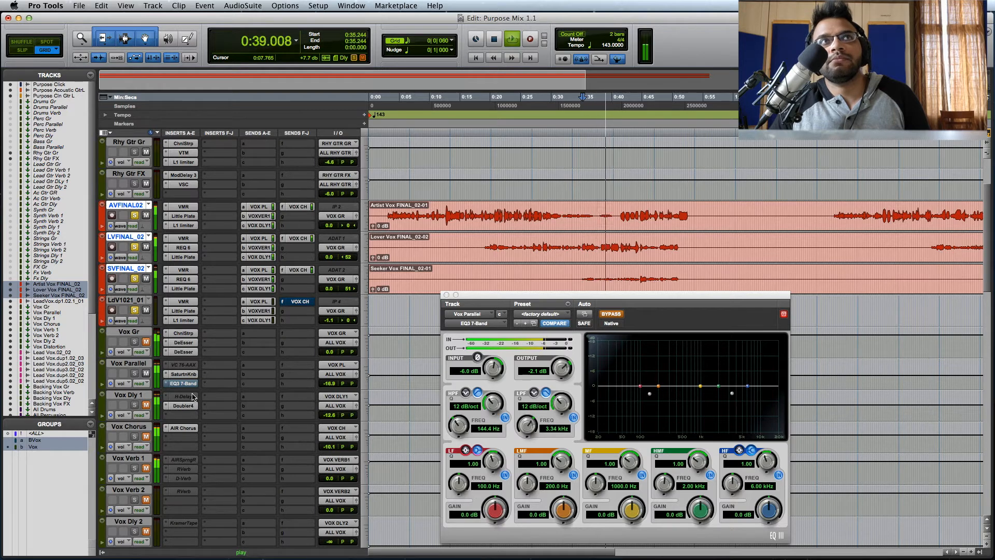
key("space")
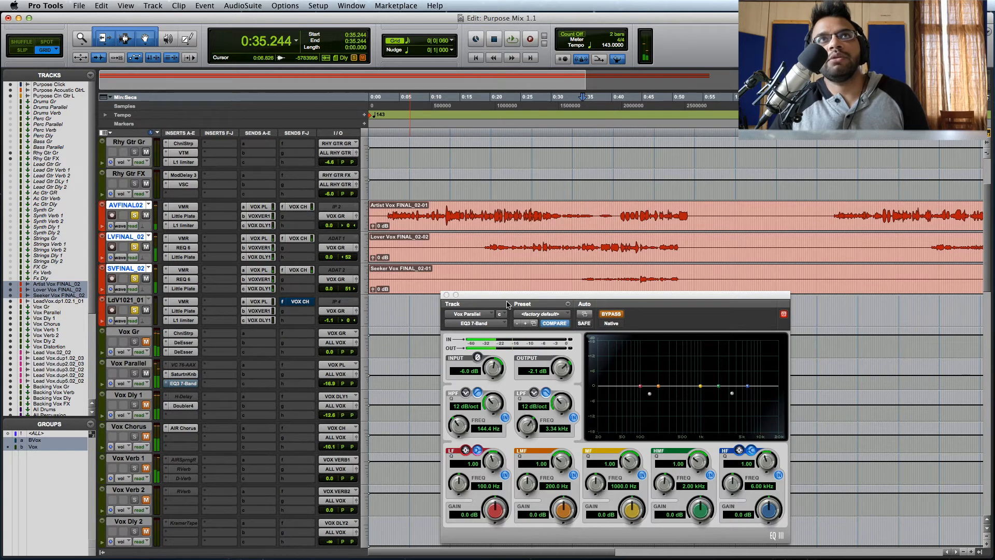
left_click(611, 314)
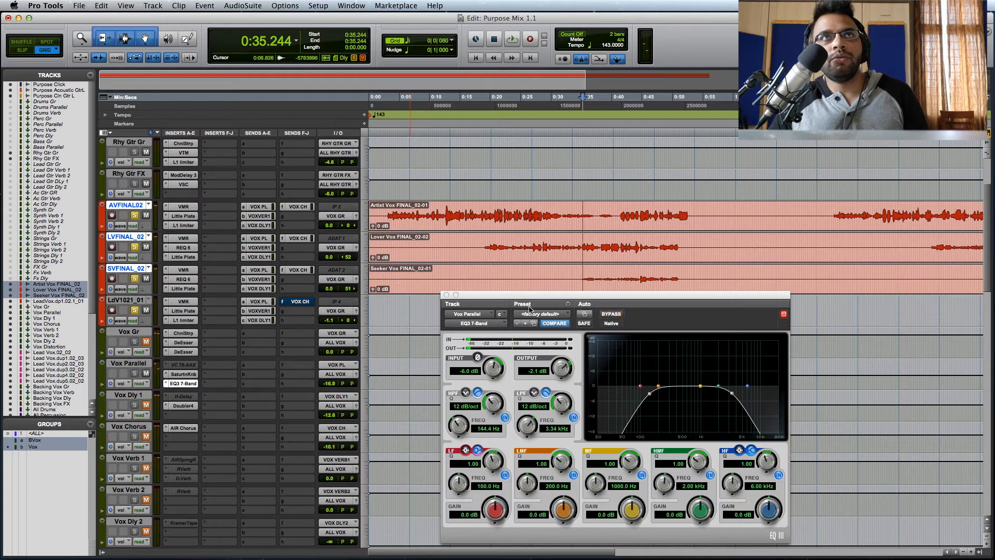
left_click(446, 294)
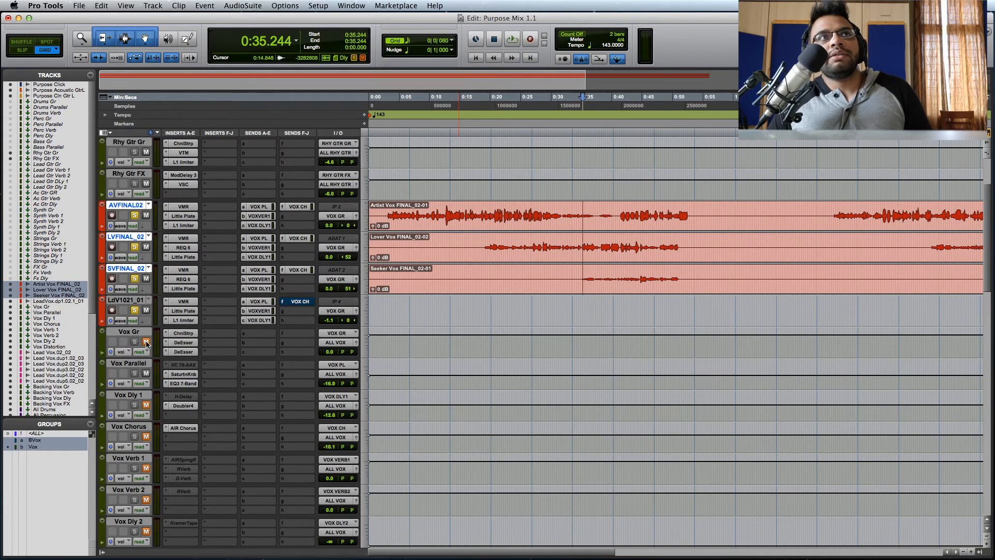
Unmute the Vox Gr, Vox Dly 1 and Vox Chorus tracks and mute Vox Parallel
left_click(147, 406)
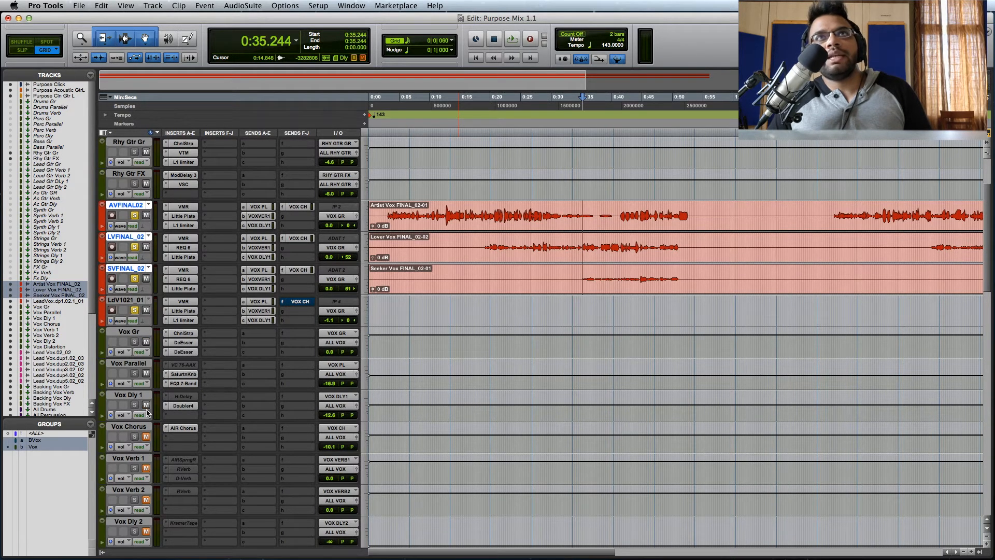
left_click(147, 437)
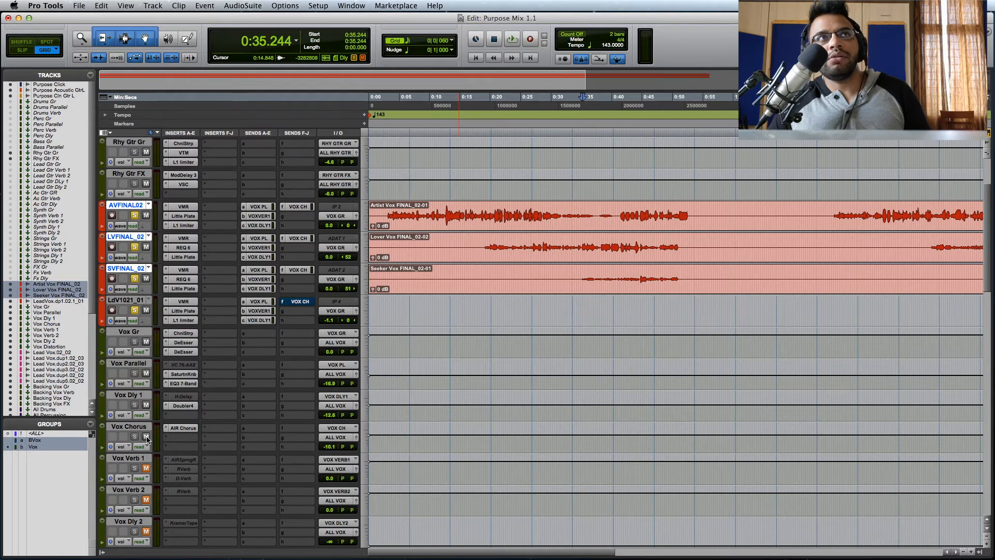
left_click(147, 373)
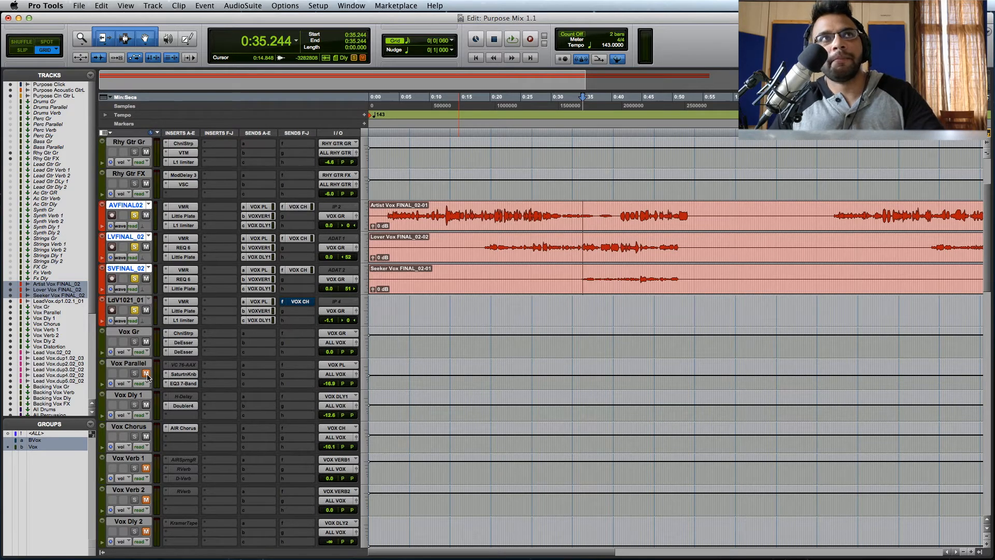
Play the vocals from 0:35.244, comparing the mix with Vox Parallel muted and unmuted, and leave it unmuted
key("space")
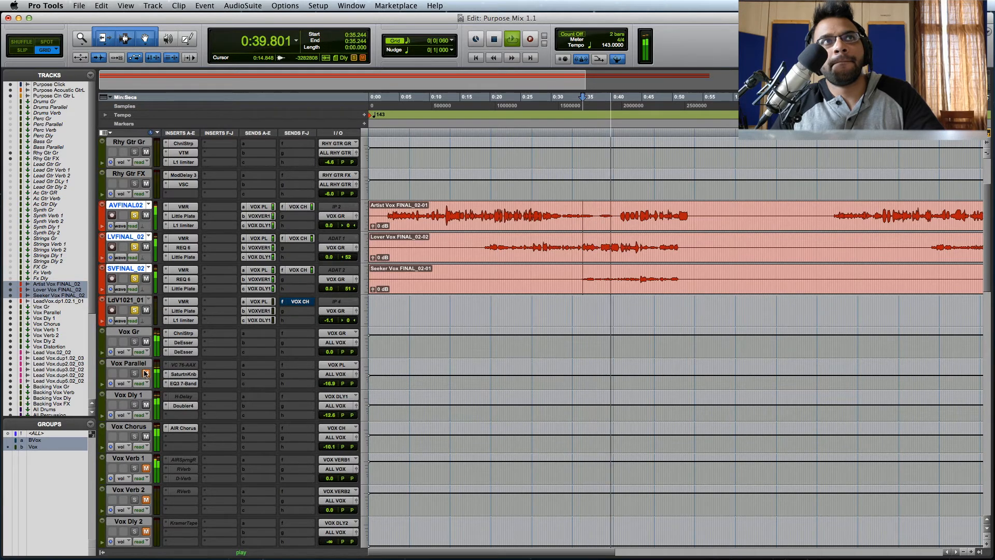
left_click(147, 374)
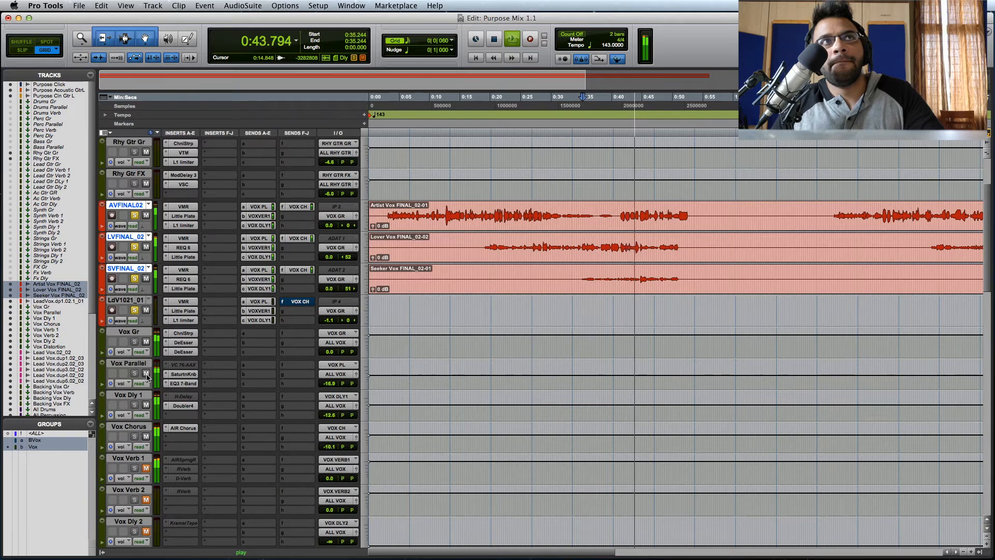
left_click(146, 375)
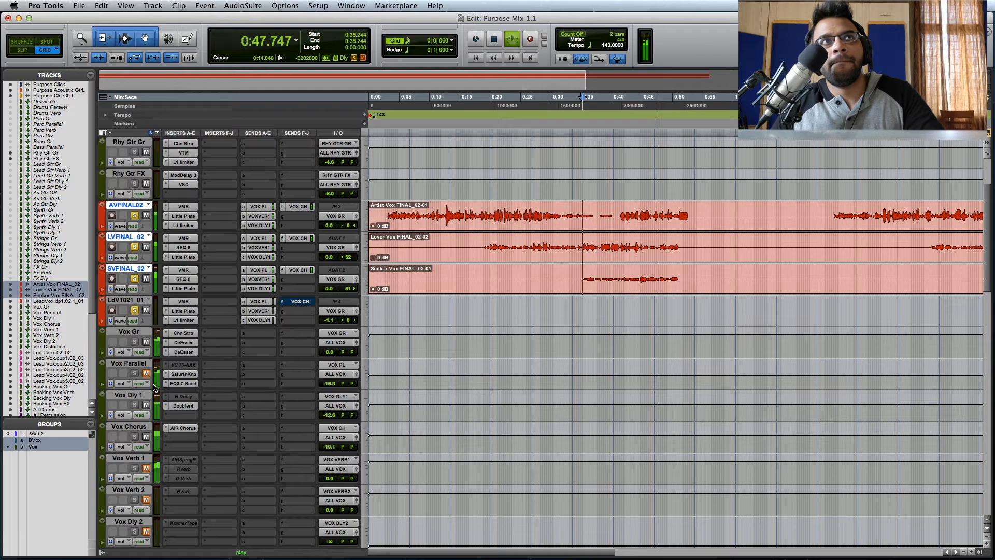
left_click(146, 374)
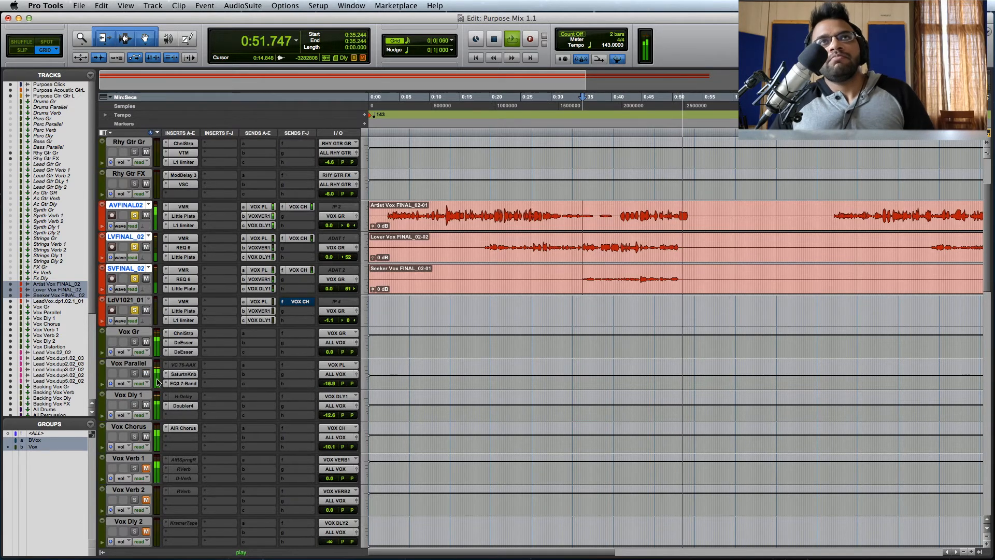
key("space")
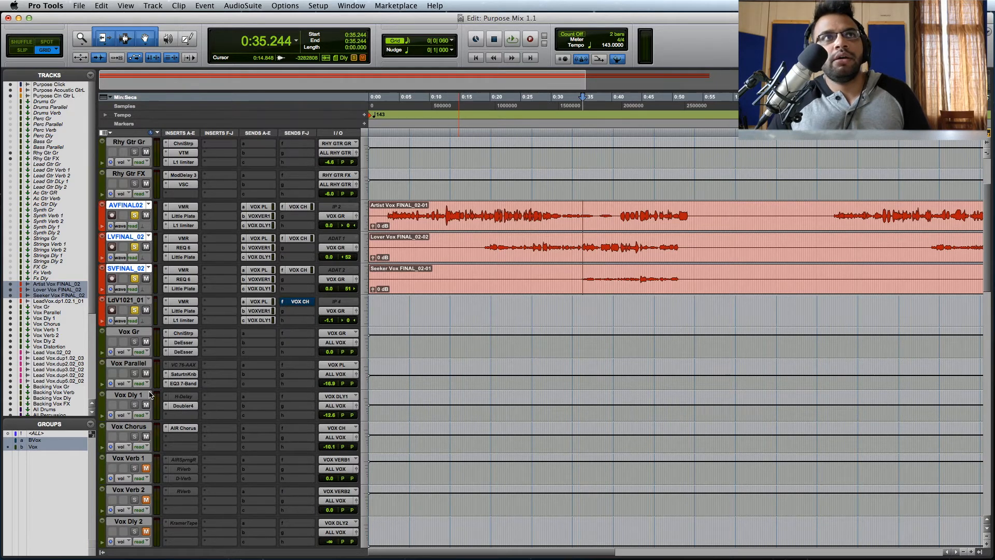
Examine the Doubler4 voice gain, pan, delay and detune settings on the Vox Dly 1 track, and close the plug-in
left_click(183, 405)
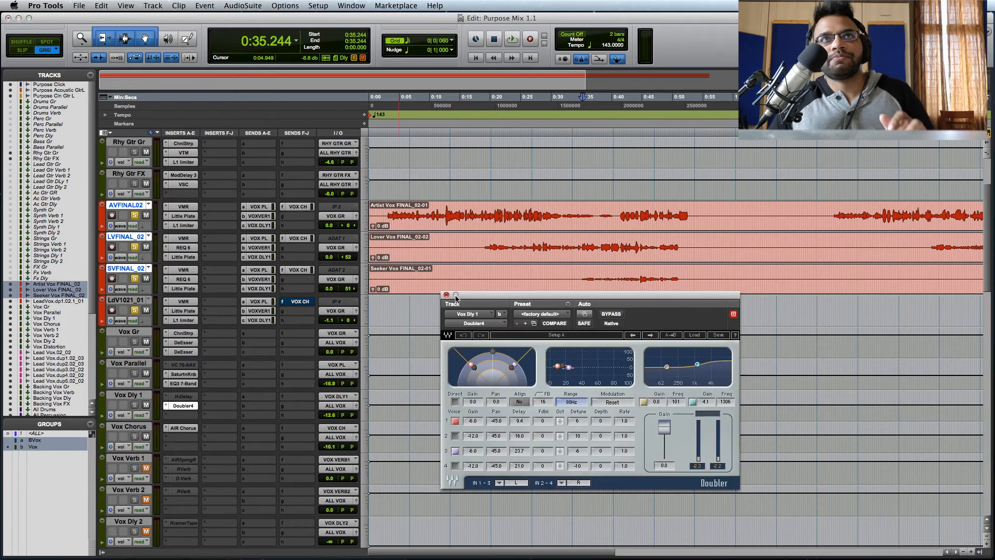
left_click_drag(628, 297, 548, 299)
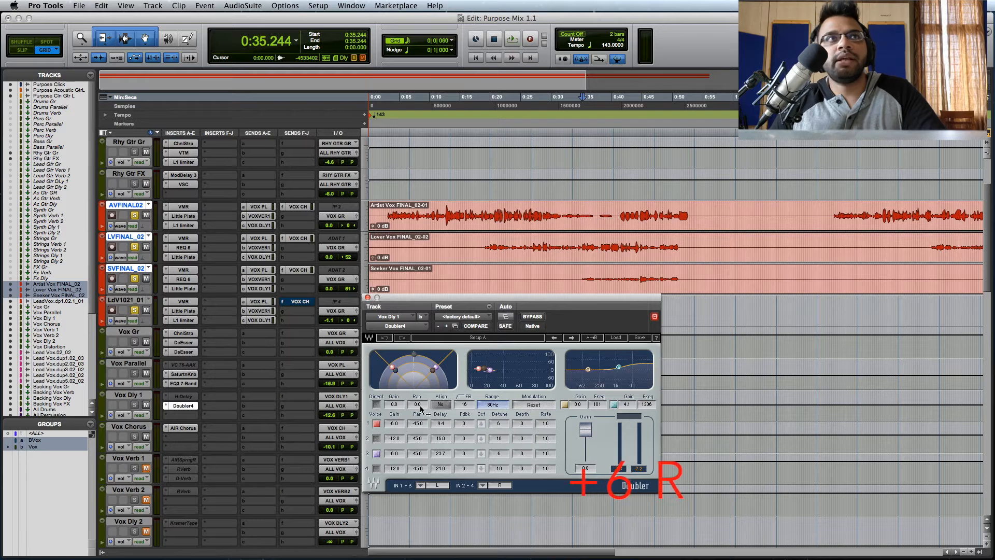
left_click(368, 297)
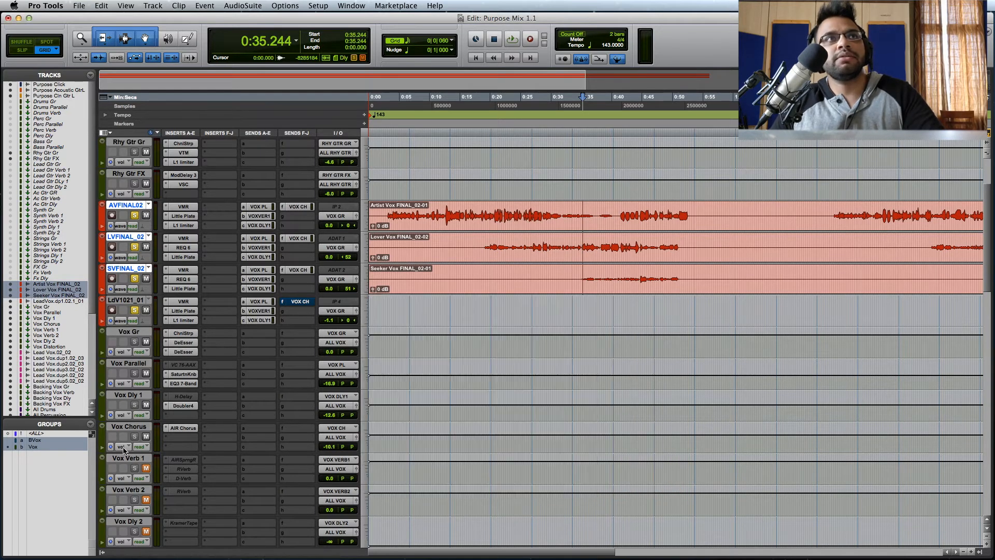
Mute Vox Gr, Vox Parallel and Vox Chorus and play Vox Dly 1 on its own from 0:35.244
left_click(146, 342)
left_click(146, 373)
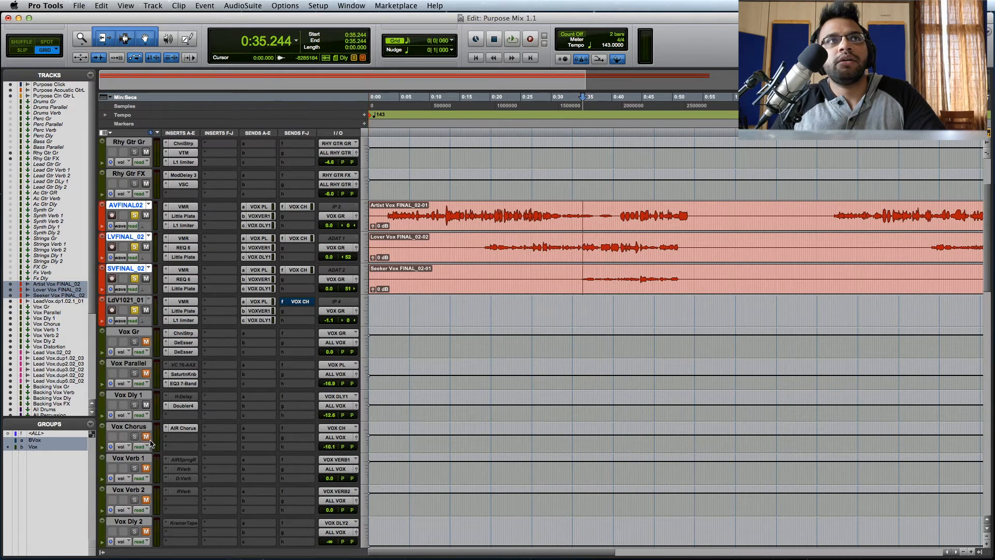
key("space")
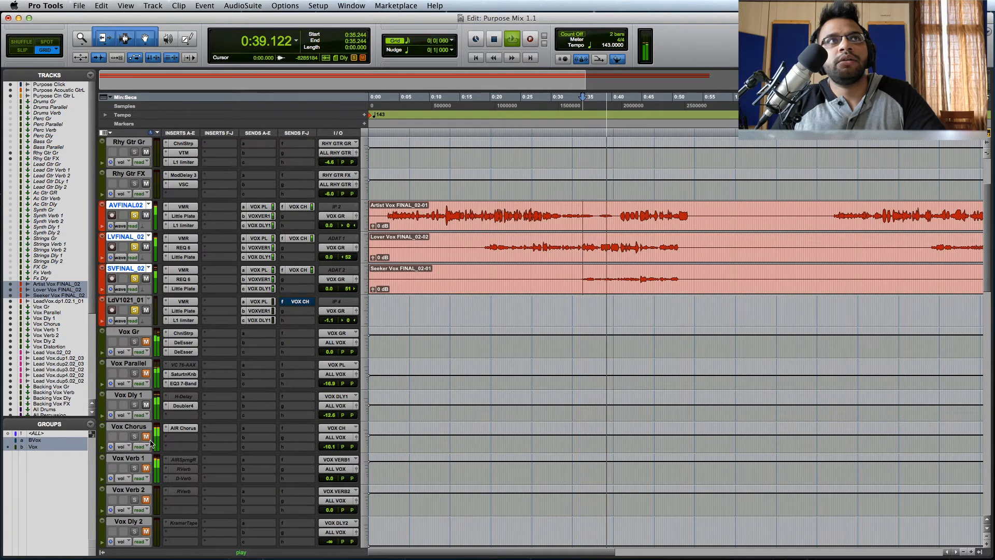
key("space")
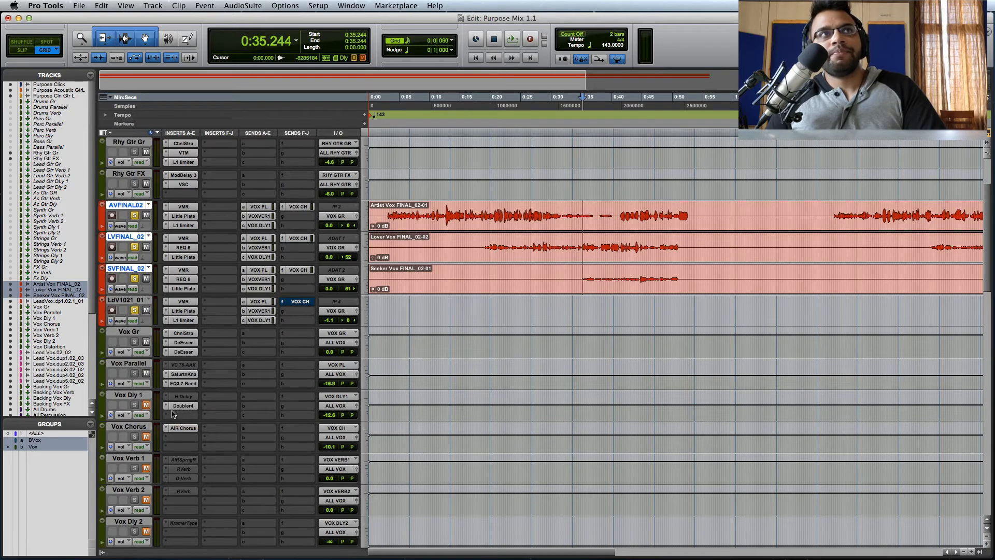
Play the vocals with Vox Gr and Vox Parallel unmuted, comparing Vox Dly 1 muted and unmuted, and leave it unmuted
key("space")
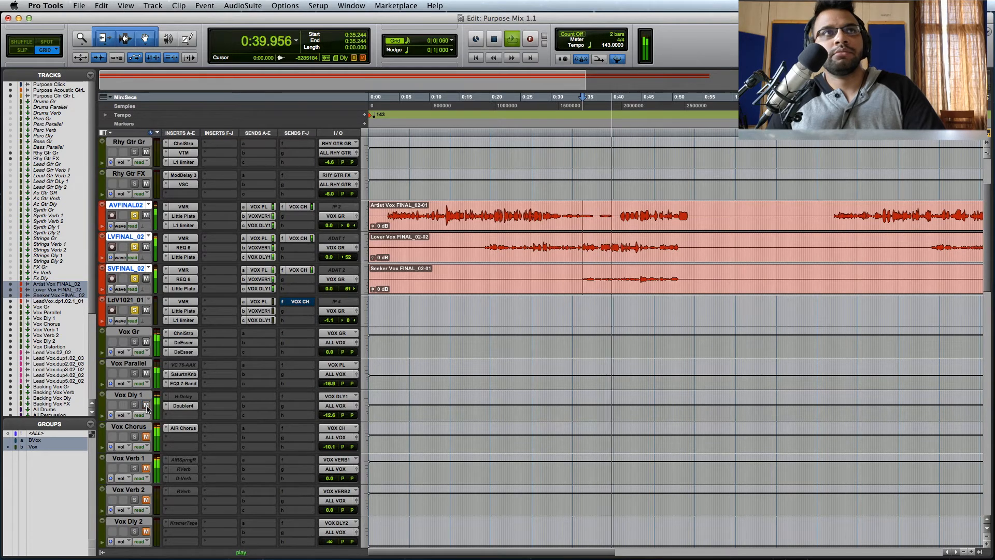
left_click(146, 406)
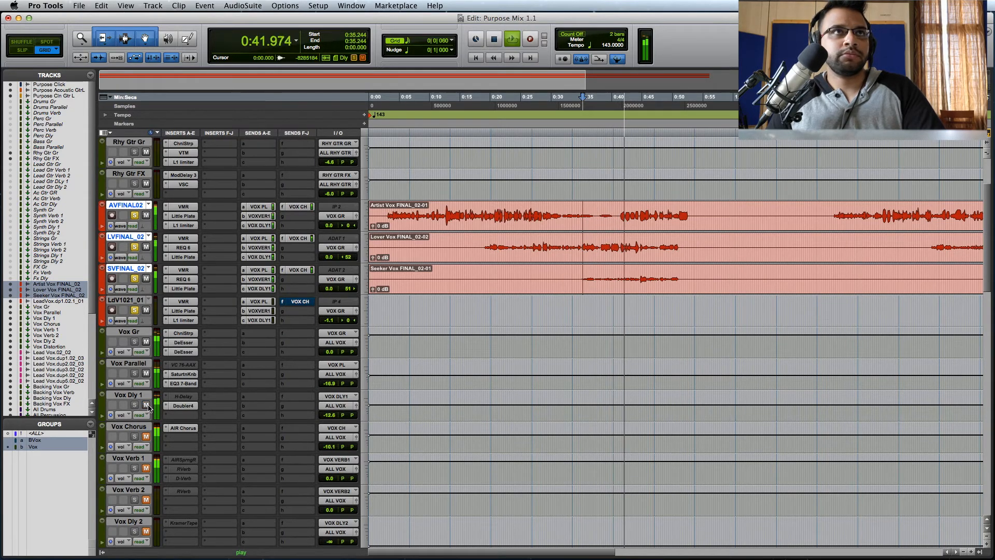
left_click(147, 406)
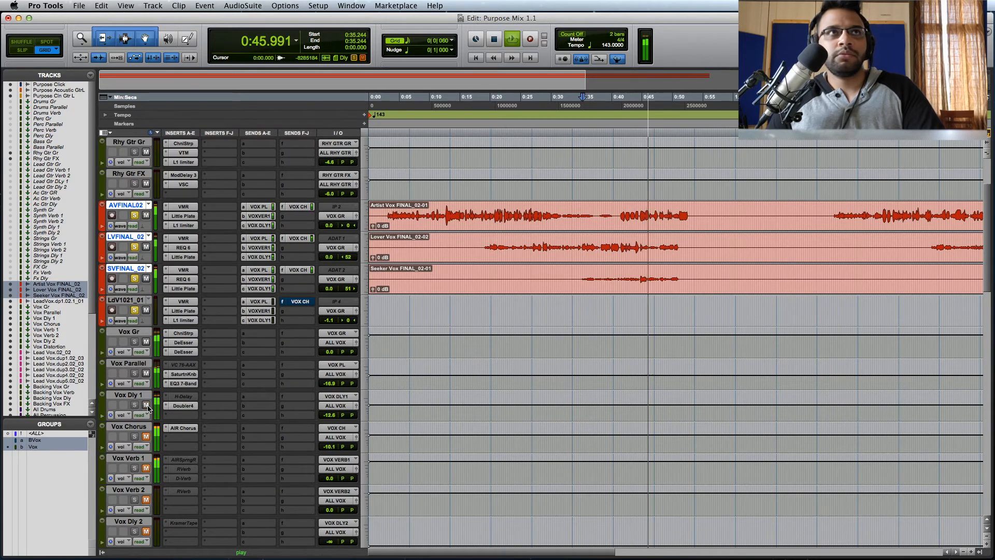
key("space")
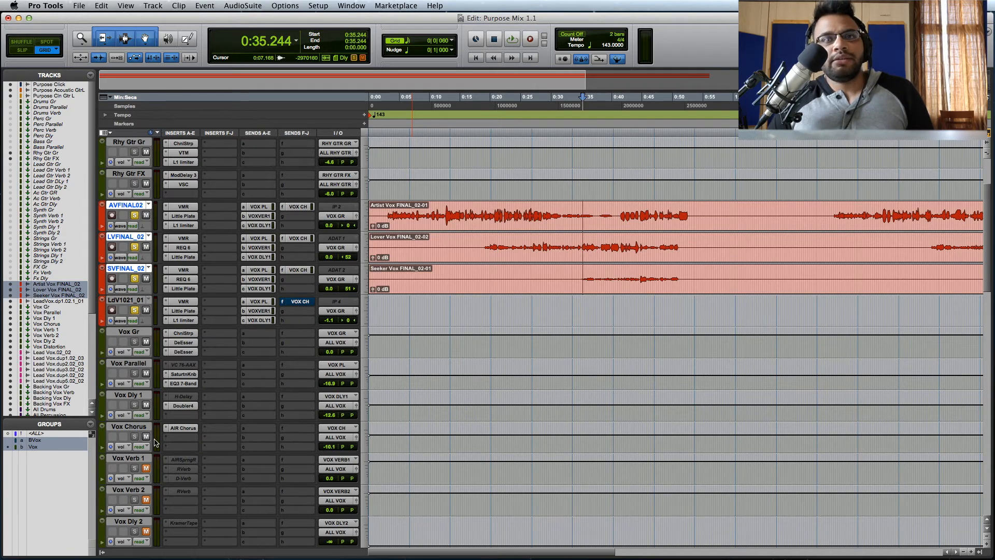
Play the vocals from 0:04.694, comparing the Vox Chorus track muted and unmuted, and leave it unmuted
left_click(146, 436)
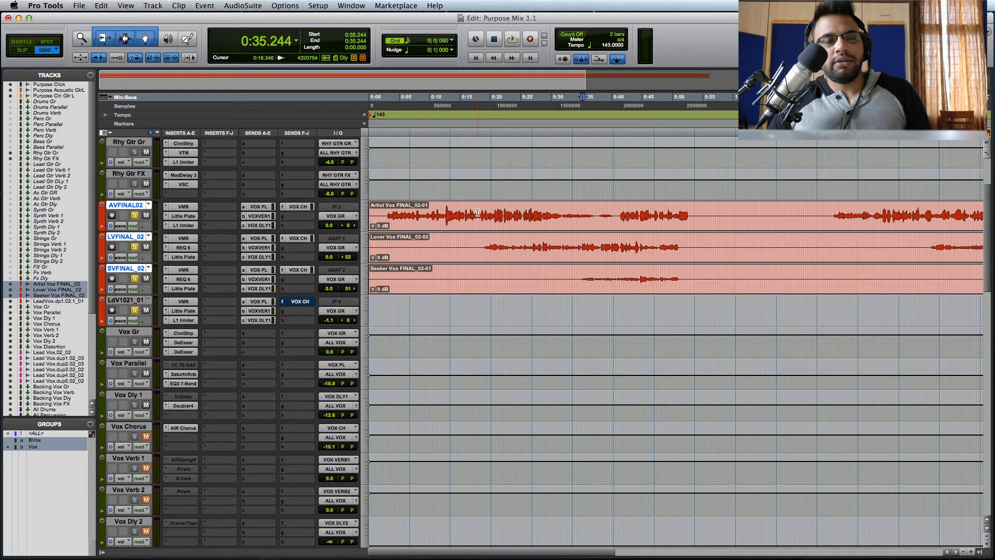
left_click(412, 309)
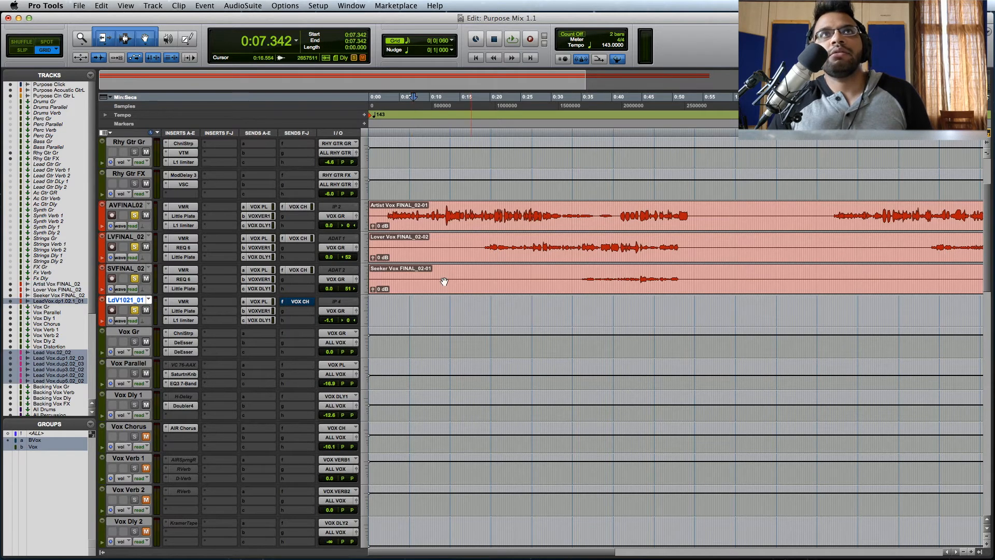
left_click(391, 310)
key("t")
left_click(425, 305)
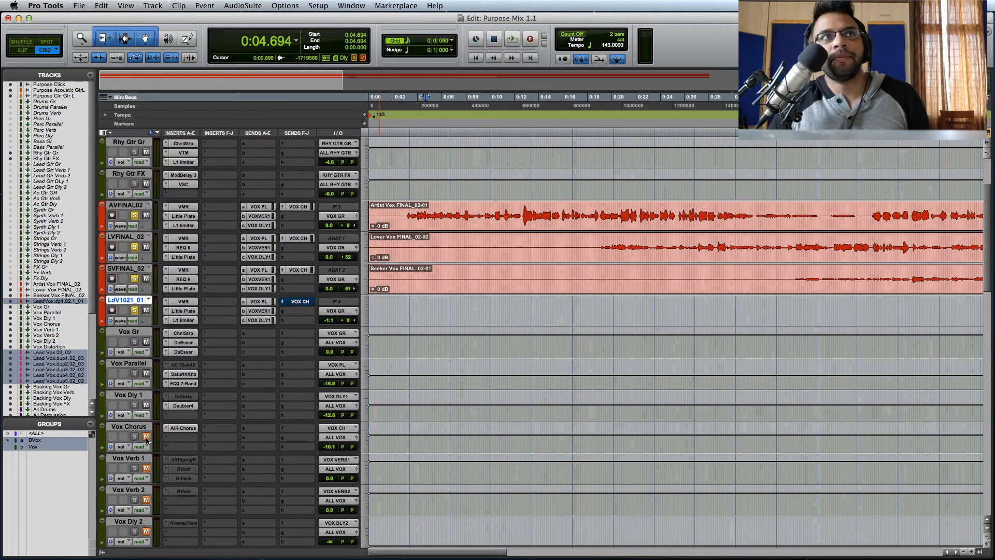
key("space")
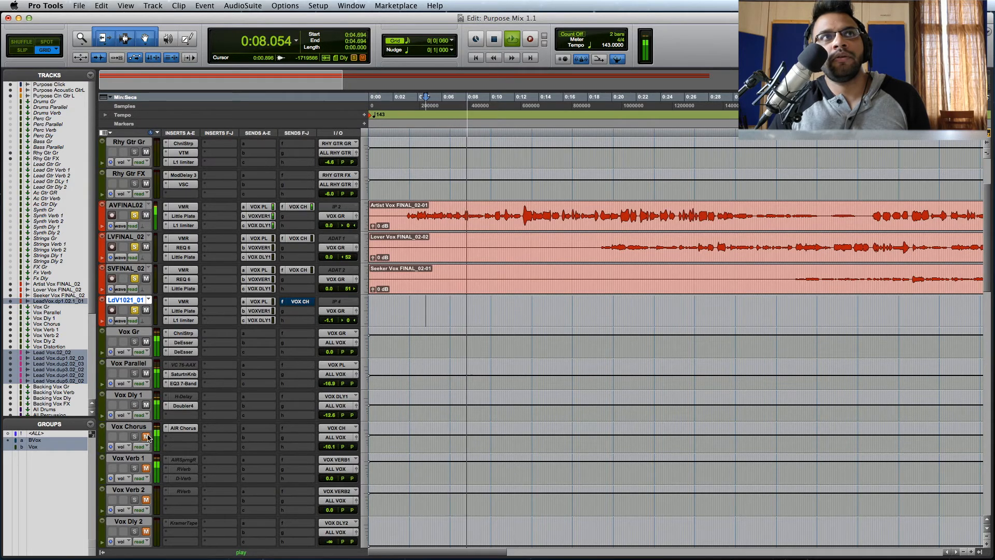
left_click(147, 437)
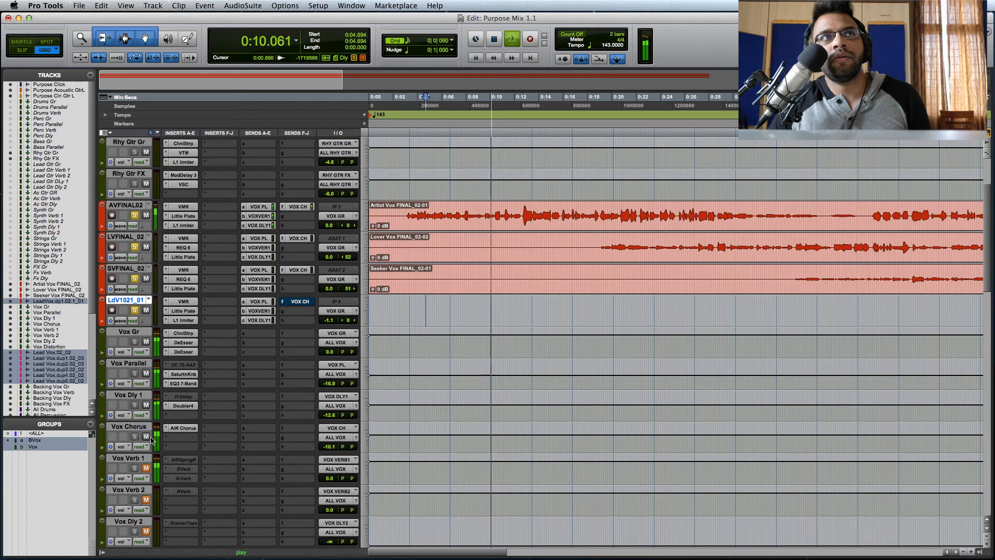
left_click(146, 437)
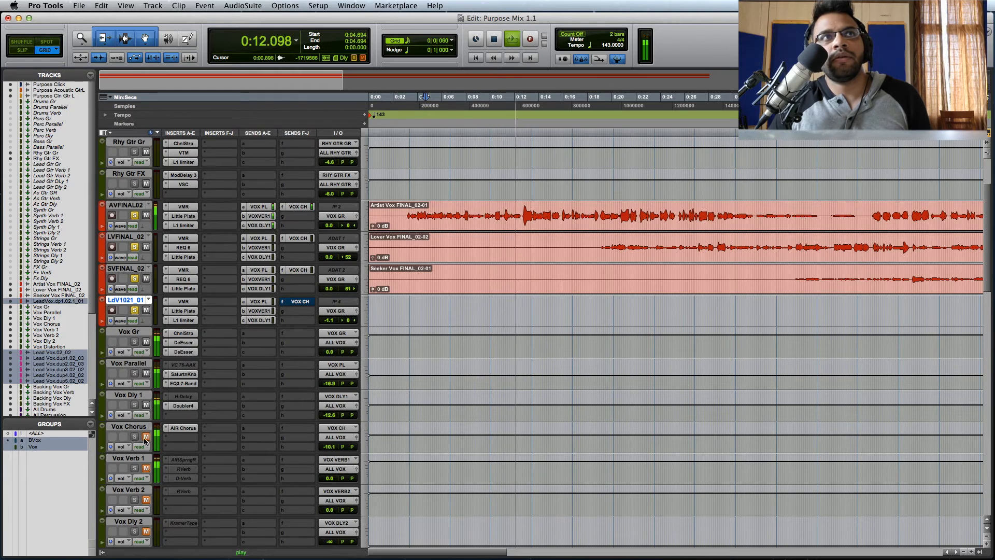
left_click(146, 438)
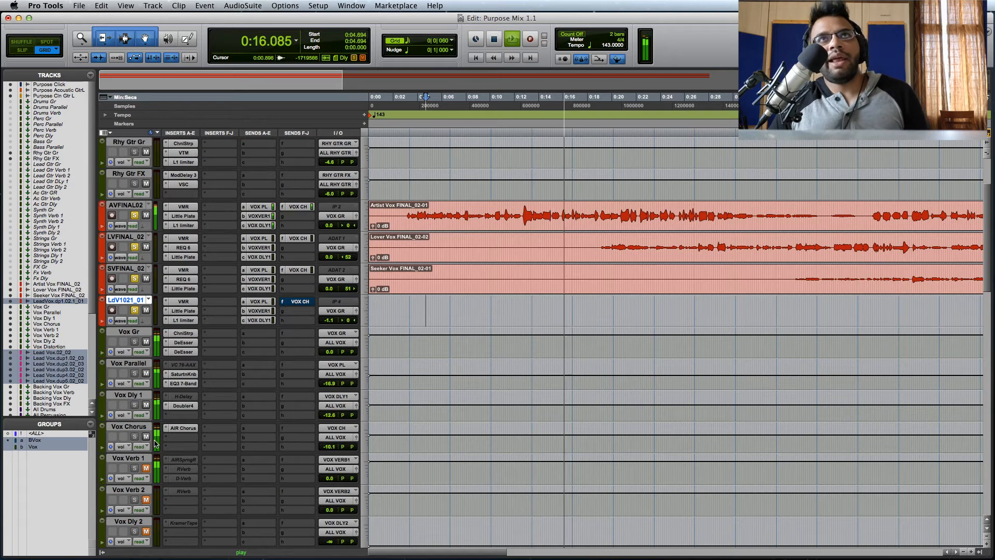
key("space")
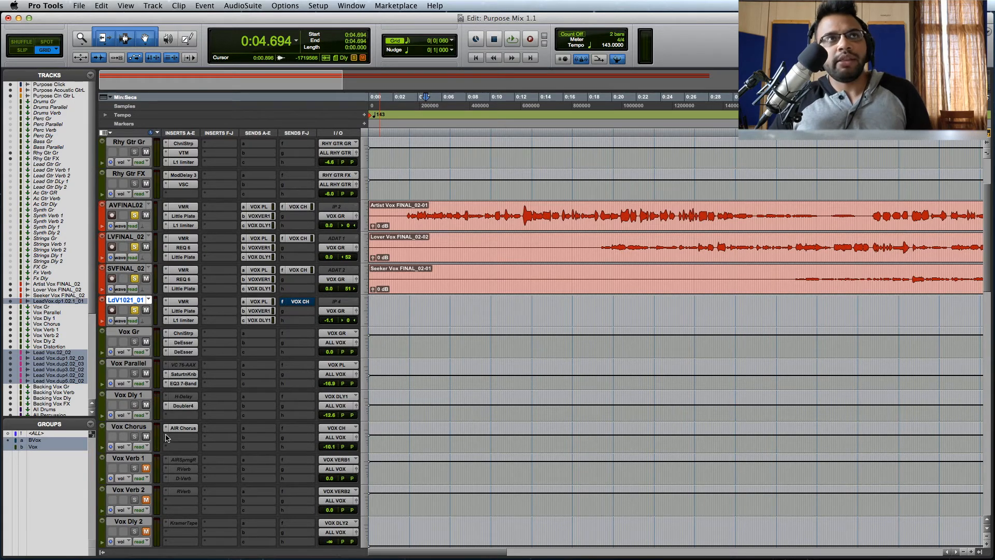
Take the AVFINAL02, LVFINAL_02, SVFINAL_02 and LdV1021_01 lead vocal tracks out of solo
left_click(135, 311)
left_click(134, 279)
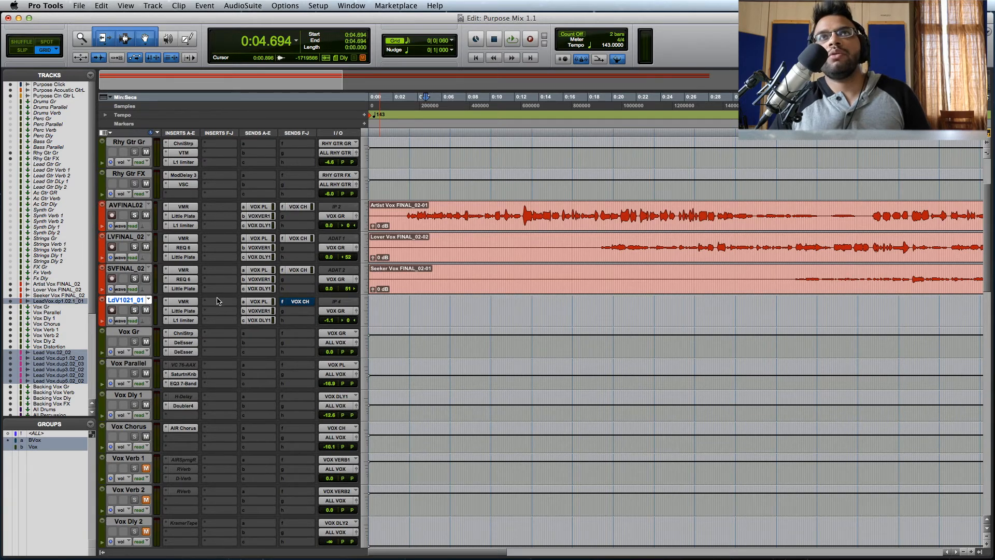
Play the LdV1021_01 lead vocal clip within the mix from 2:29.554
key("r")
key("r")
key("r")
left_click(617, 297)
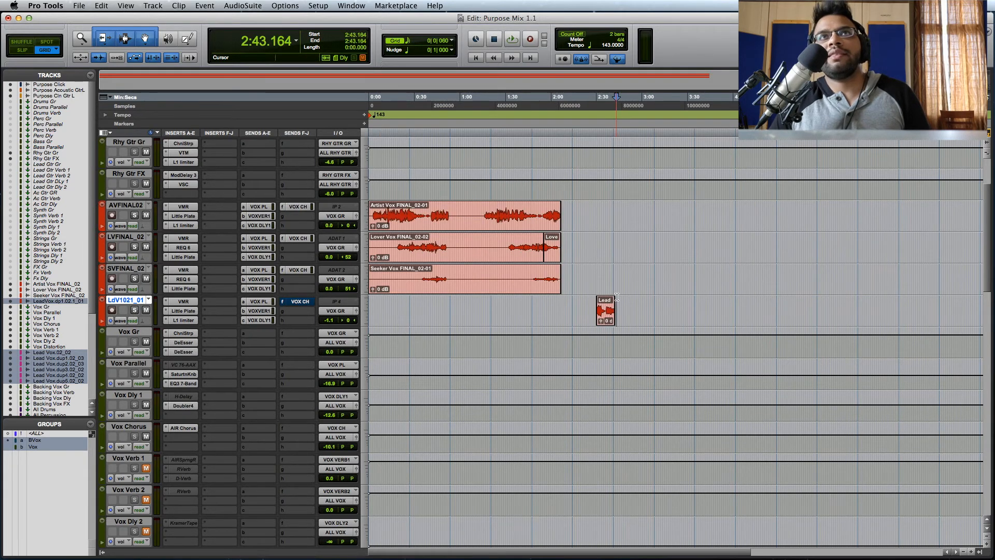
key("t")
key("t")
key("t")
left_click(510, 306)
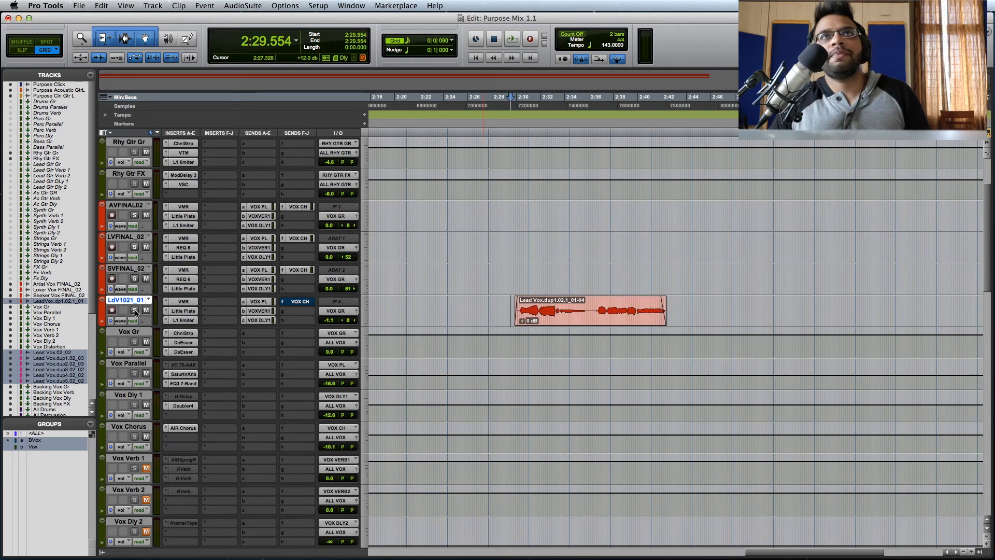
key("space")
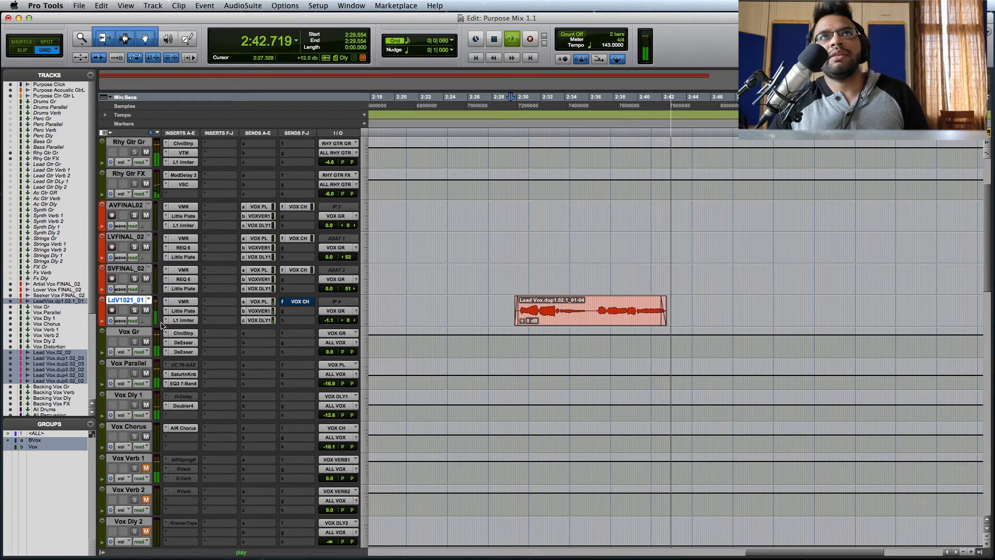
key("space")
Locate the first set of LdVx backing vocal clips and place the edit cursor just before them at 0:50.349
scroll(588, 377, "down", 3)
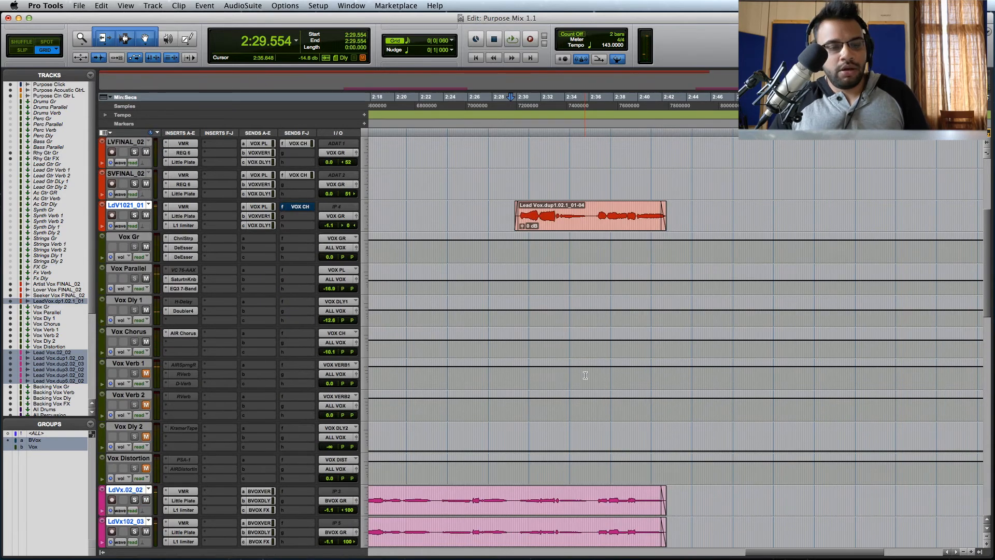
scroll(585, 375, "down", 6)
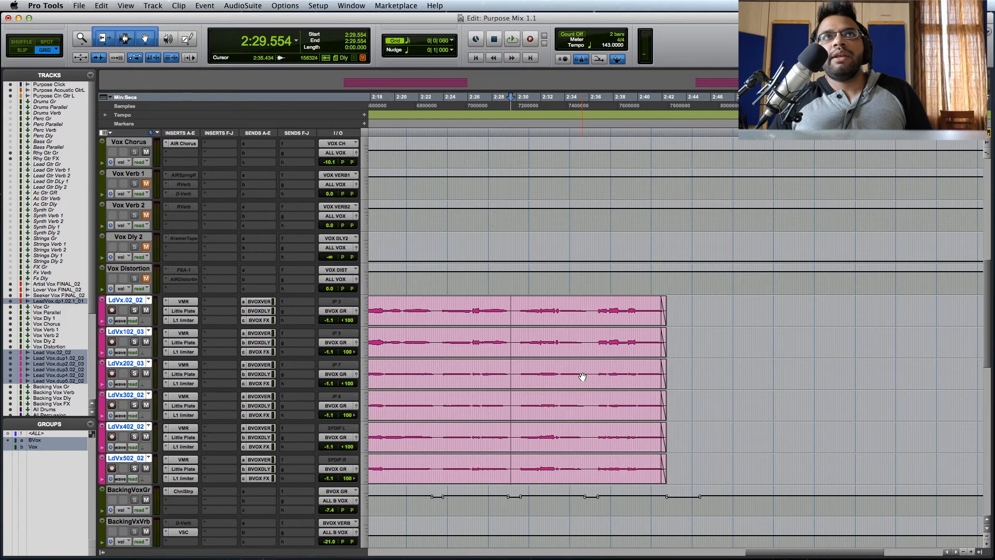
key("r")
key("r")
key("r")
left_click(458, 336)
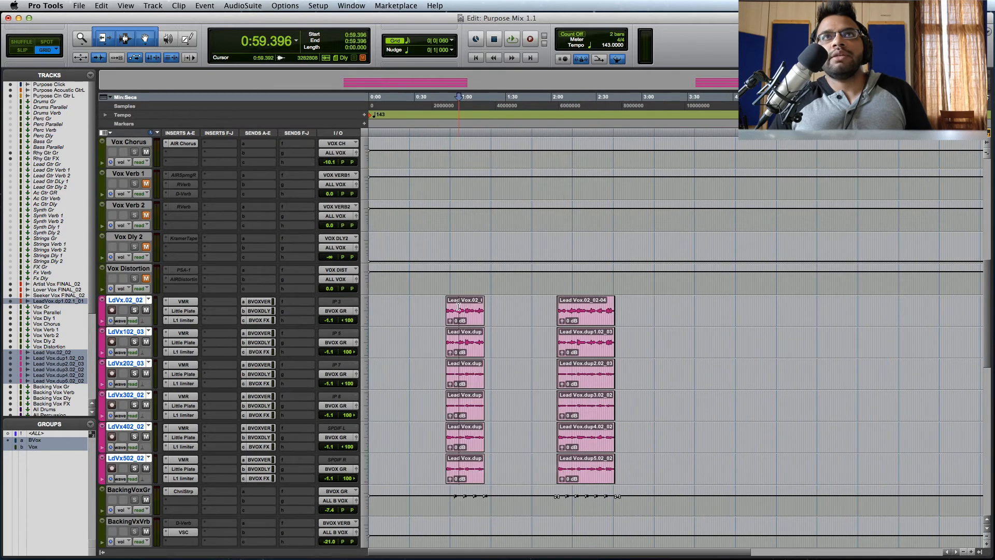
key("t")
key("t")
key("t")
scroll(631, 370, "right", 2)
left_click(540, 311)
scroll(498, 296, "right", 2)
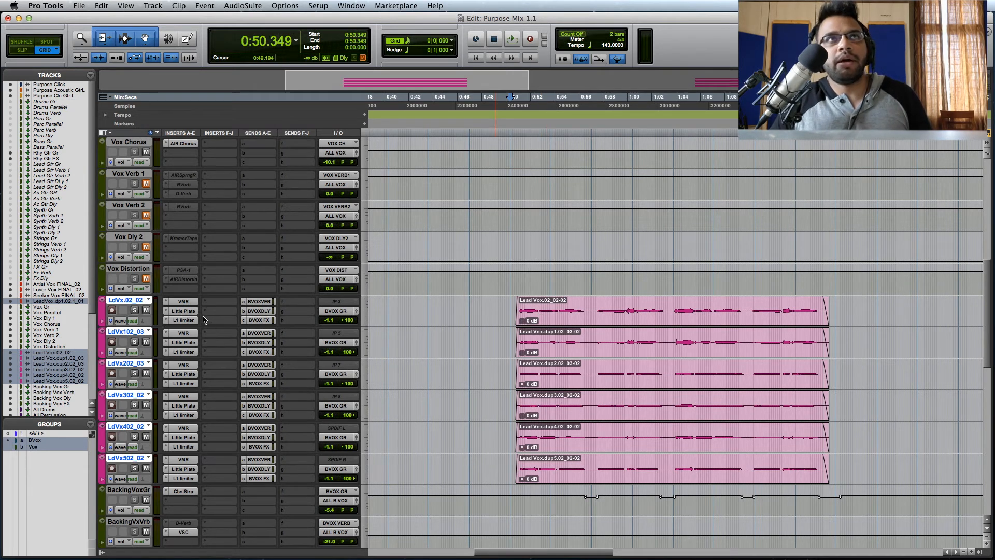
Examine the VMR insert on the LdVx.02_02 backing vocal with its FG-S and FG-Stress modules, and close it
scroll(195, 322, "up", 6)
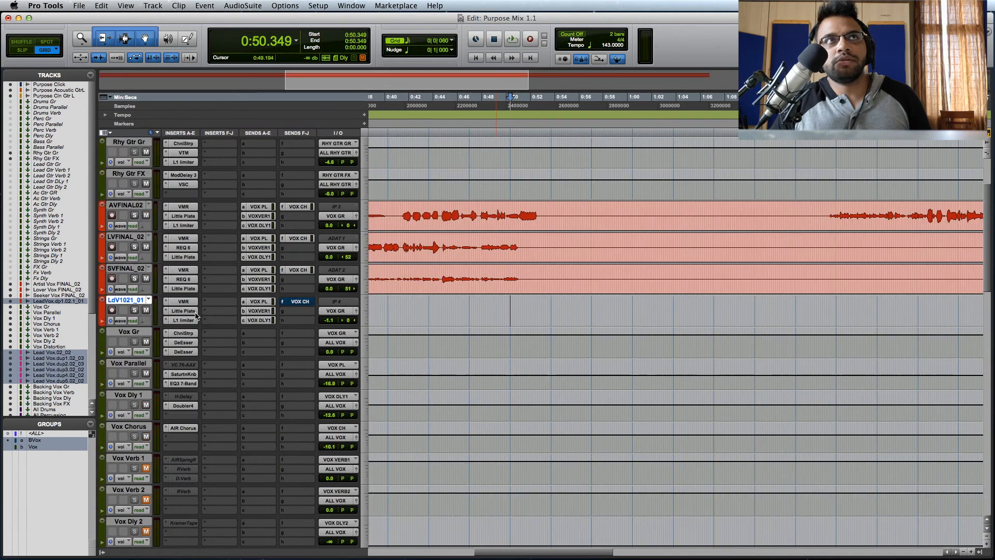
scroll(197, 315, "down", 7)
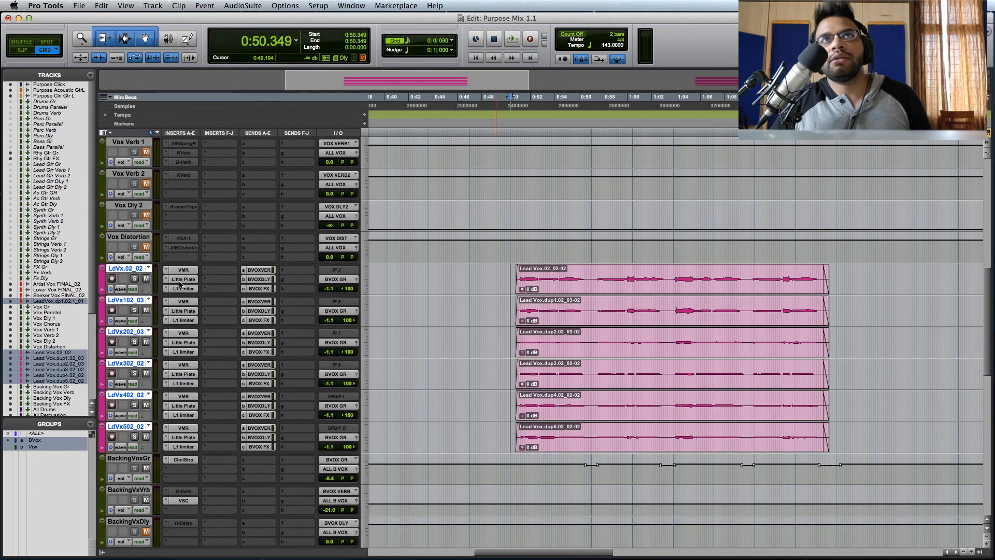
left_click(183, 269)
left_click_drag(644, 162, 547, 139)
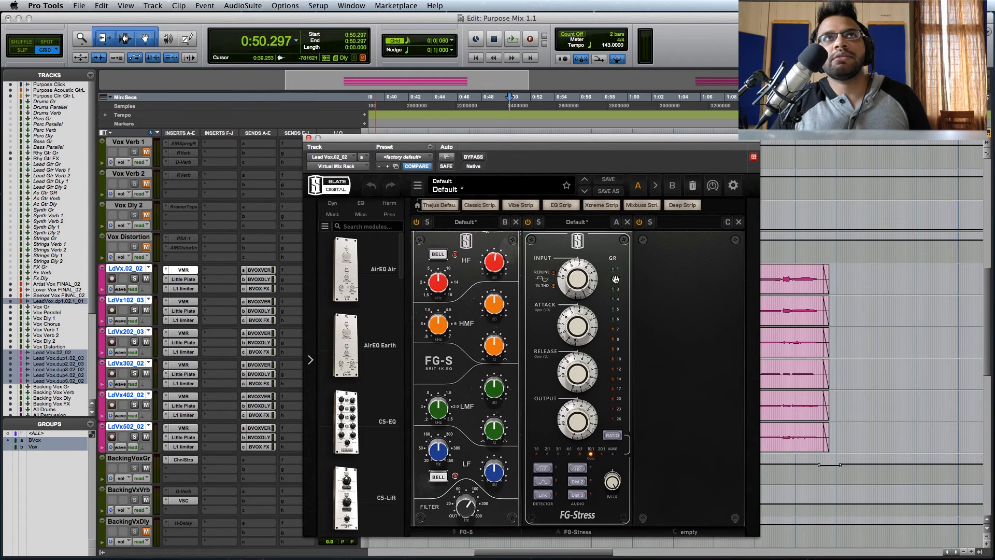
left_click(309, 139)
Solo the LdVx.02_02 and LdVx102_03 backing vocals and play the pair from 0:50.769
scroll(489, 275, "up", 1)
left_click(538, 275)
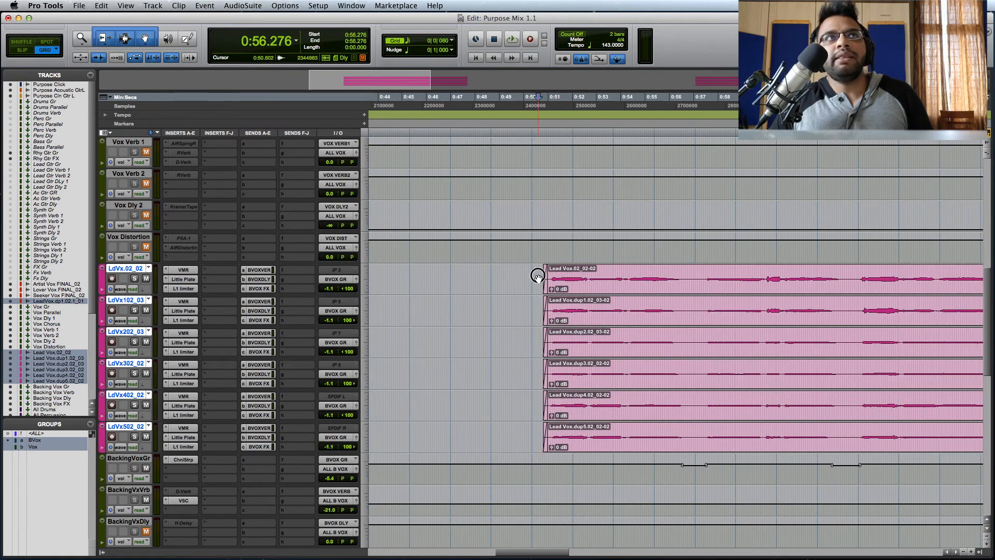
left_click(134, 278)
left_click(135, 309)
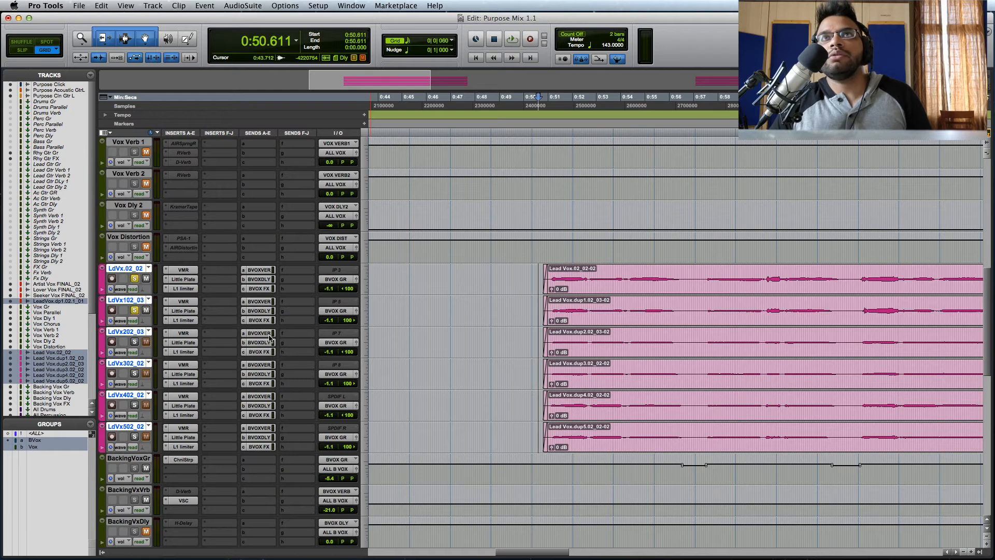
key("r")
left_click(679, 277)
key("t")
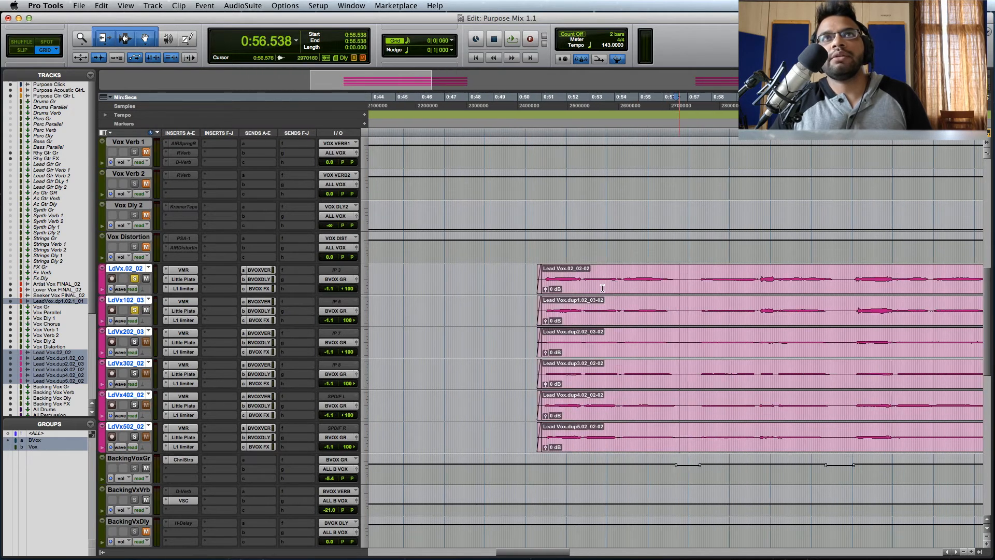
left_click(535, 278)
key("space")
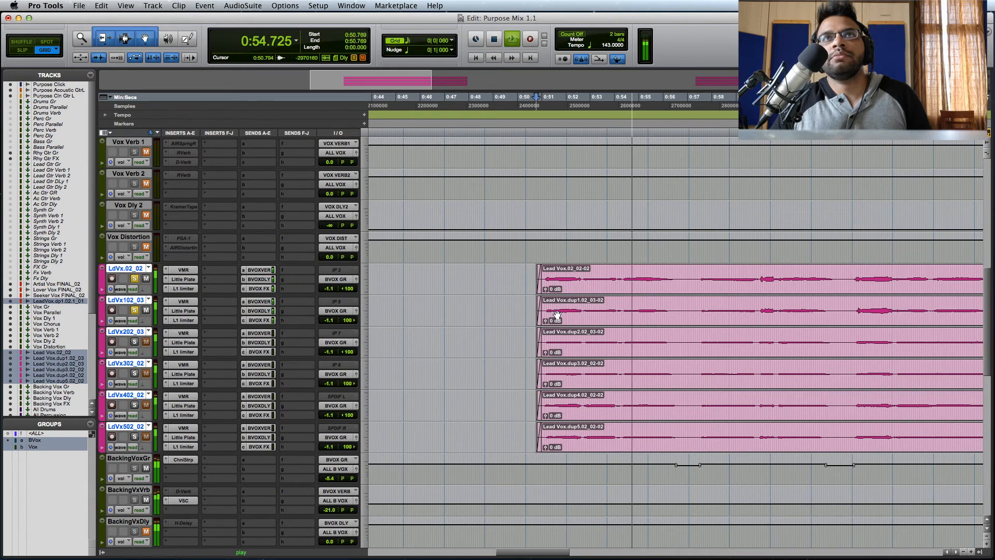
key("r")
scroll(557, 315, "right", 3)
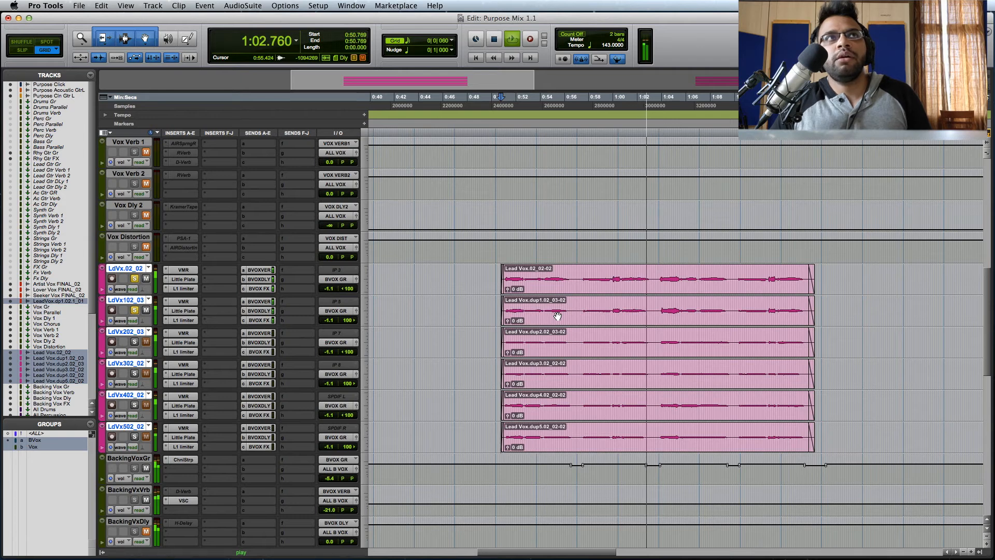
key("space")
Switch the solo from the first backing vocal pair to LdVx202_03 and LdVx302_02 and play them from 0:50.769
left_click(134, 278)
left_click(136, 310)
left_click(135, 341)
left_click(136, 373)
key("space")
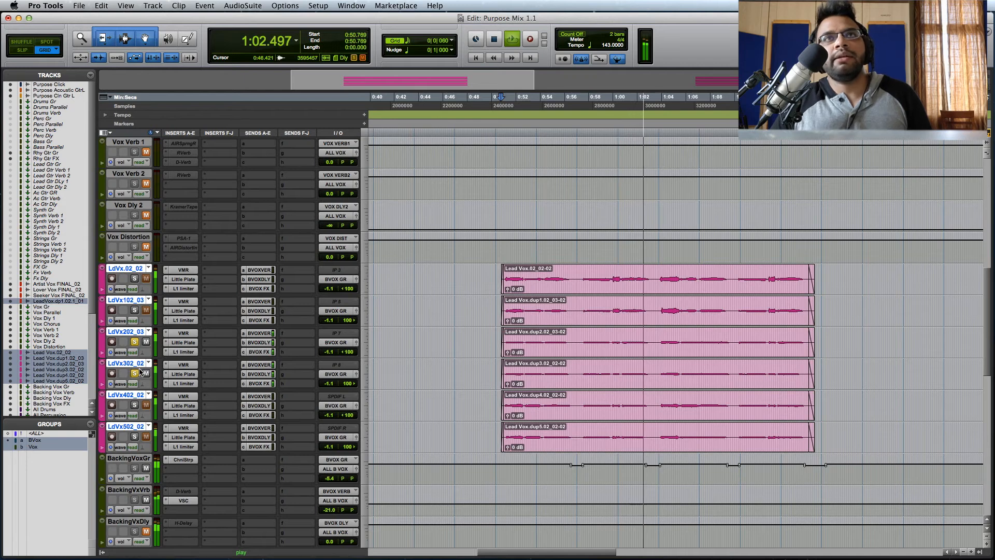
key("space")
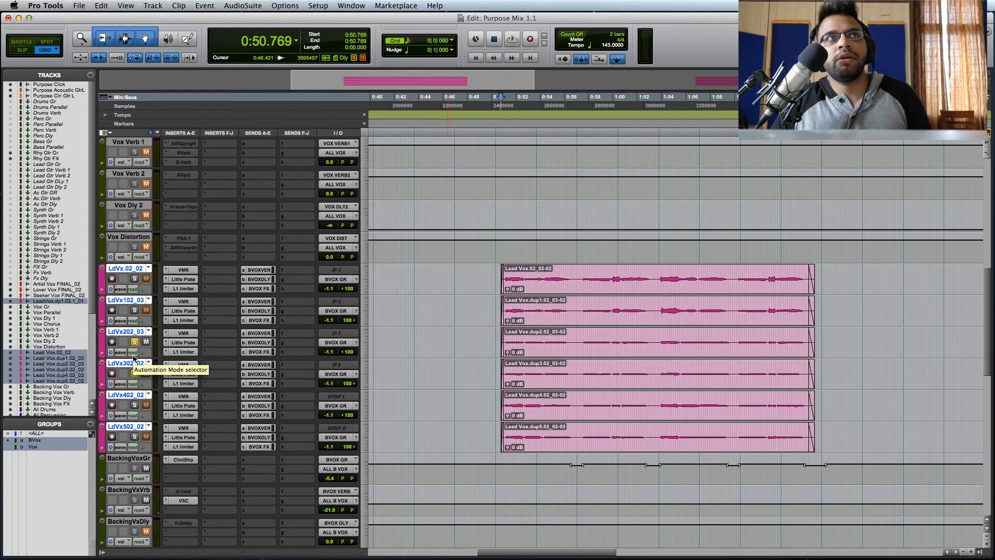
Switch the solo to the LdVx402_02 and LdVx502_02 backing vocals and play them from 0:50.769
left_click(134, 342)
left_click(135, 373)
left_click(134, 405)
left_click(136, 436)
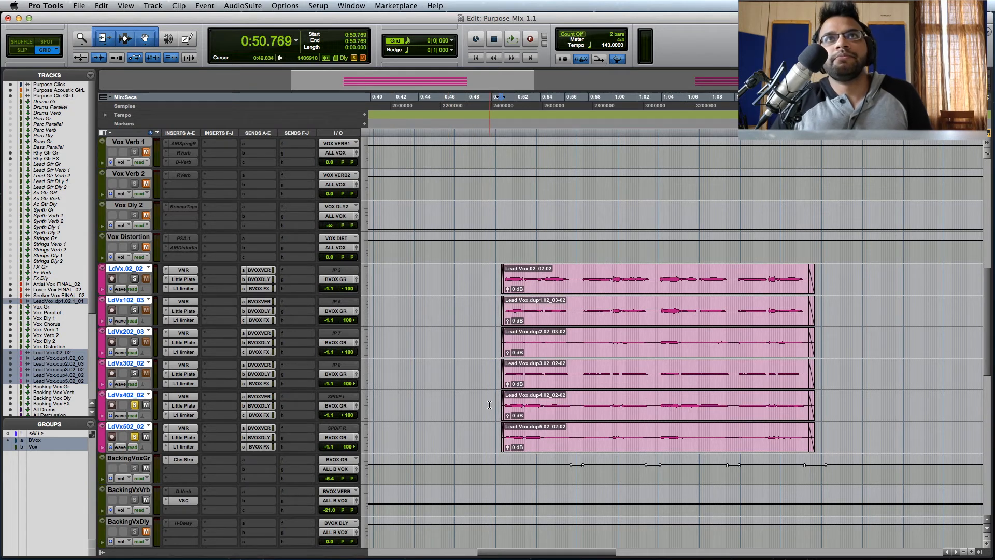
key("space")
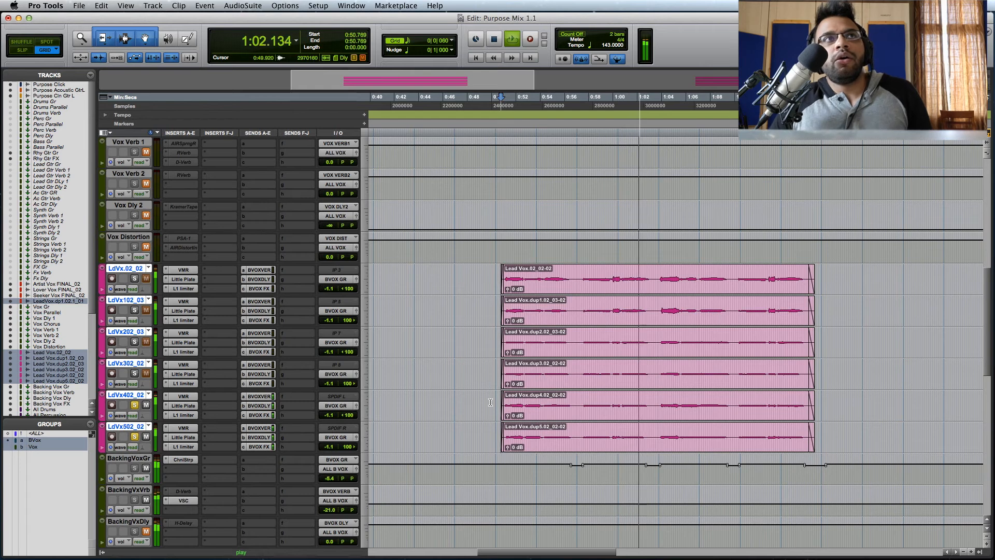
key("space")
Add the other four LdVx tracks to the solo and play all six backing vocals together from 0:50.769
left_click(134, 373)
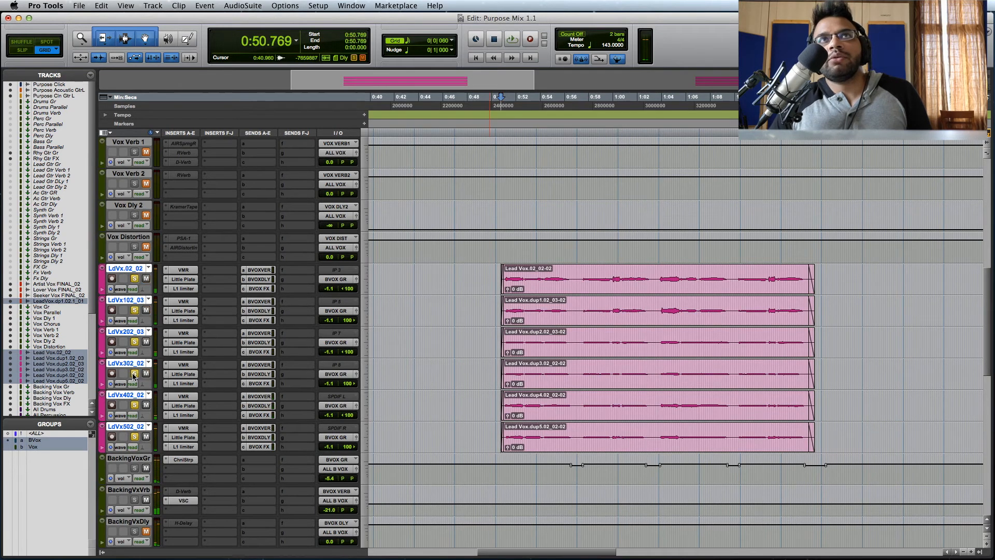
key("space")
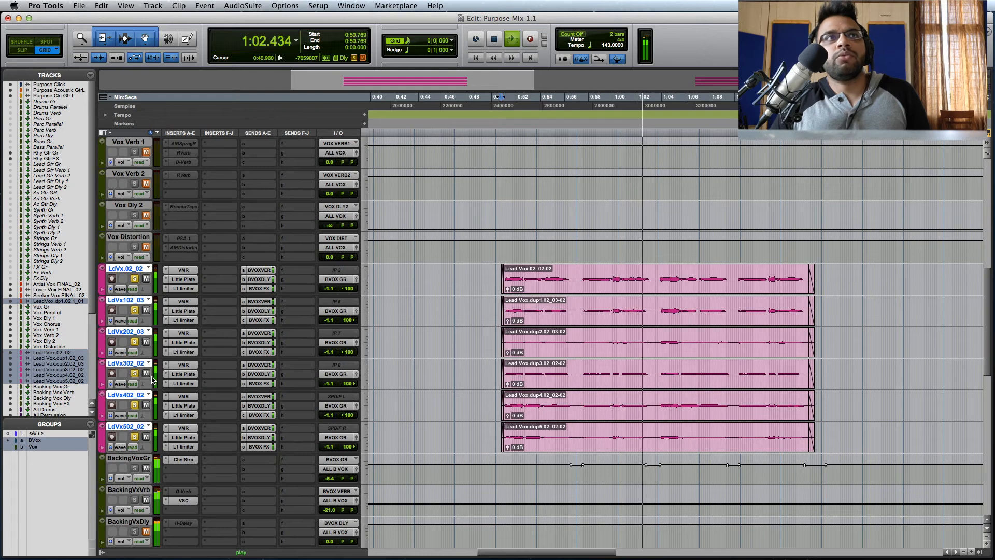
key("space")
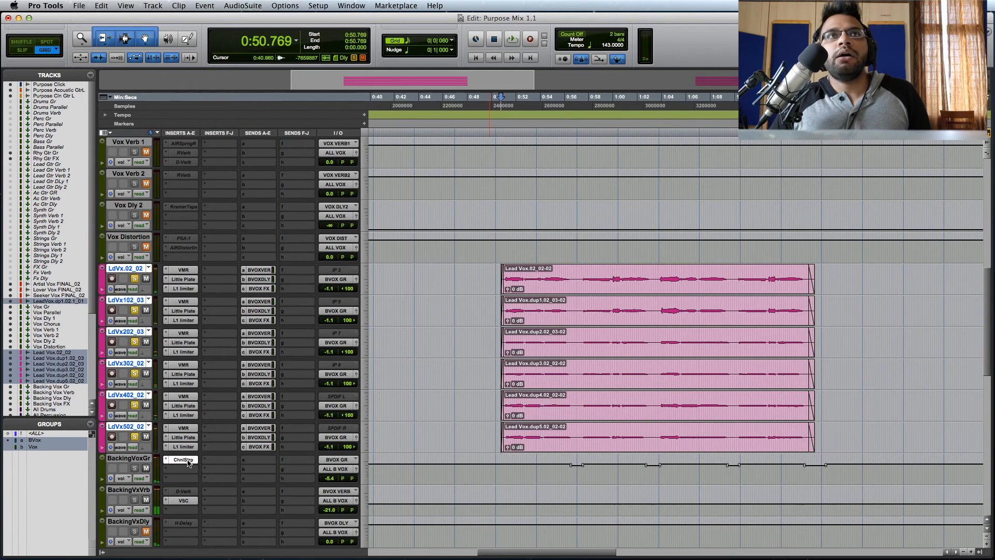
Examine the Channel Strip insert on BackingVoxGr, selecting its low-cut filter and LMF band, and close it
left_click(186, 460)
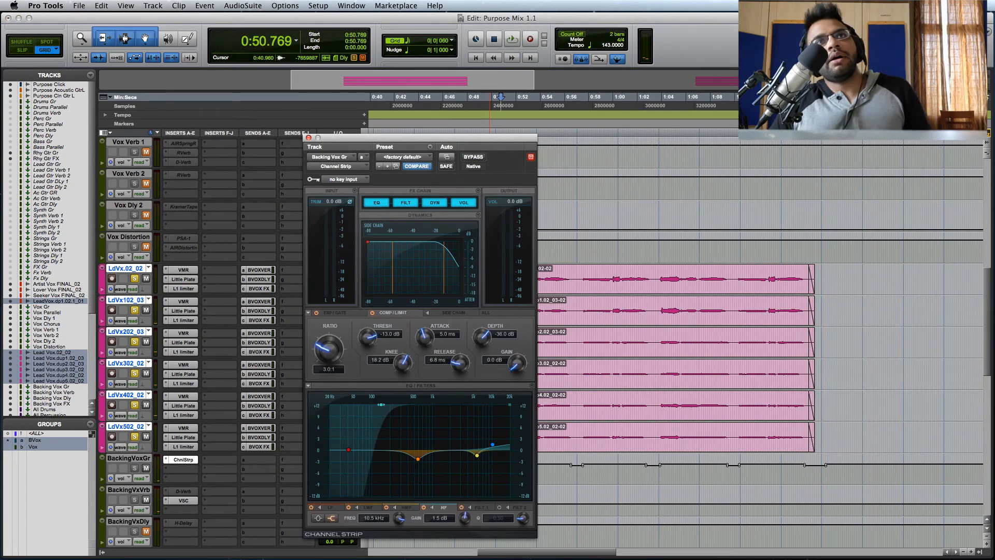
left_click(380, 404)
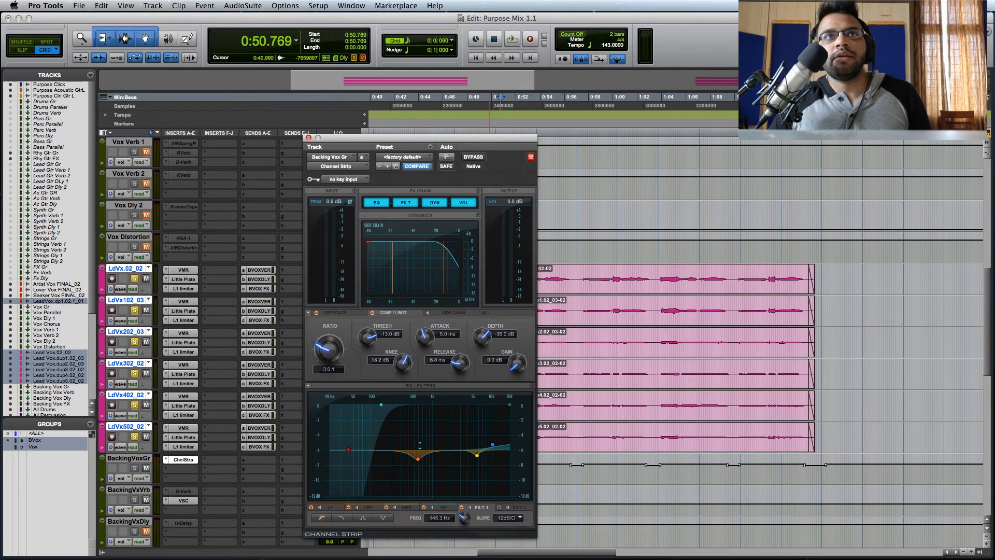
left_click(419, 458)
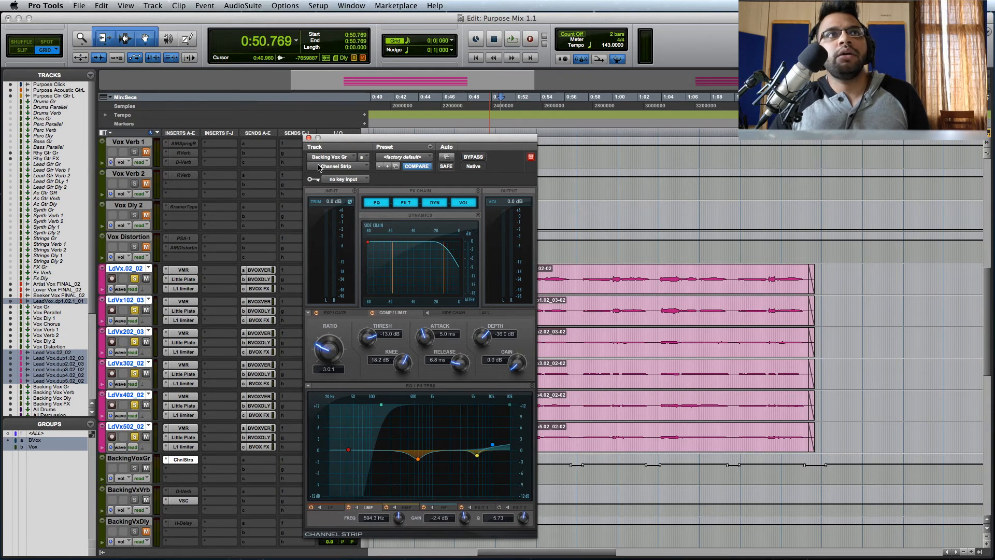
left_click(309, 138)
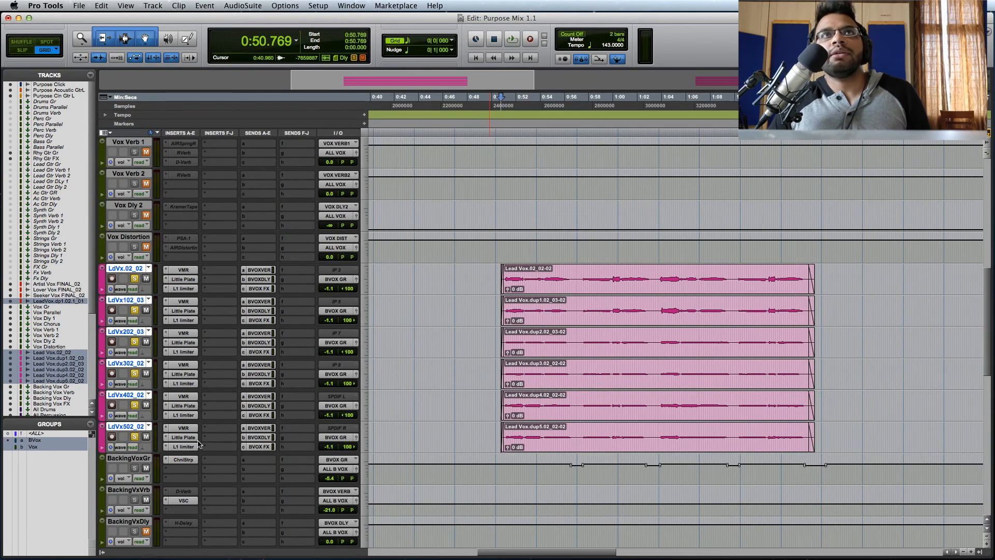
Play the backing vocals from 0:50.769 with the BackingVoxGr Channel Strip open to watch its compression, then close the plug-in
left_click(182, 459)
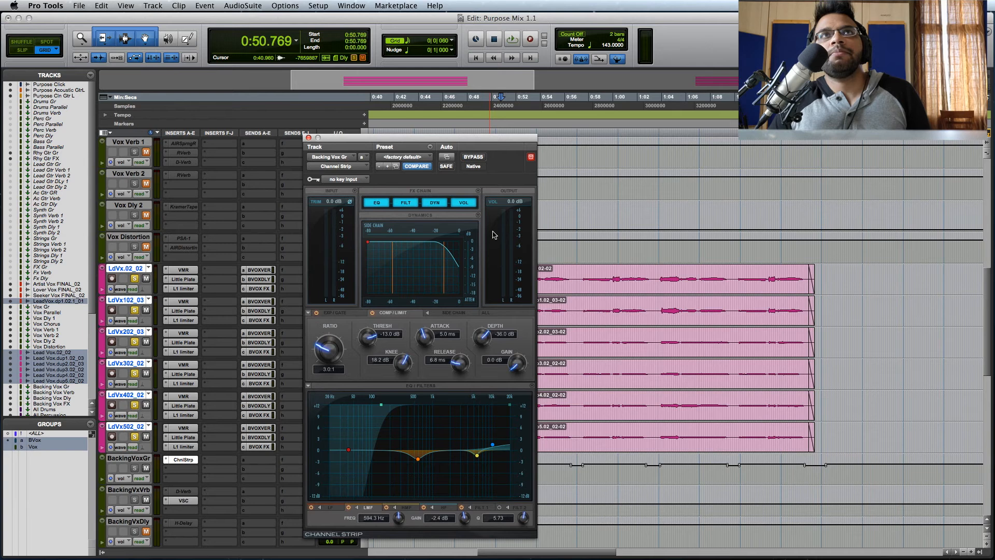
key("space")
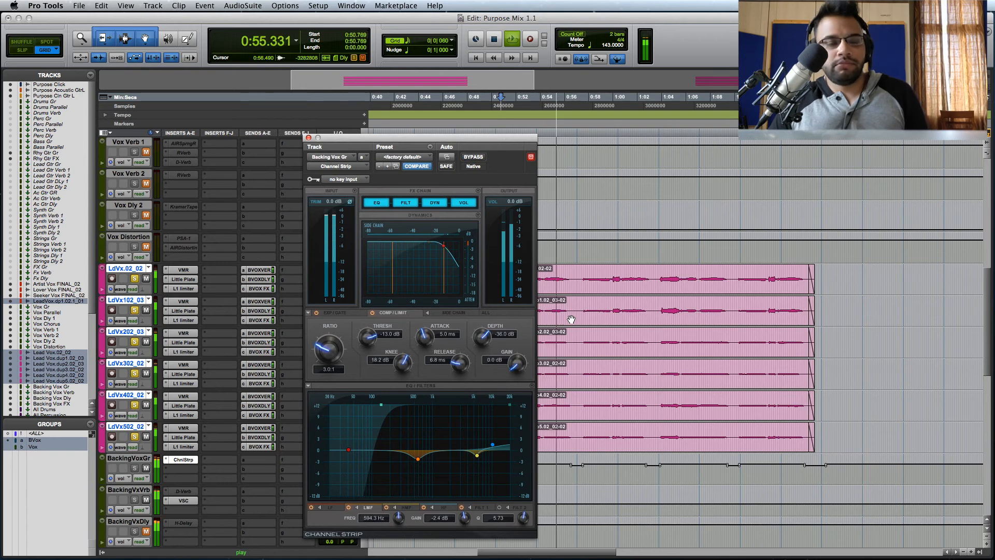
key("space")
left_click(309, 138)
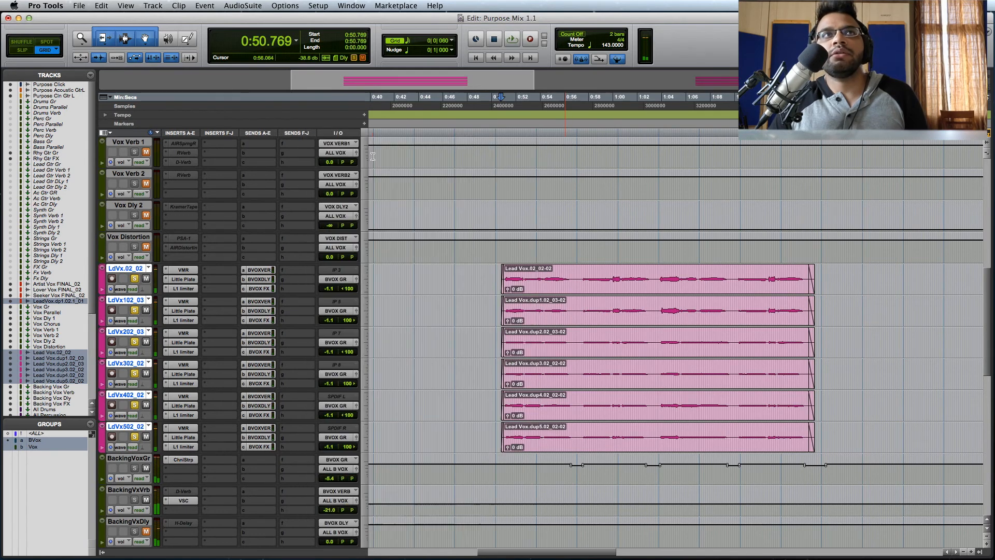
Mute BackingVoxGr and play the backing vocal reverb from 0:50.769 with VerbSuite Classics open on BackingVxVrb, closing the plug-in at the end
key("r")
scroll(144, 475, "down", 1)
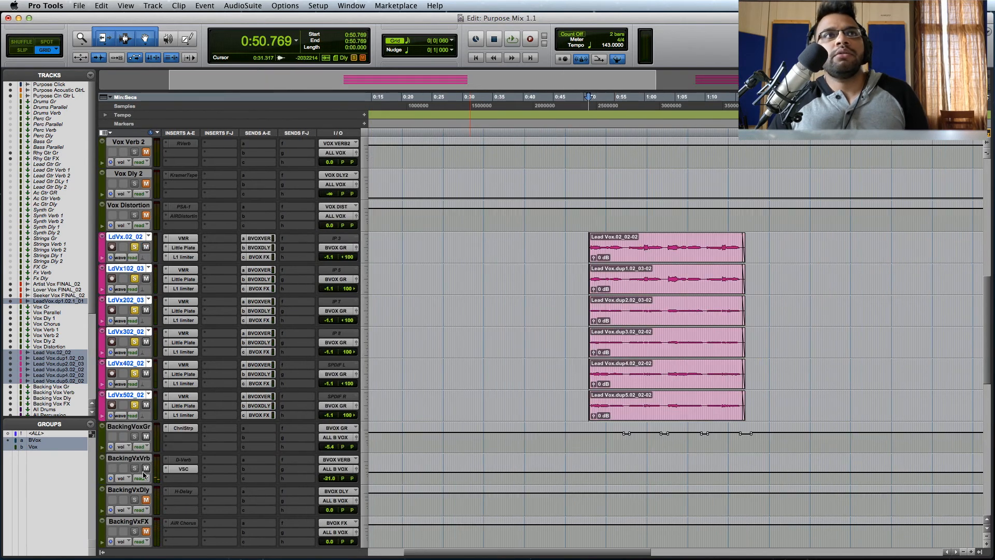
left_click(184, 469)
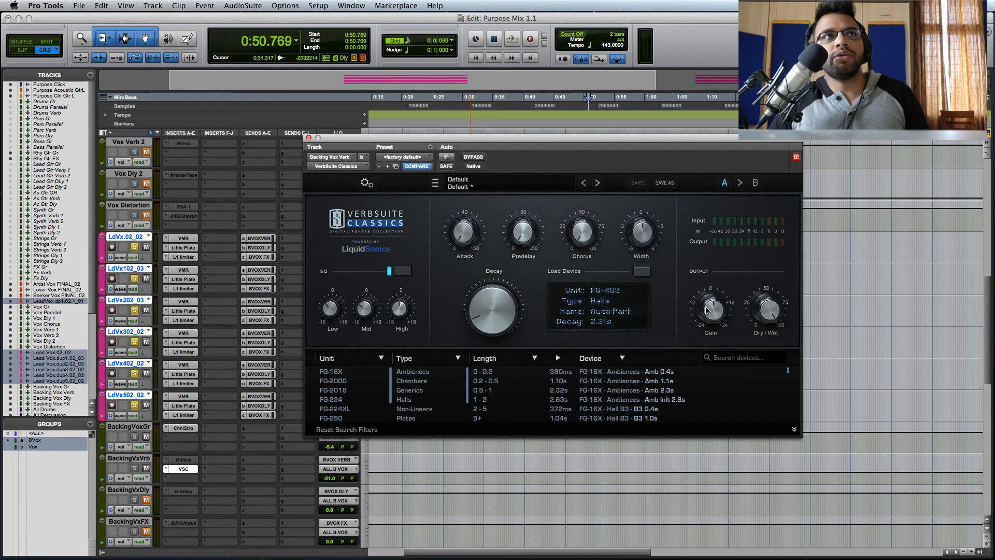
left_click(147, 437)
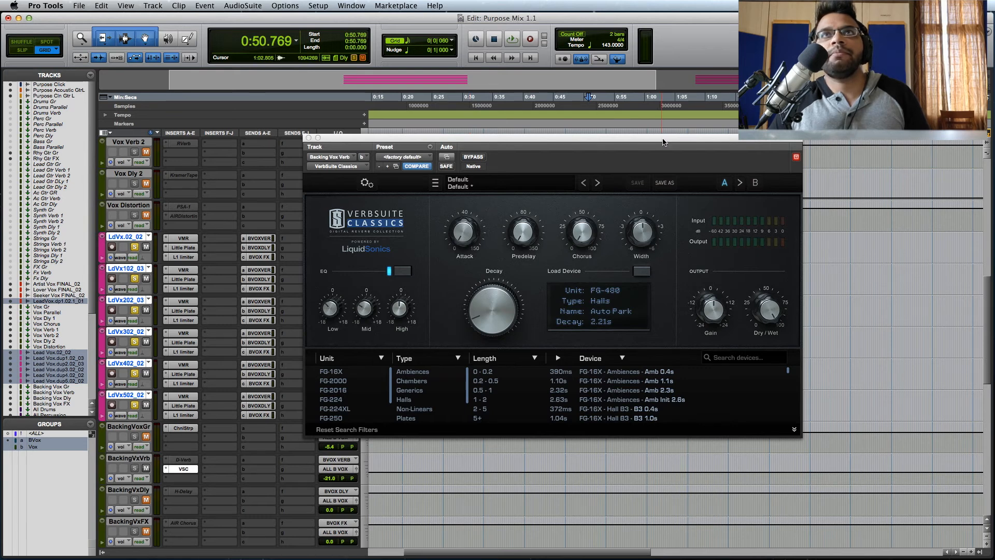
left_click_drag(664, 142, 628, 153)
key("space")
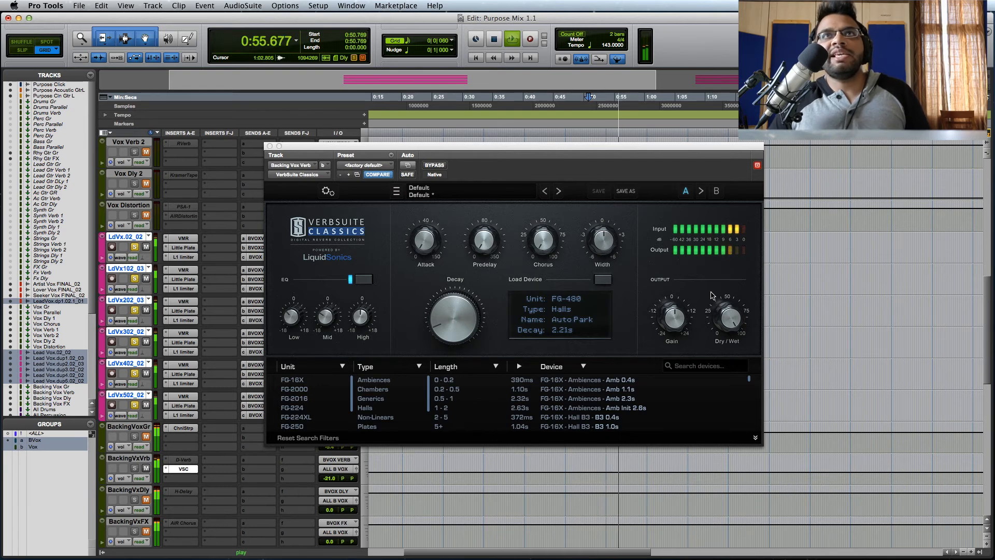
key("space")
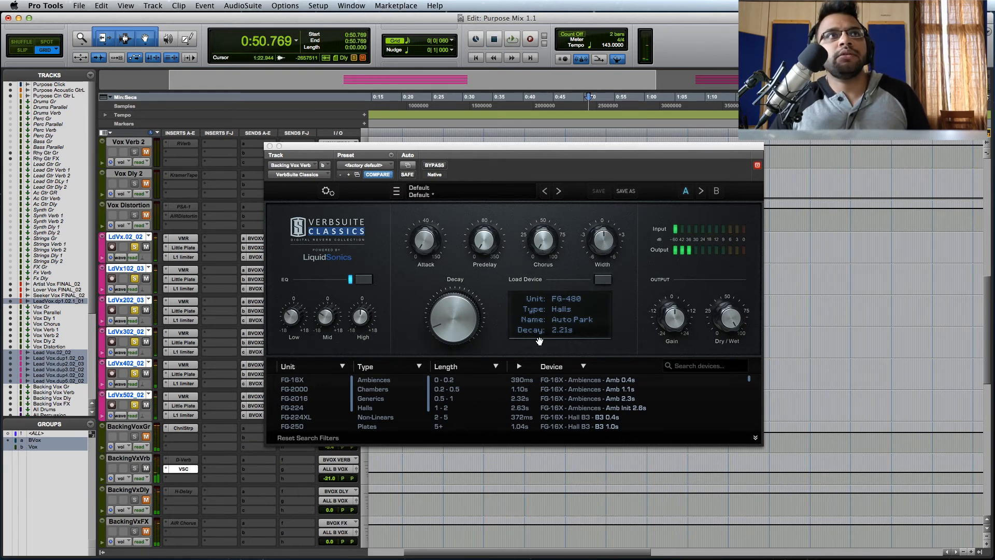
left_click(270, 145)
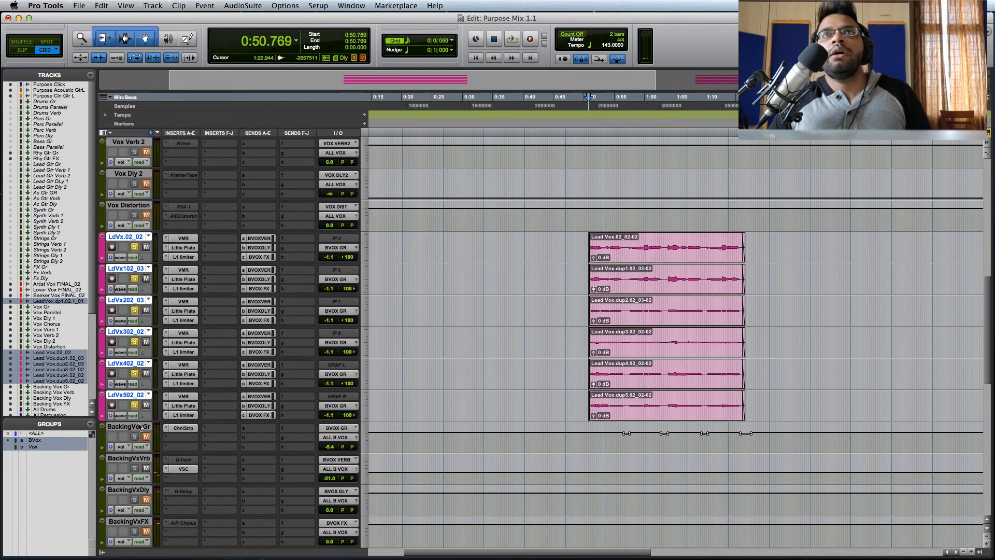
Take all six LdVx backing vocal tracks out of solo
scroll(540, 374, "up", 1)
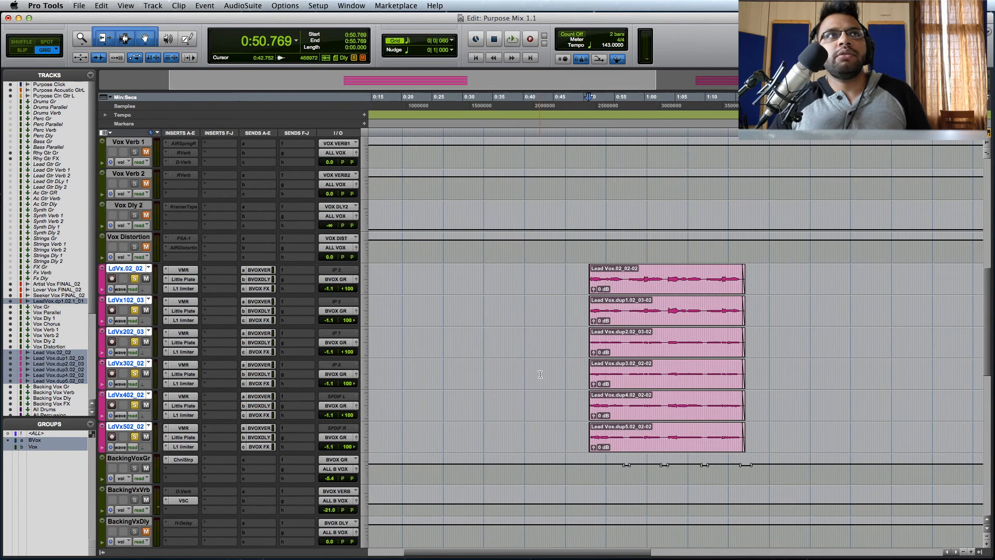
scroll(541, 374, "up", 1)
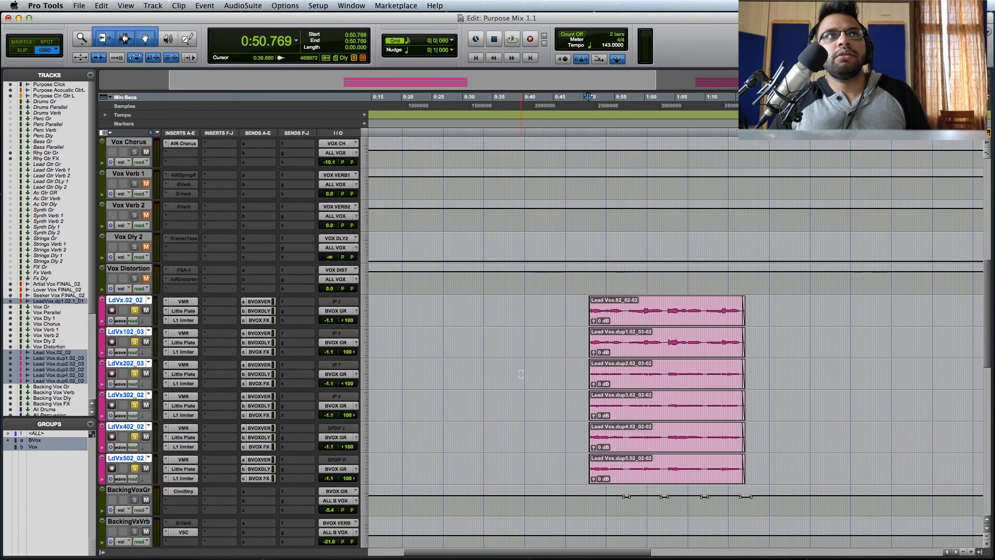
left_click(135, 374)
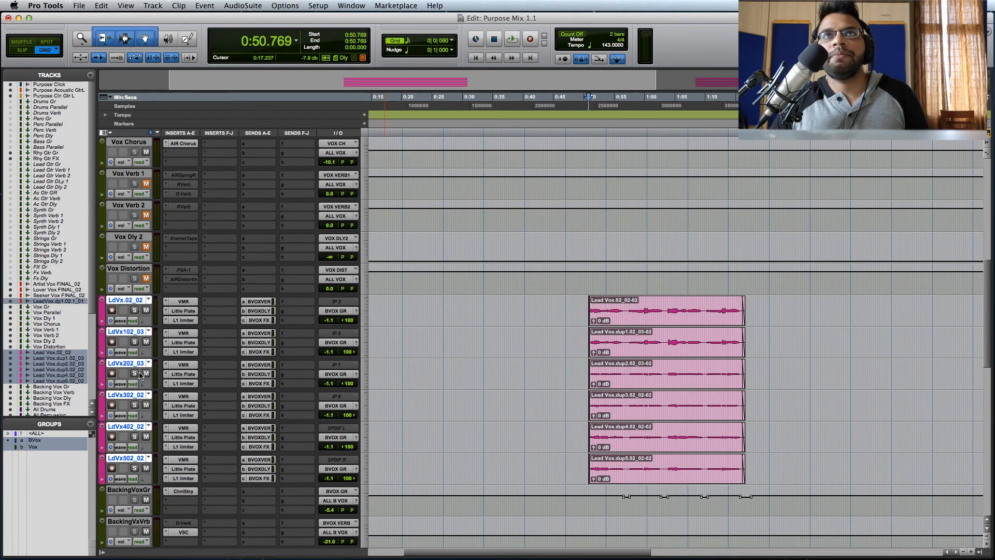
Play the unsoloed mix from 0:50.769, looking over the lead and backing vocal tracks, and stop playback
key("space")
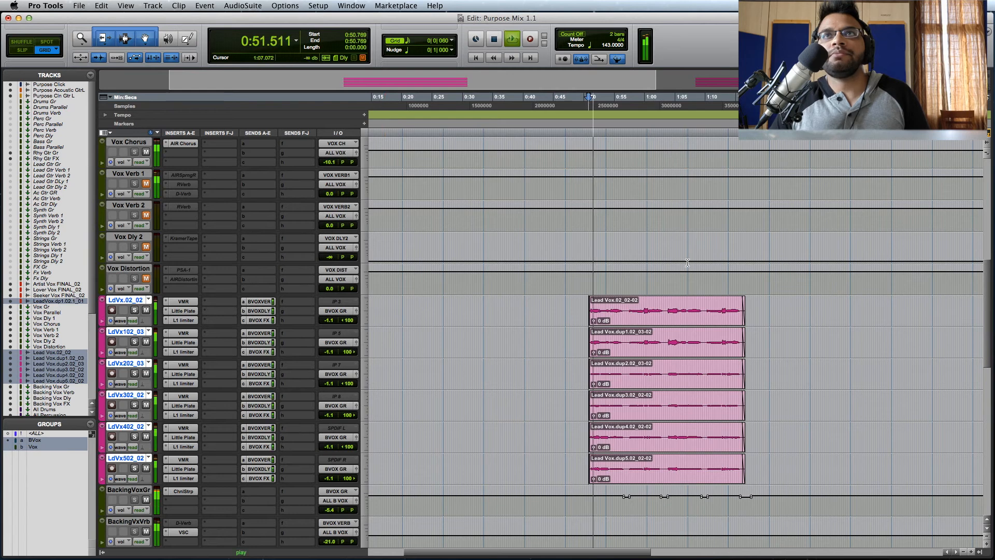
key("super+bracketleft")
scroll(672, 294, "up", 2)
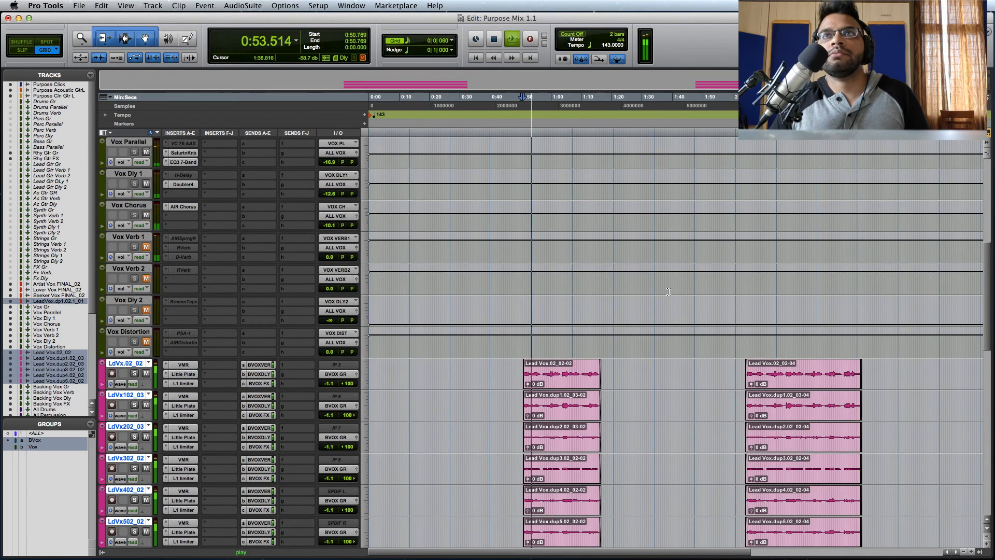
scroll(648, 289, "down", 1)
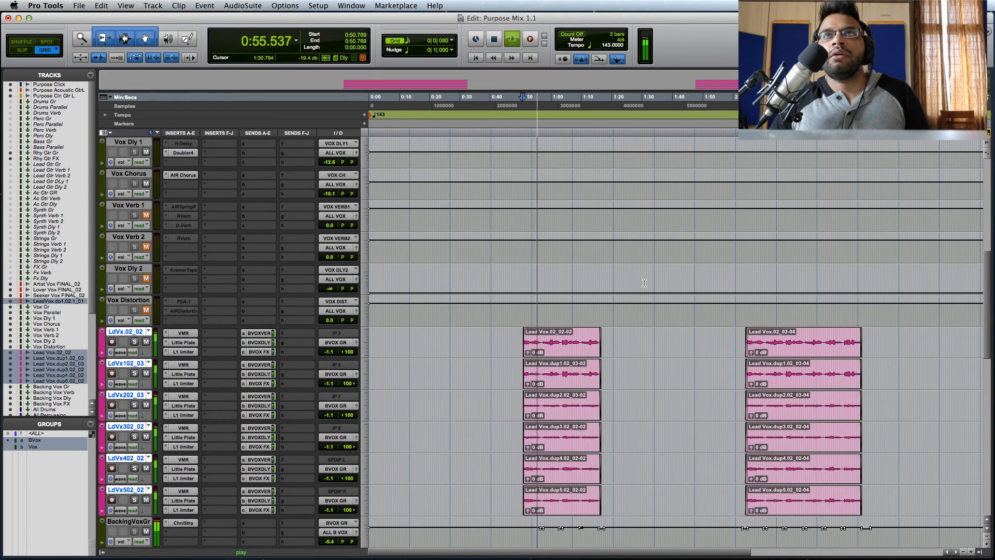
scroll(644, 282, "up", 6)
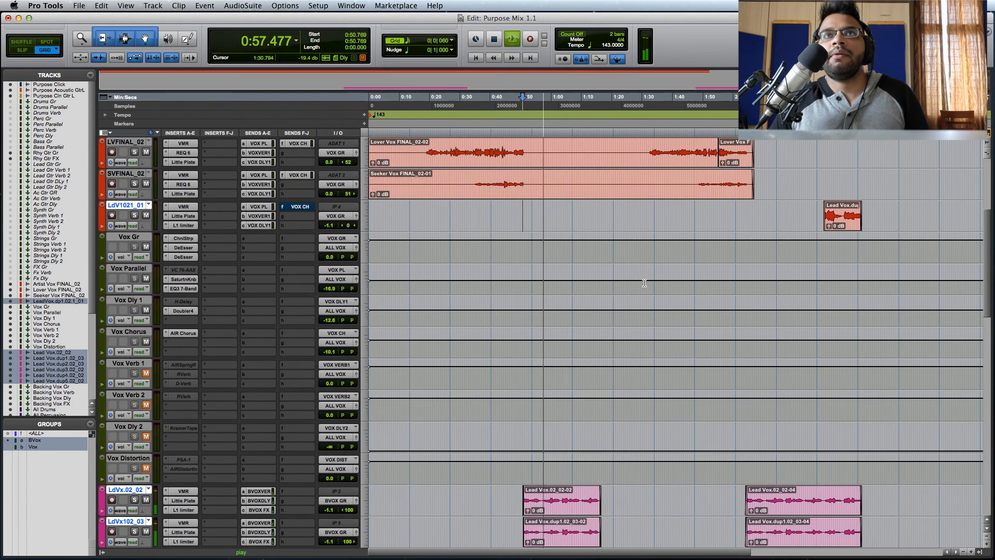
scroll(644, 282, "down", 4)
scroll(644, 282, "up", 4)
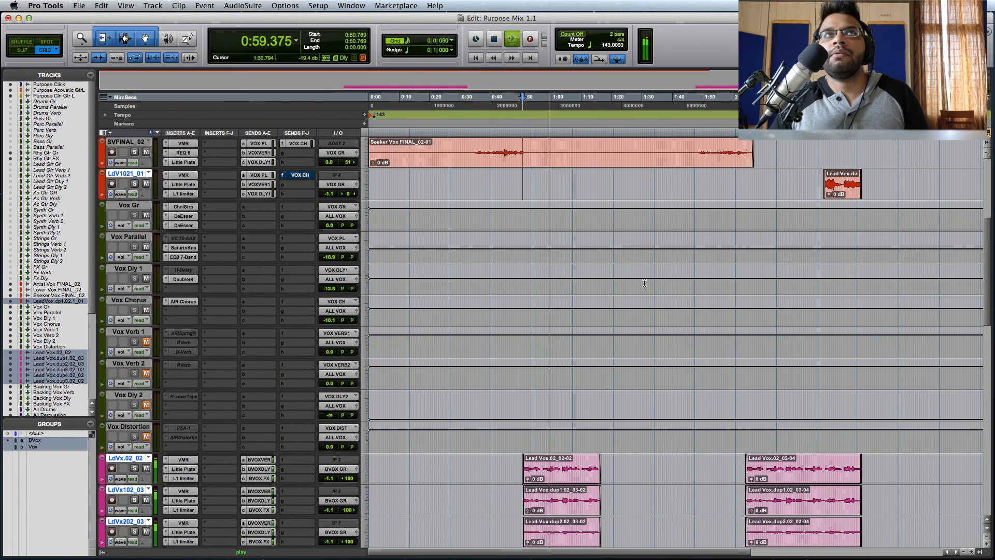
scroll(644, 283, "down", 2)
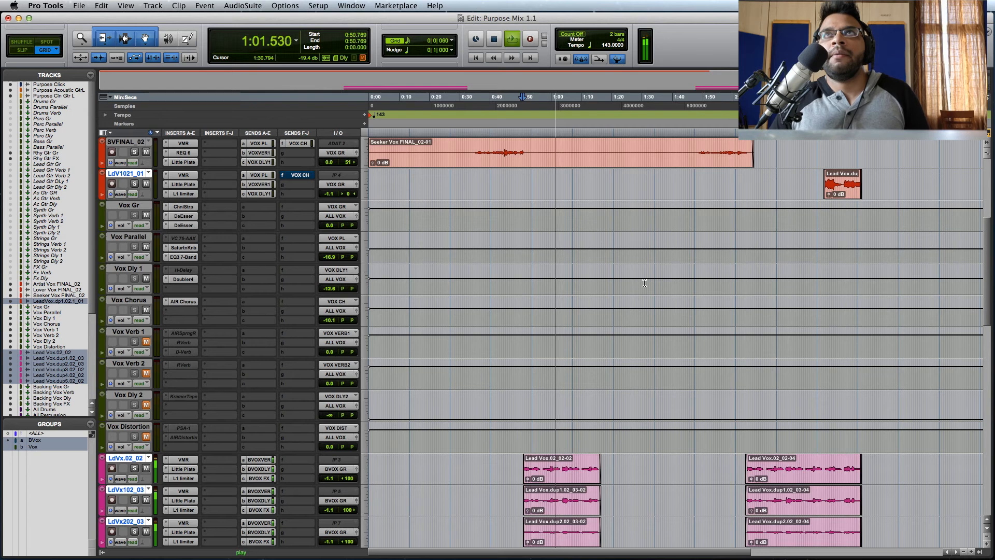
scroll(644, 282, "down", 2)
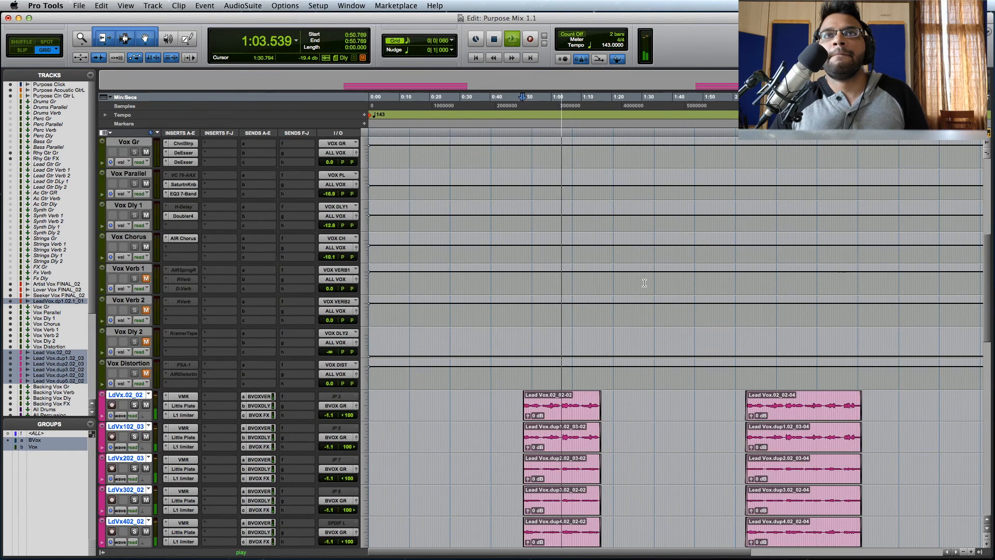
scroll(645, 282, "down", 1)
scroll(644, 282, "down", 2)
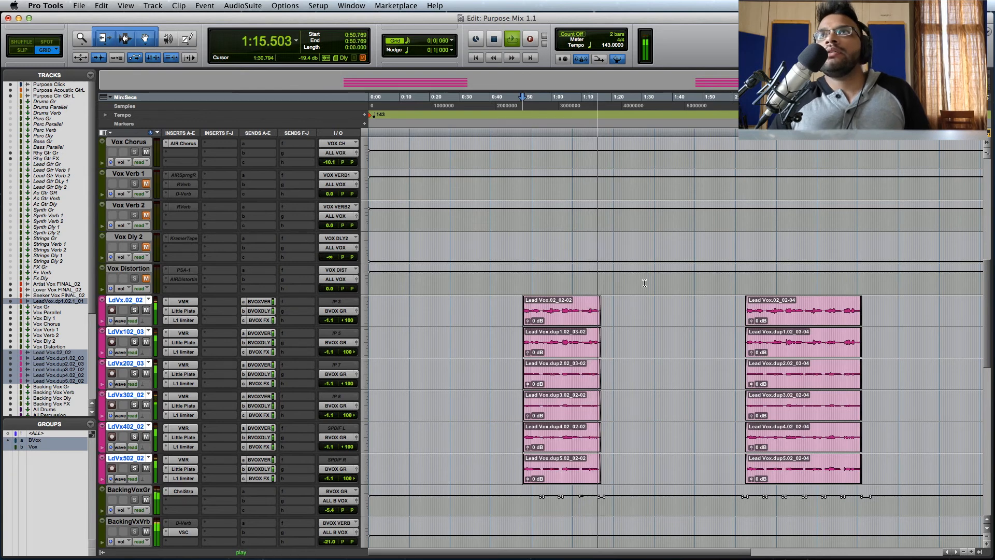
key("space")
Set the playback start to 2:29.711, just before the last LdV1021_01 clip, and play the mix through that clip
scroll(877, 318, "up", 5)
scroll(877, 319, "up", 3)
left_click(851, 279)
key("super+bracketright")
key("super+bracketright")
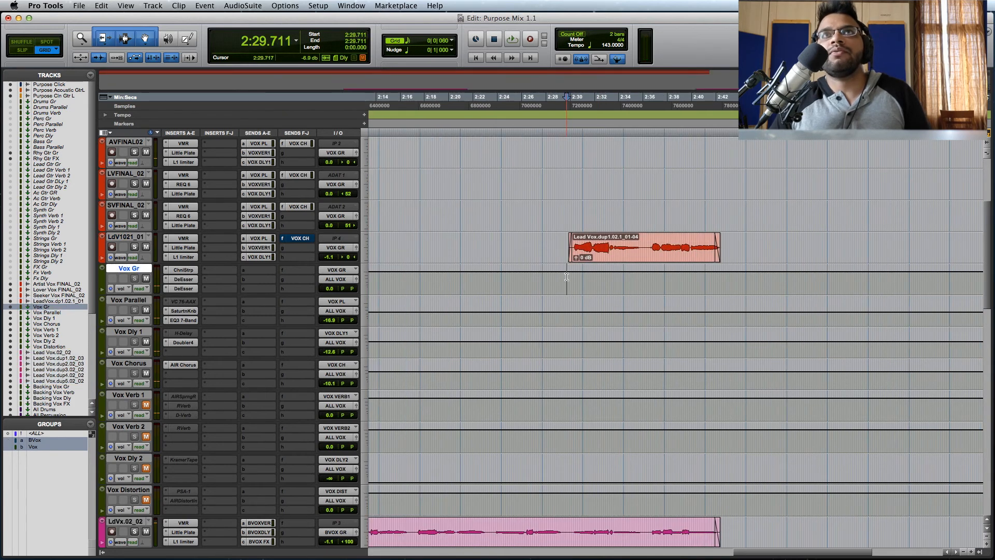
scroll(614, 319, "up", 3)
scroll(613, 315, "down", 2)
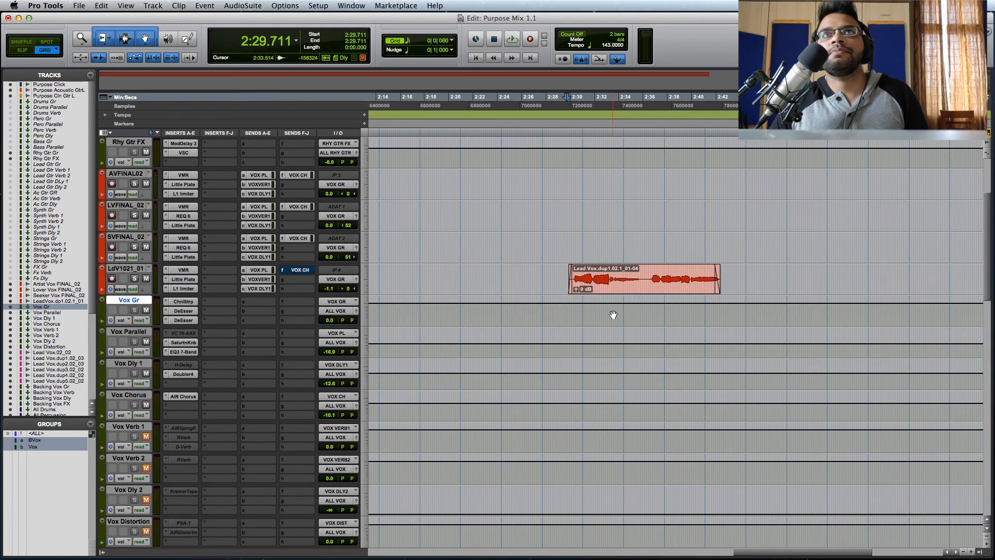
scroll(613, 315, "down", 2)
key("space")
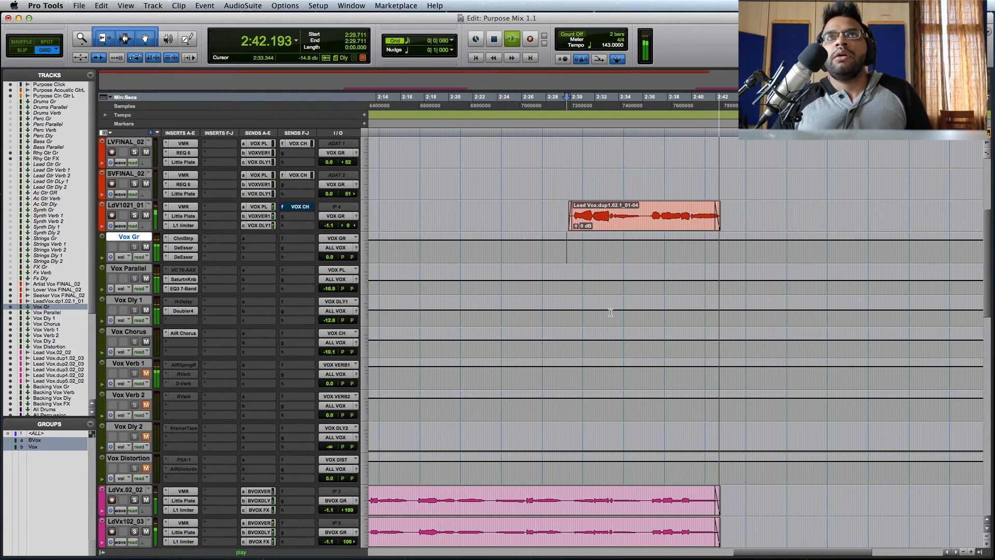
key("space")
Examine the H-EQ insert on the MIX BUS track, including its high-pass filter and HF band, and close it
scroll(744, 392, "up", 6)
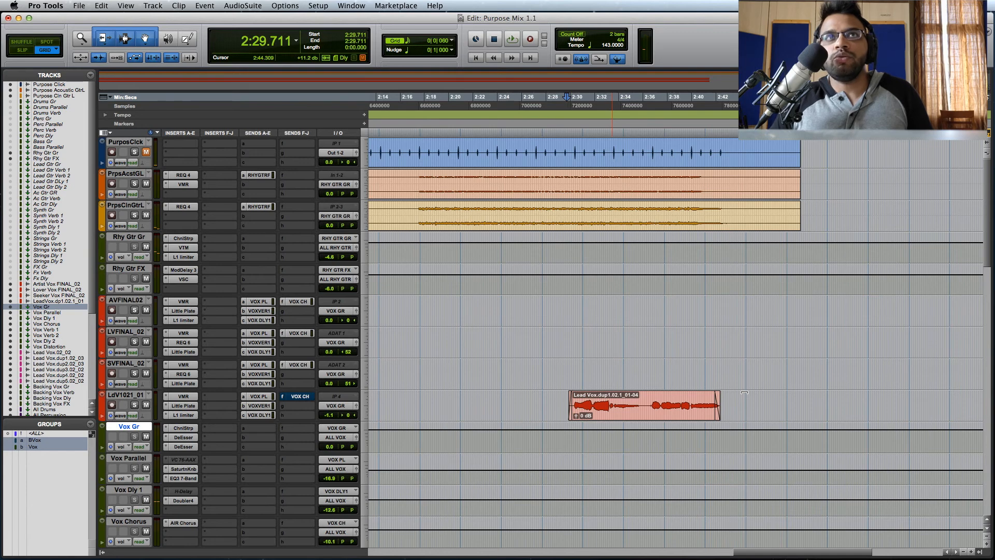
scroll(750, 354, "down", 12)
key("r")
key("r")
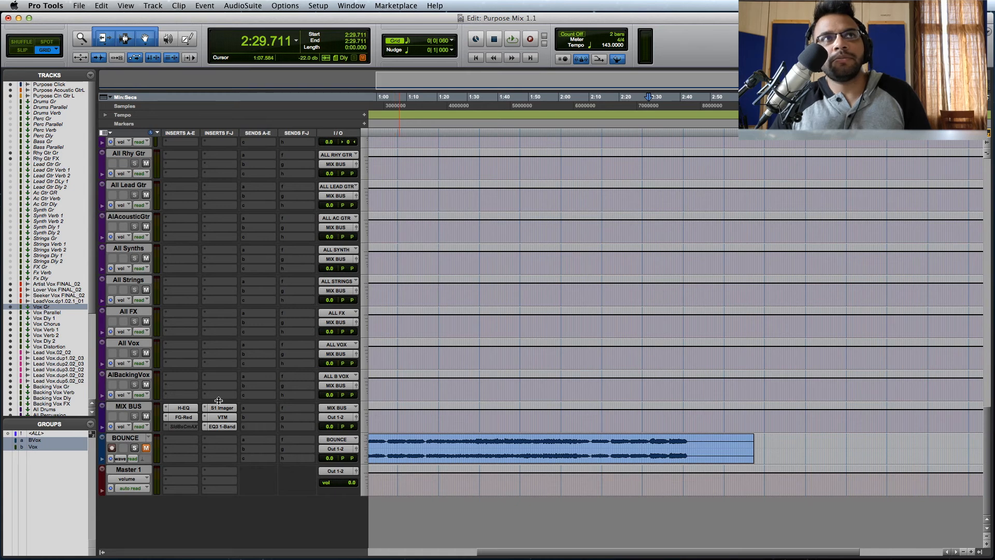
left_click(184, 408)
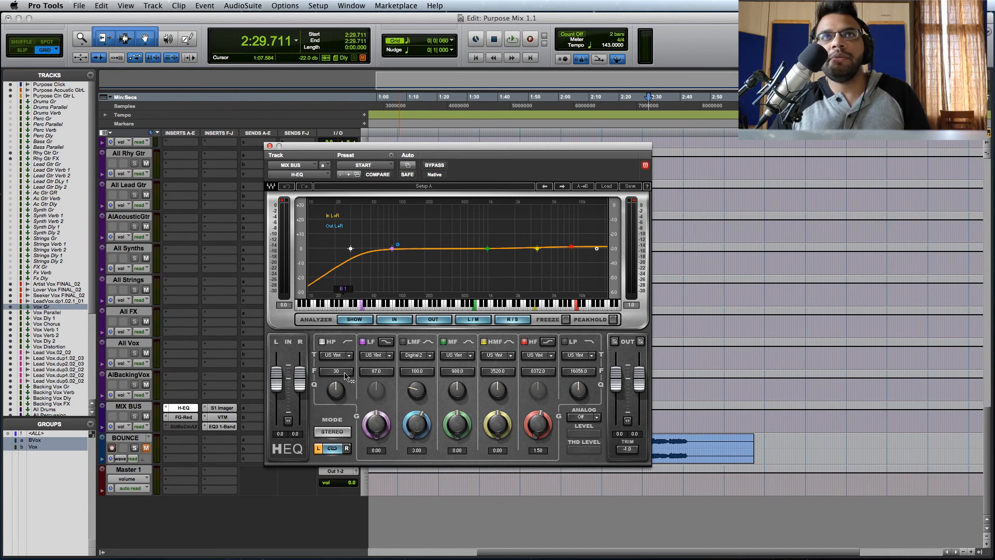
left_click(541, 428)
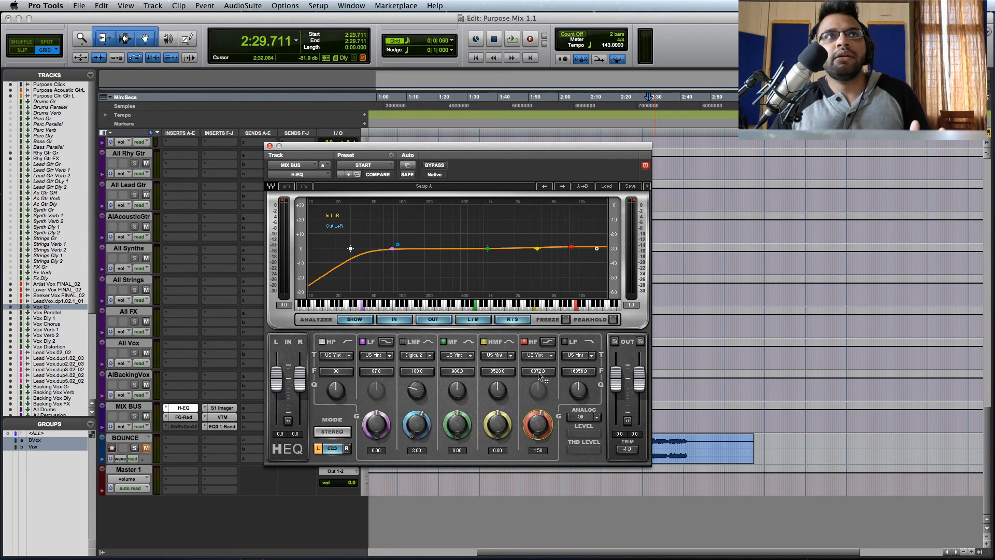
left_click(270, 146)
Open FG-Red on MIX BUS and play the mix from 2:29.711, bypassing and re-enabling the compressor to compare
left_click(184, 417)
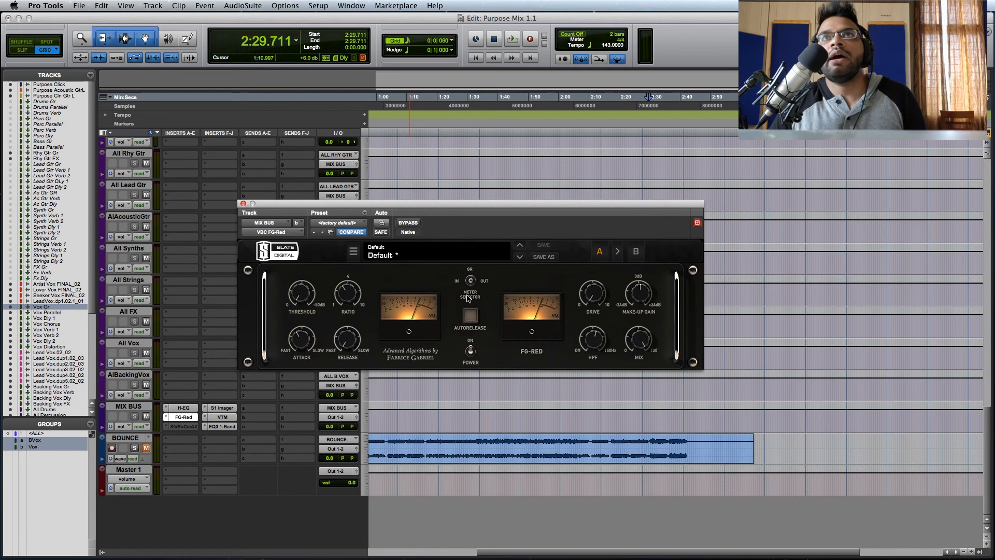
left_click_drag(515, 202, 493, 206)
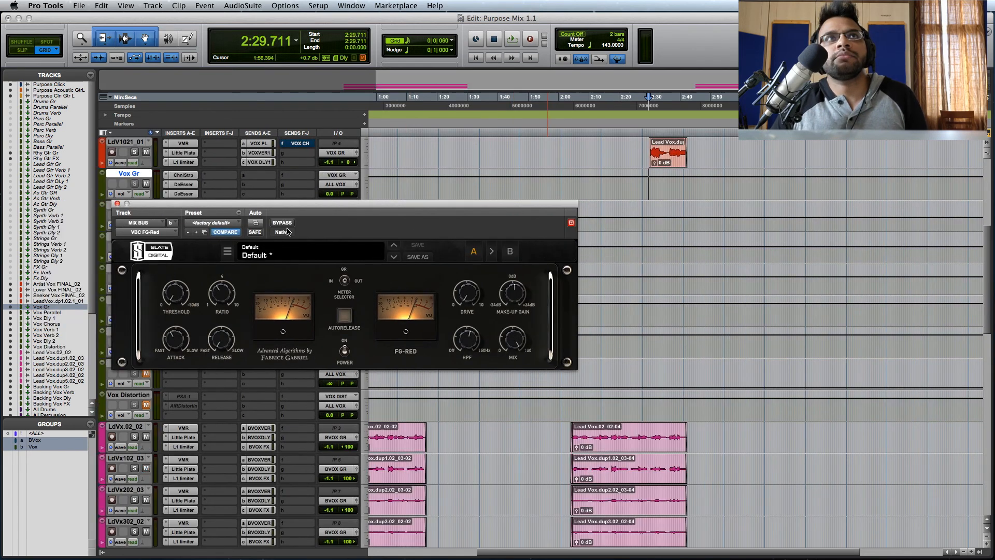
key("space")
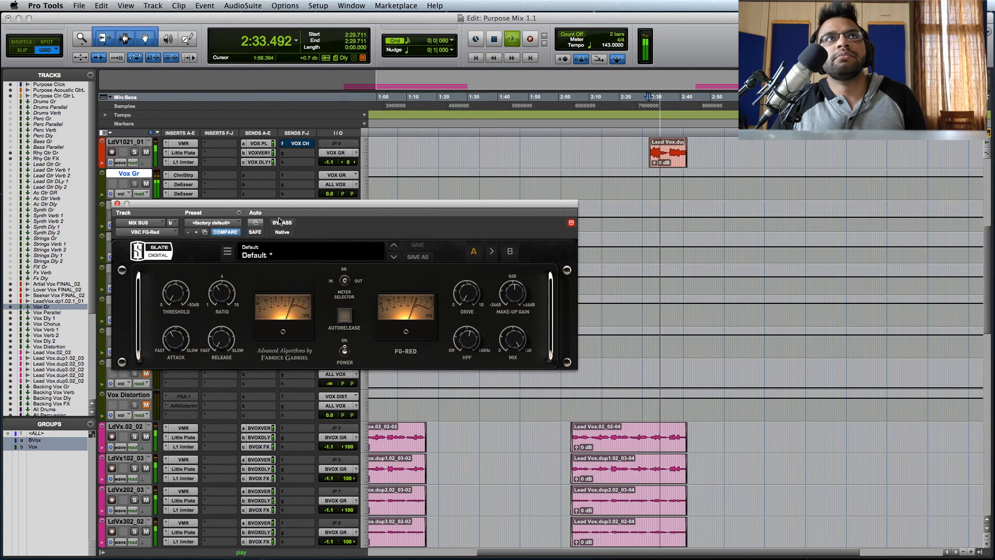
left_click(283, 223)
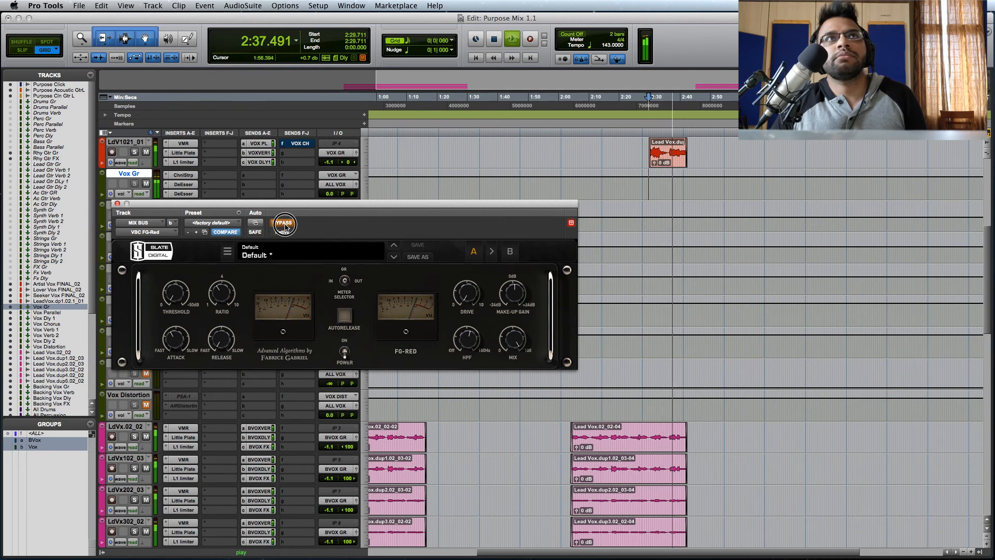
left_click(288, 226)
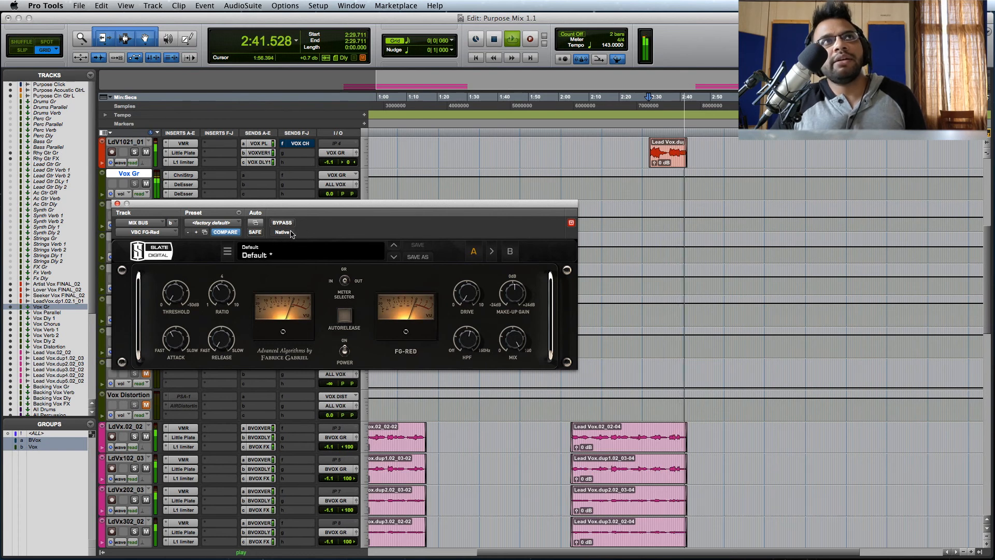
key("space")
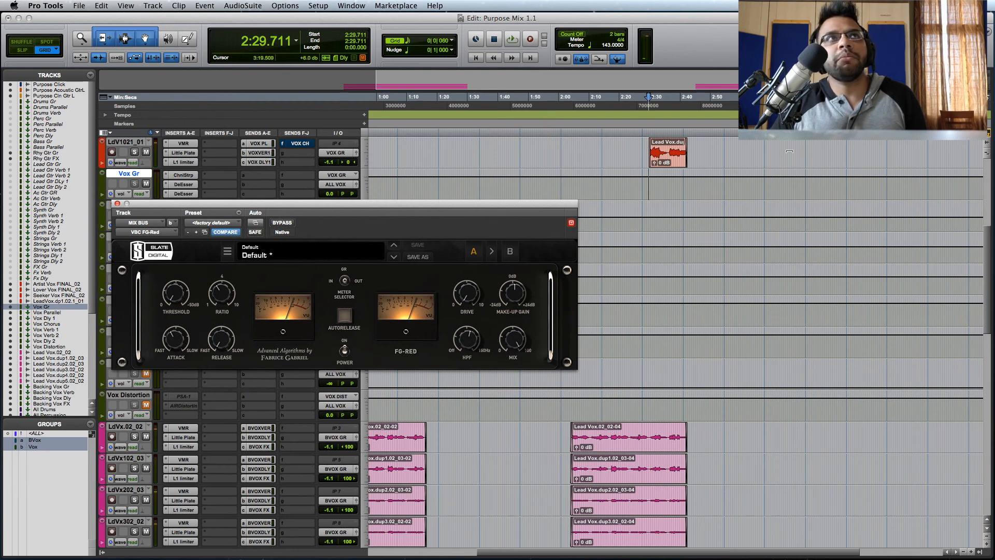
Replace FG-Red with Virtual Tape Machines on screen and play from 2:16.704, bypassing and re-enabling it to compare, then close it
left_click(610, 184)
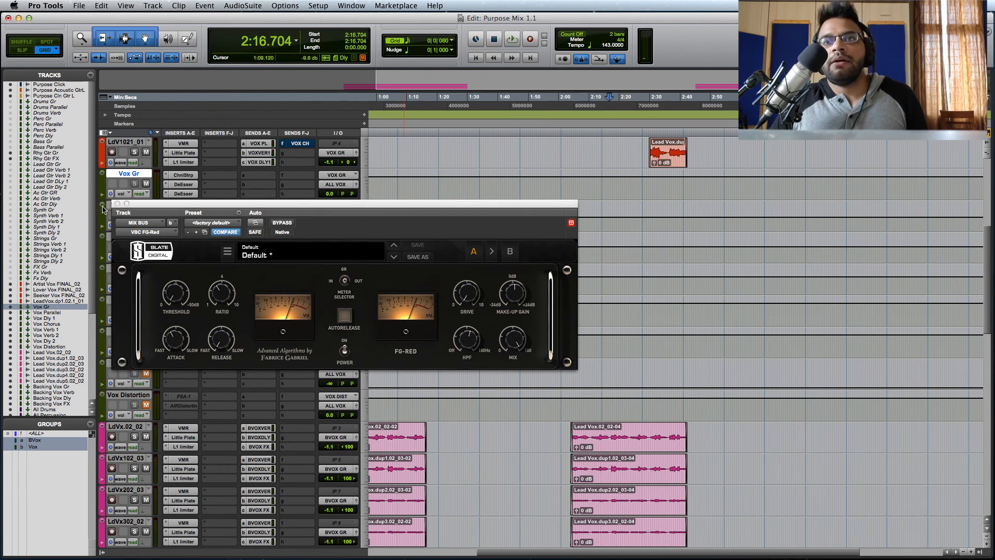
left_click(117, 204)
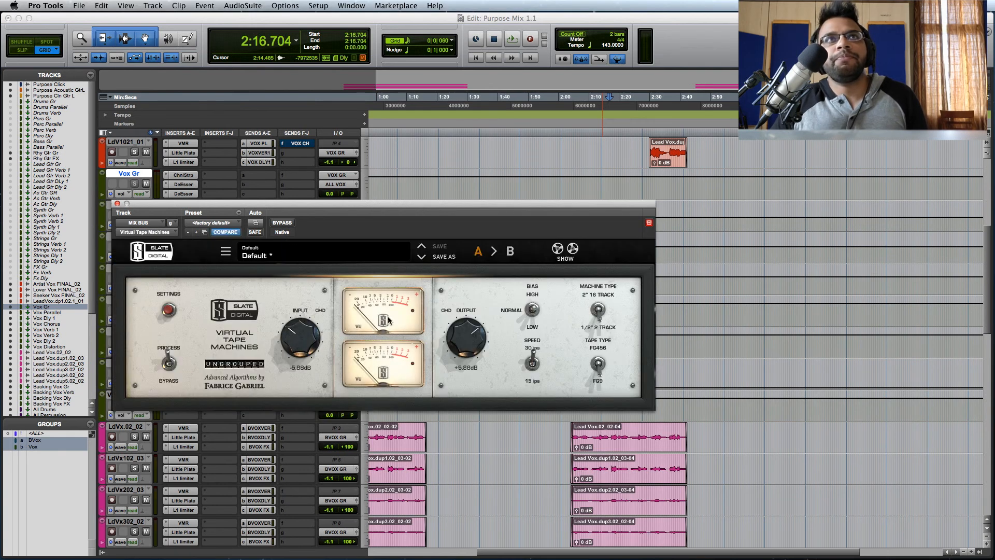
key("space")
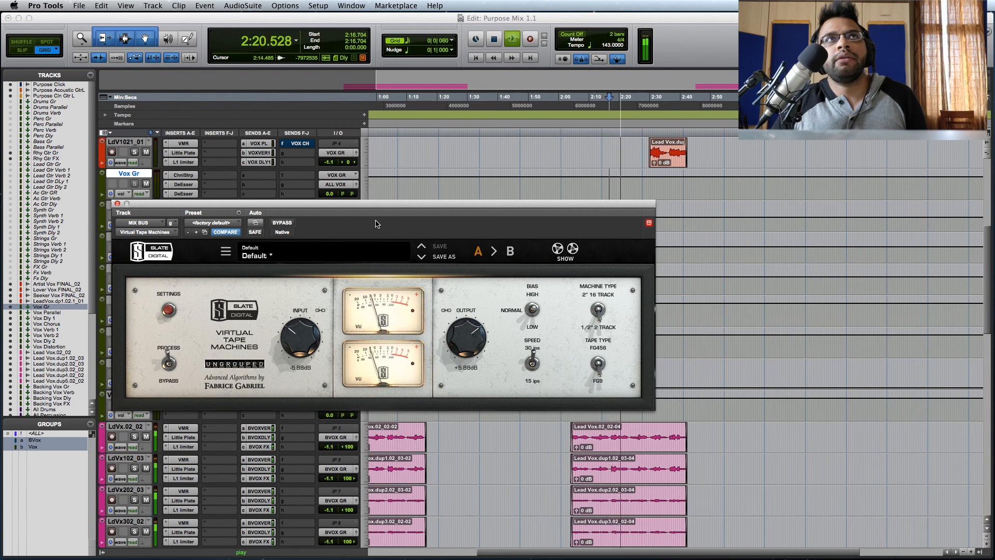
left_click(281, 223)
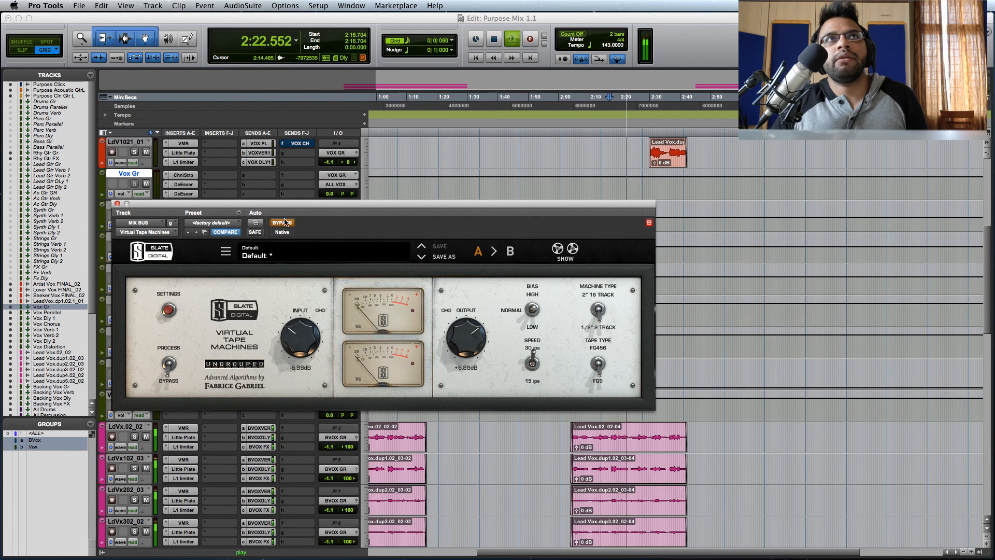
left_click(292, 223)
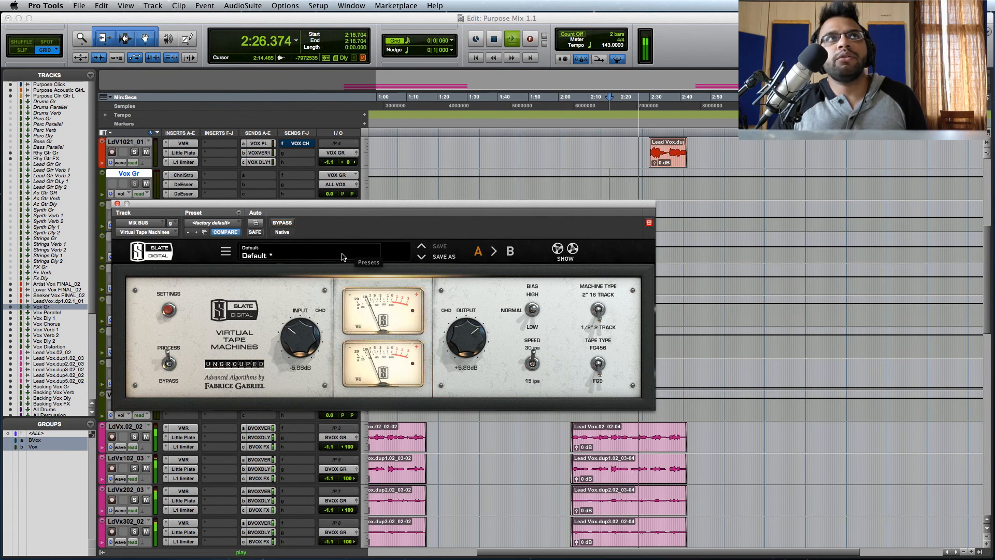
key("space")
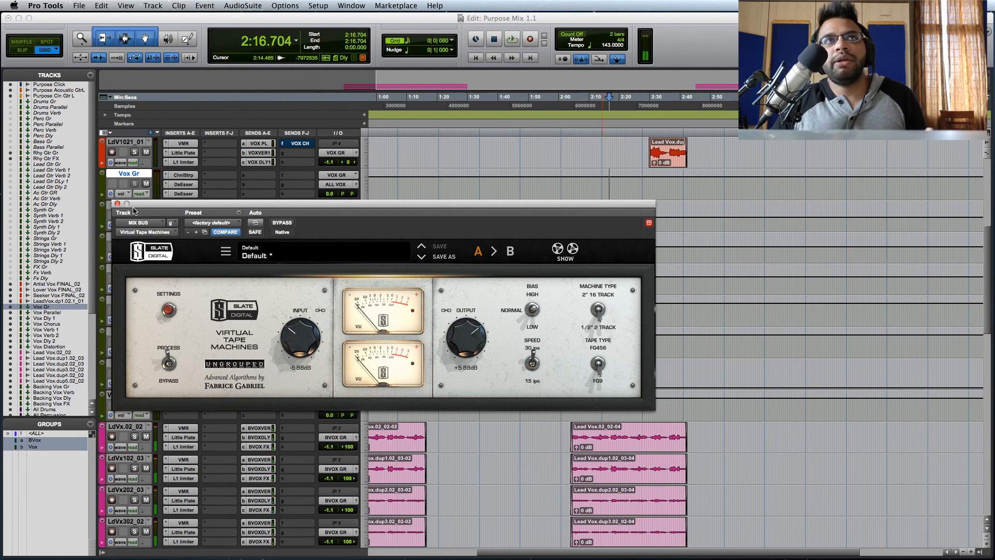
left_click(118, 204)
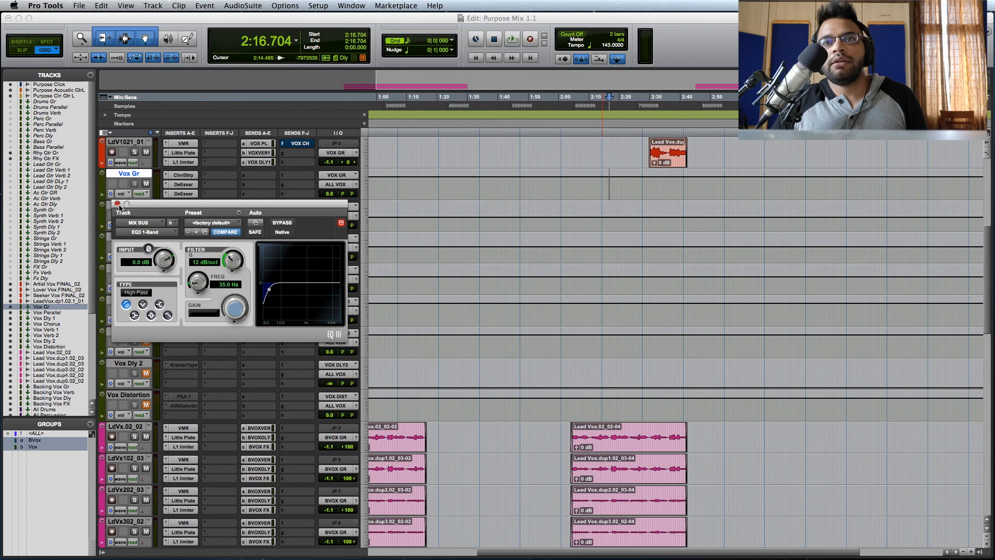
Close the MIX BUS EQ3 1-Band and play the mix from 2:16.704 with the FG-X mastering plug-in open
left_click(117, 204)
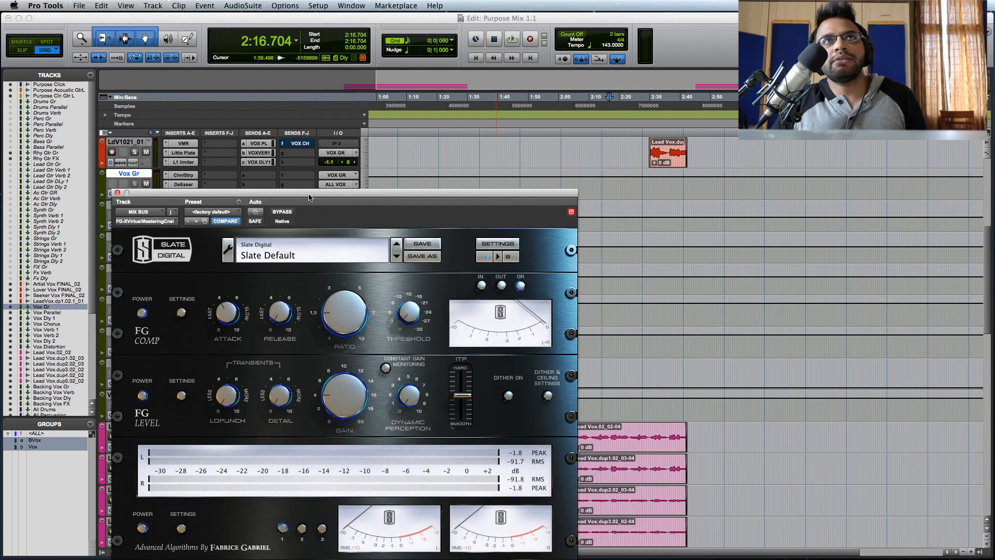
left_click_drag(309, 197, 324, 157)
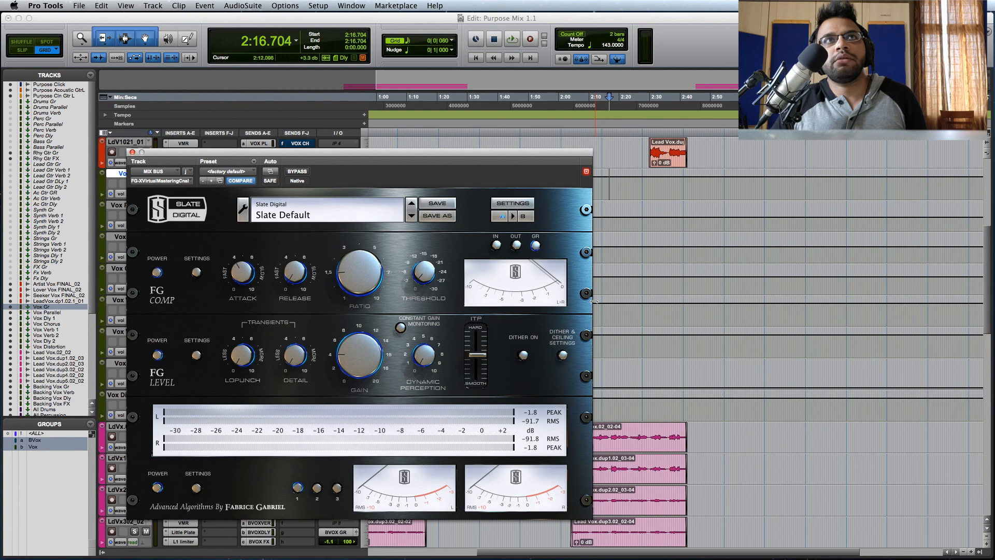
key("space")
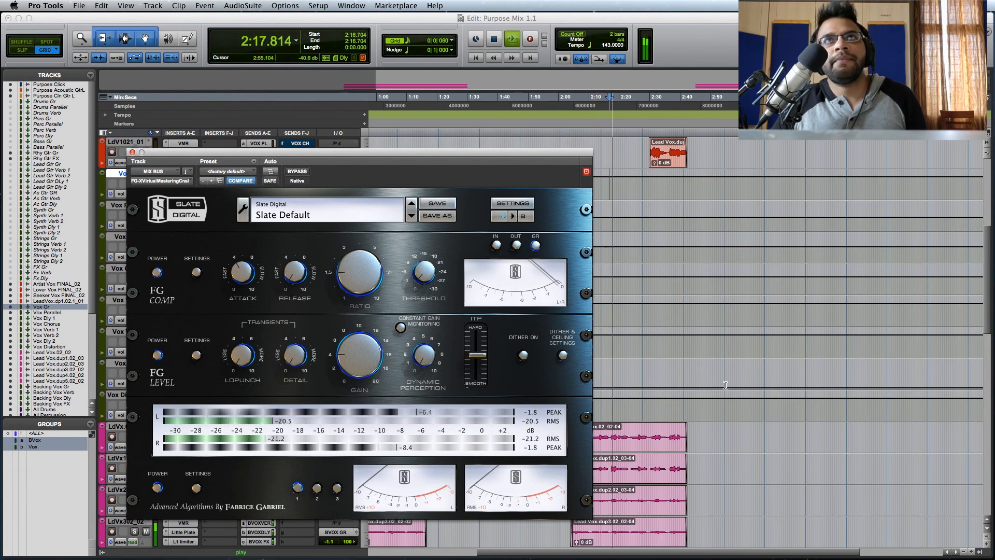